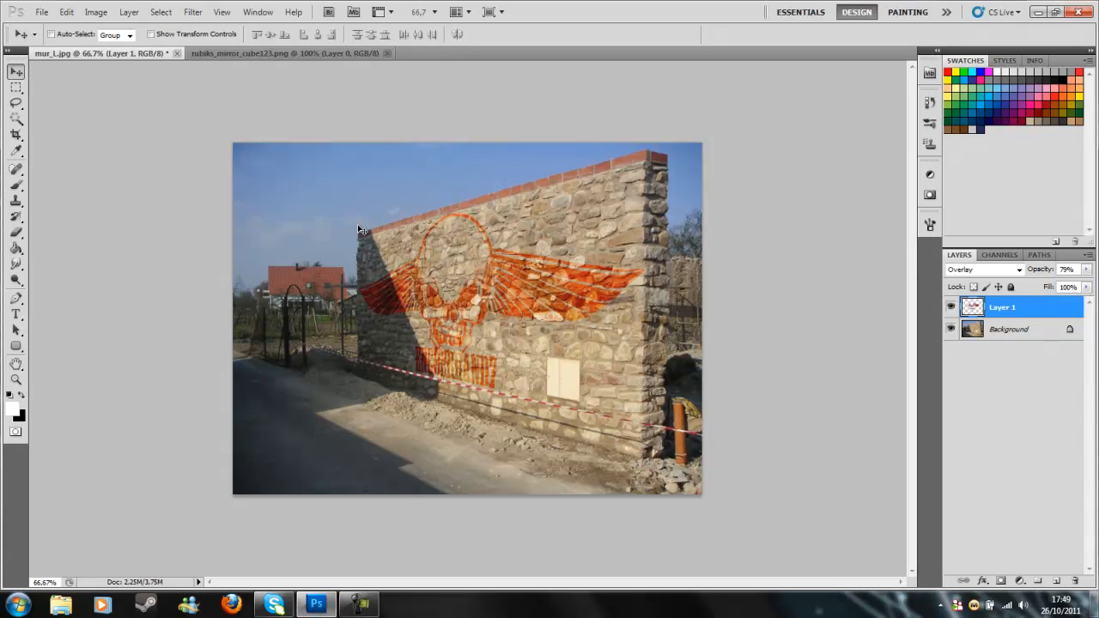
Compare the finished wall and mirror-cube example images, ending on mur_L.jpg.
left_click(301, 55)
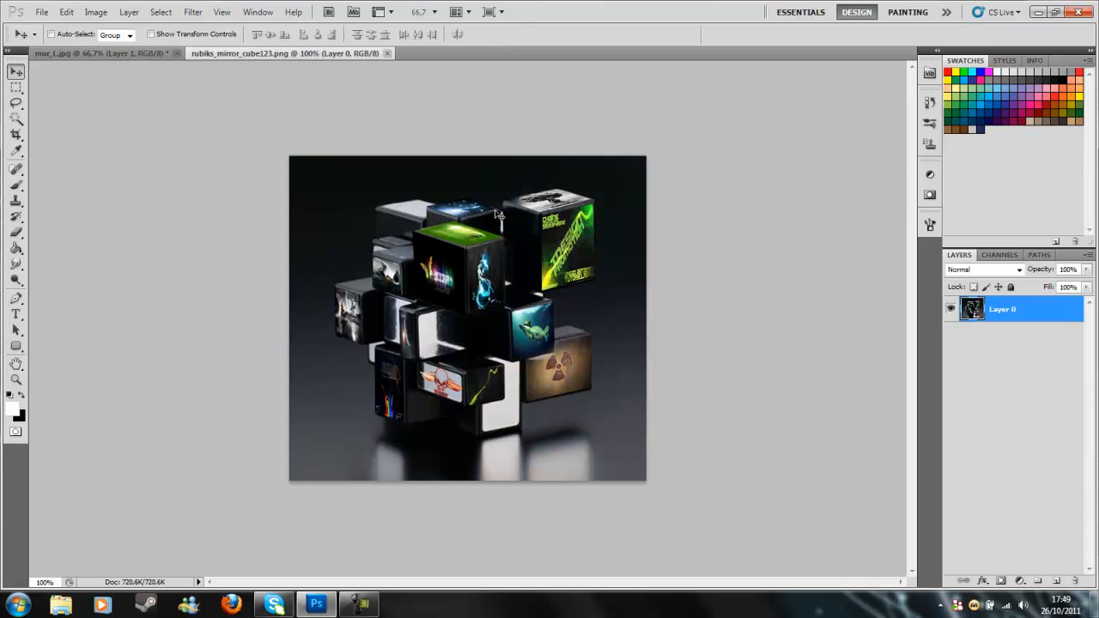
left_click(132, 55)
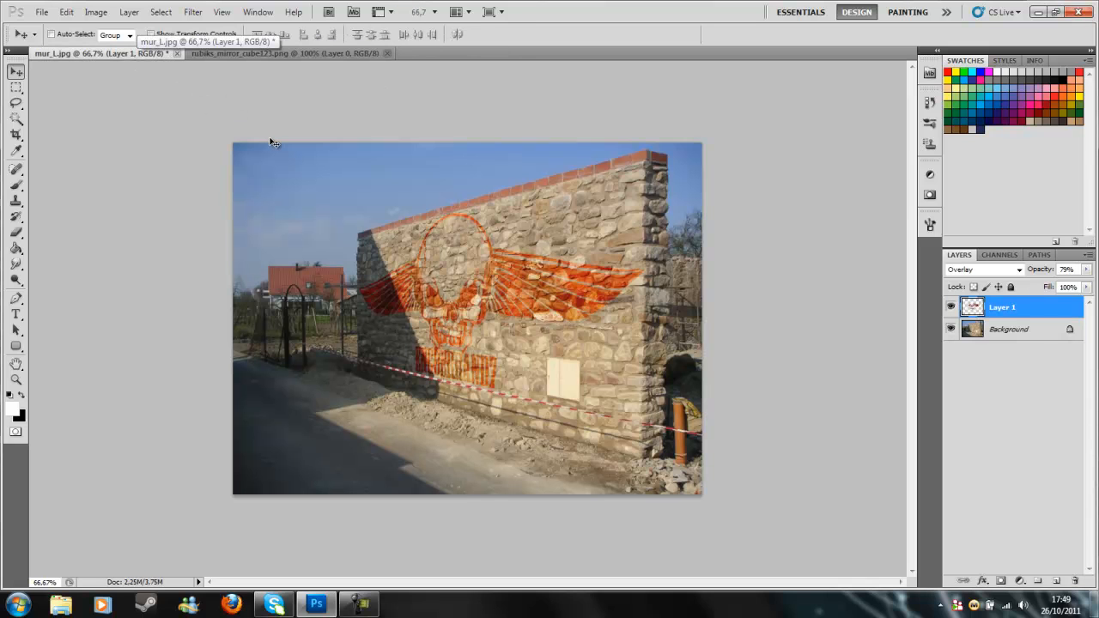
left_click(293, 52)
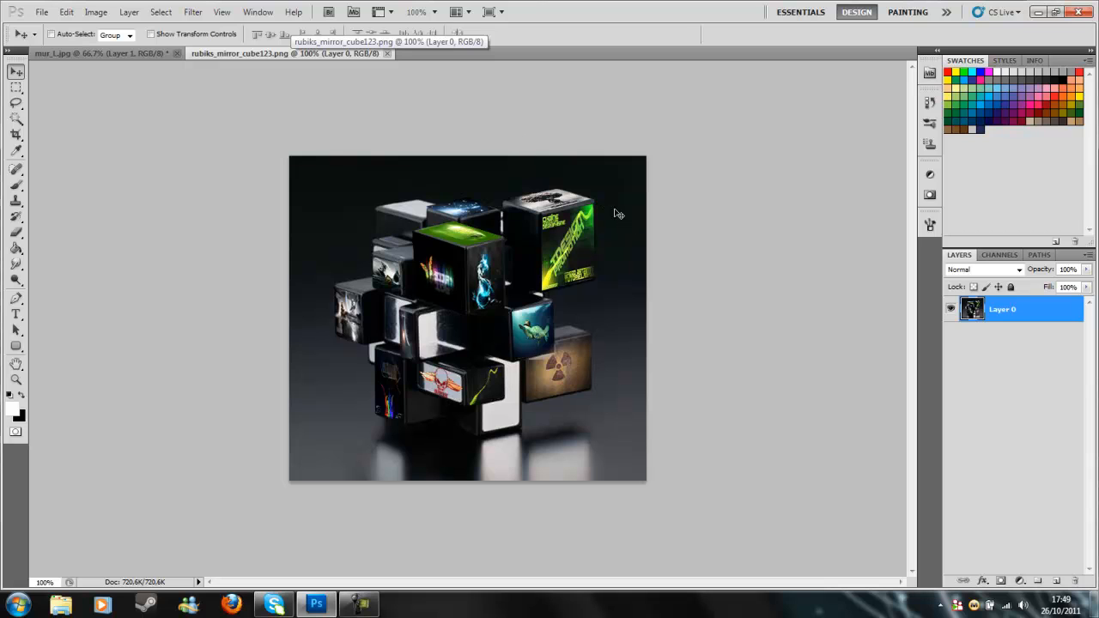
left_click(42, 13)
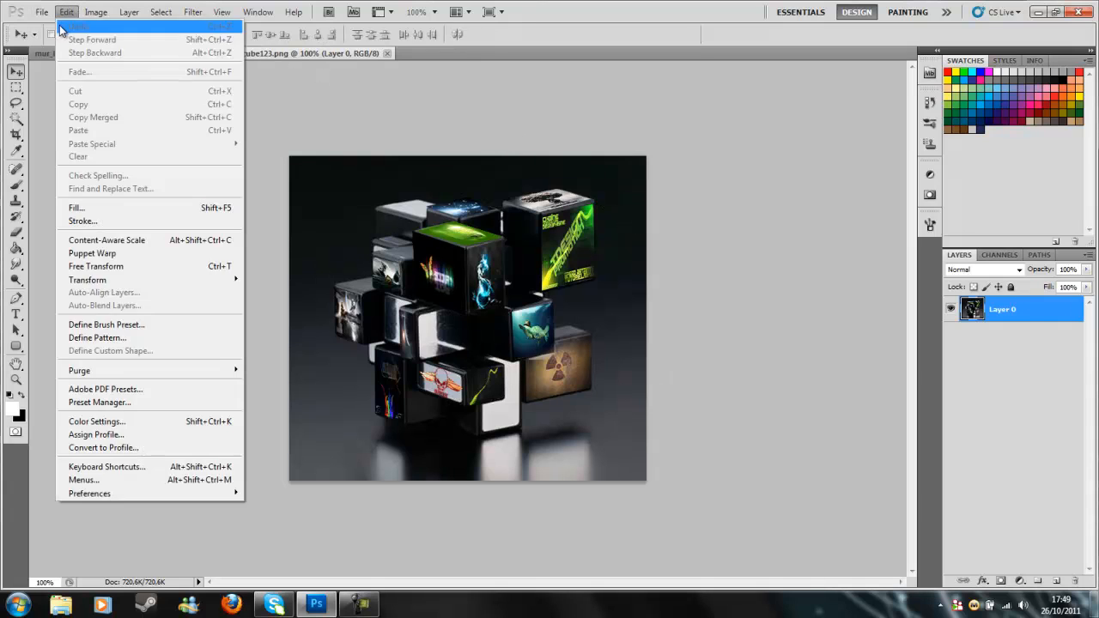
left_click(51, 26)
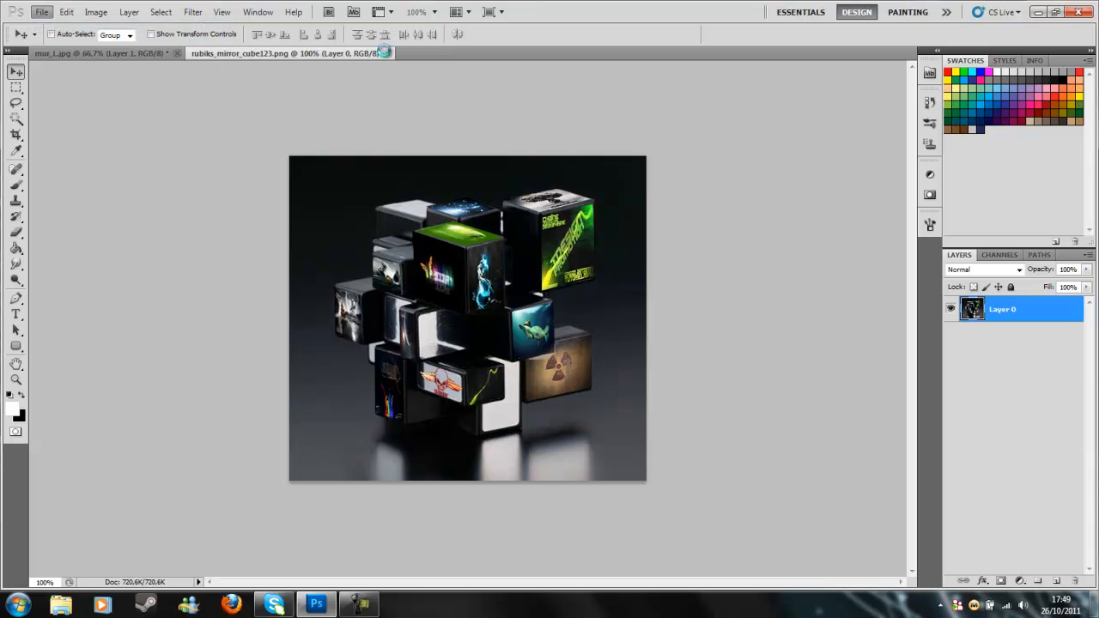
left_click(706, 127)
left_click(141, 52)
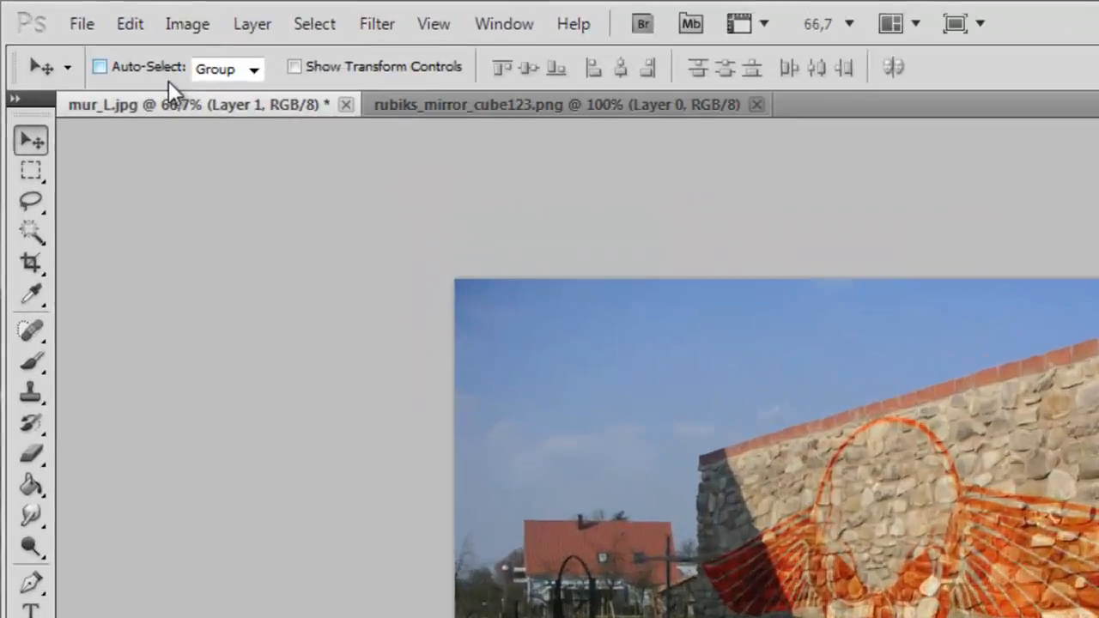
Open the transparent Rubik's cube render from the Mes images folder and view it at 200%.
left_click(42, 12)
left_click(61, 37)
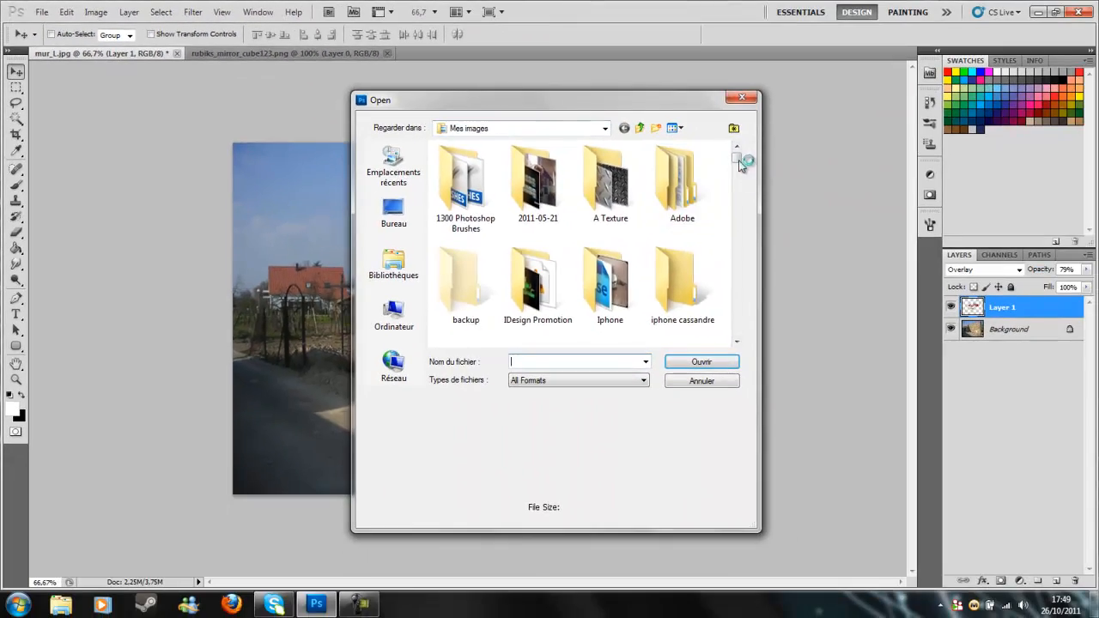
left_click_drag(739, 159, 738, 295)
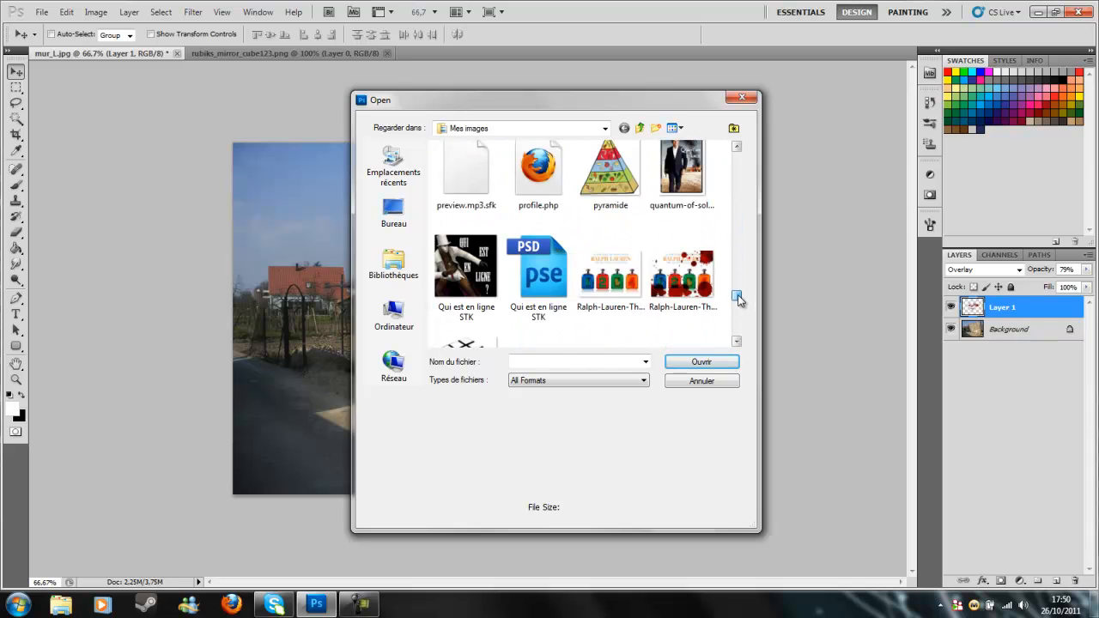
scroll(738, 294, "up", 1)
scroll(729, 272, "up", 2)
scroll(728, 277, "up", 3)
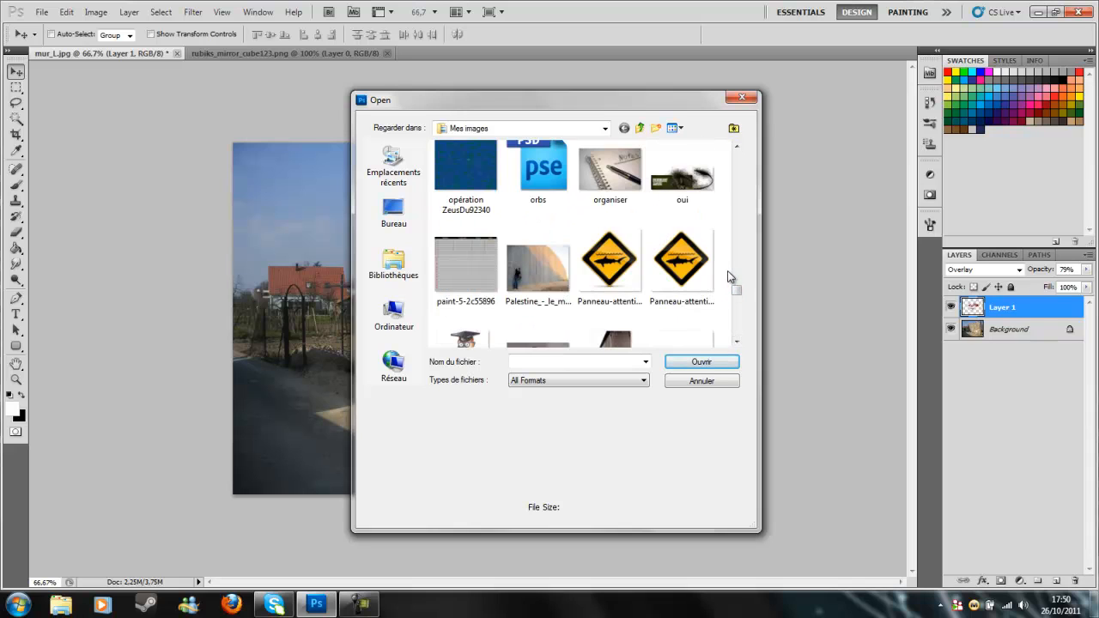
scroll(728, 276, "down", 8)
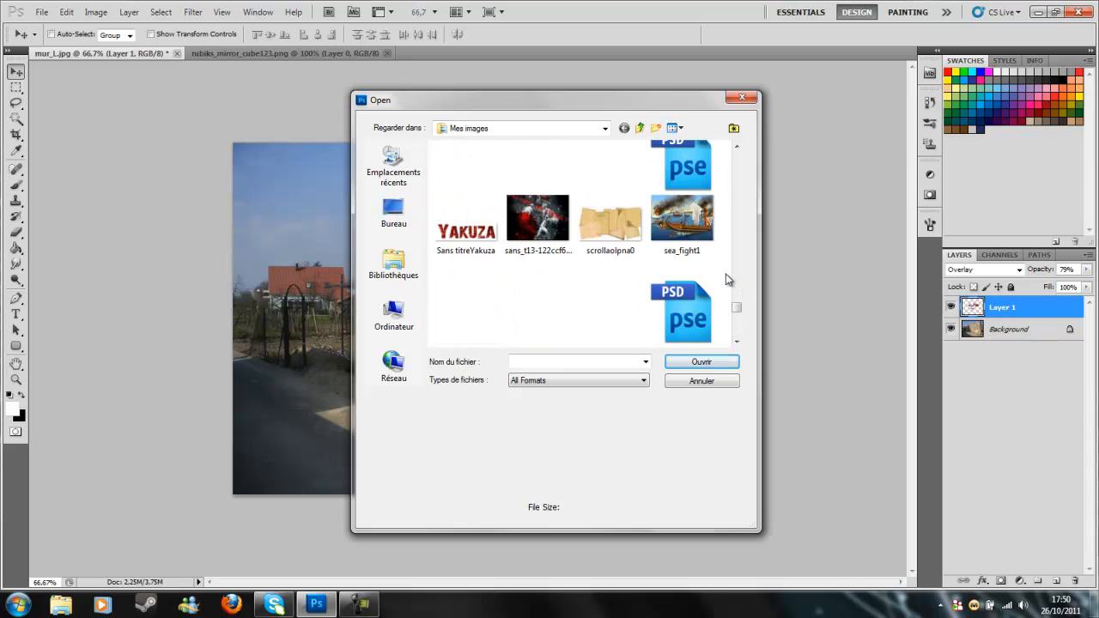
scroll(727, 279, "down", 6)
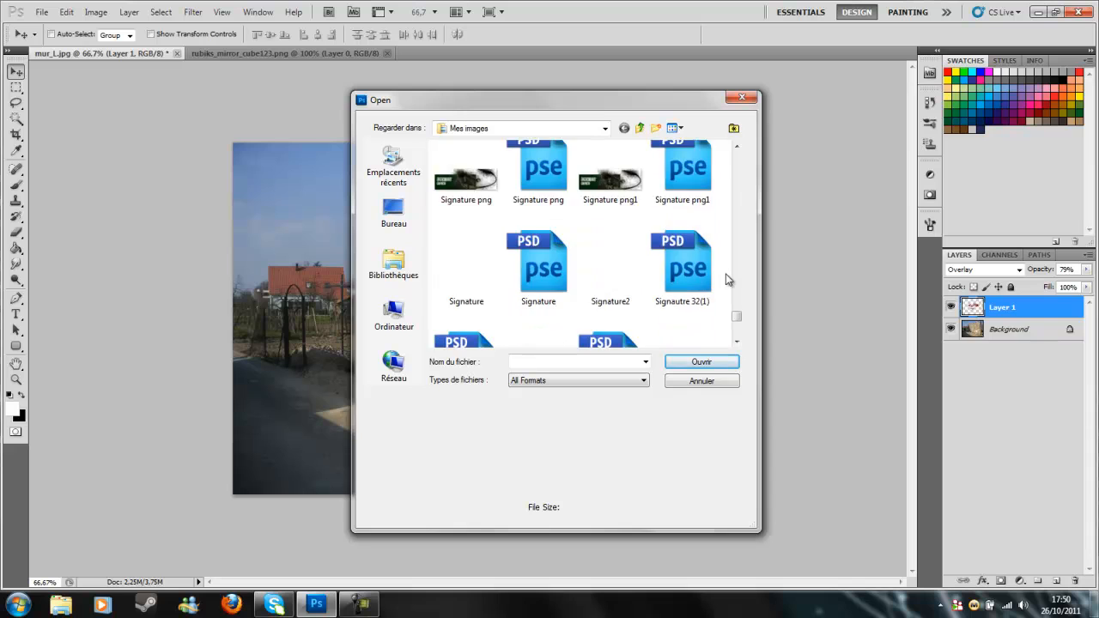
scroll(726, 279, "down", 8)
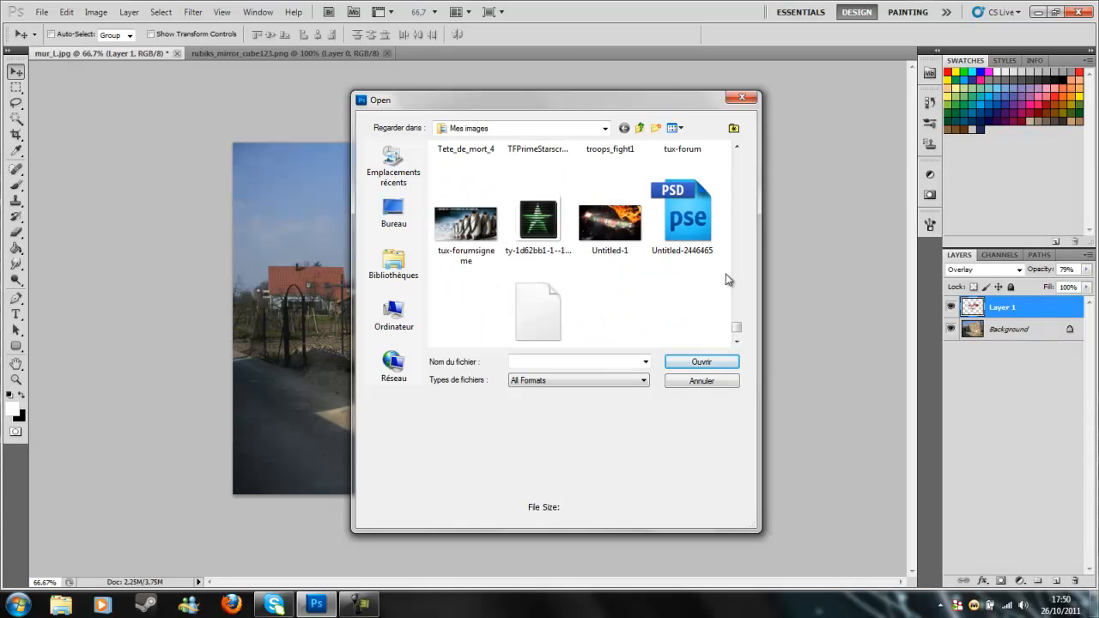
scroll(727, 279, "up", 10)
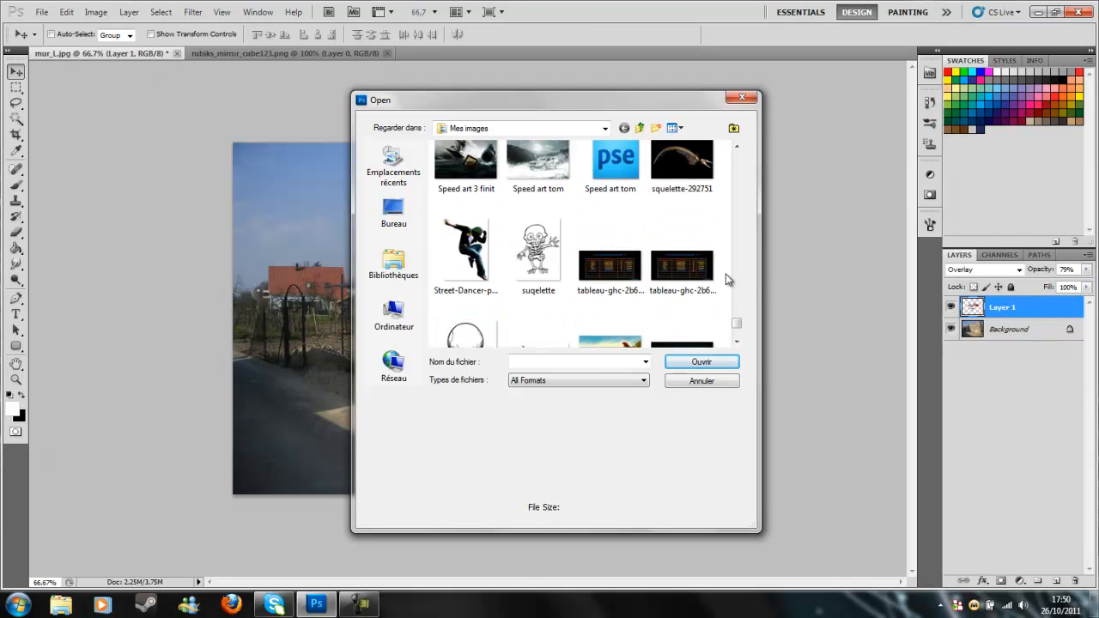
scroll(727, 280, "up", 8)
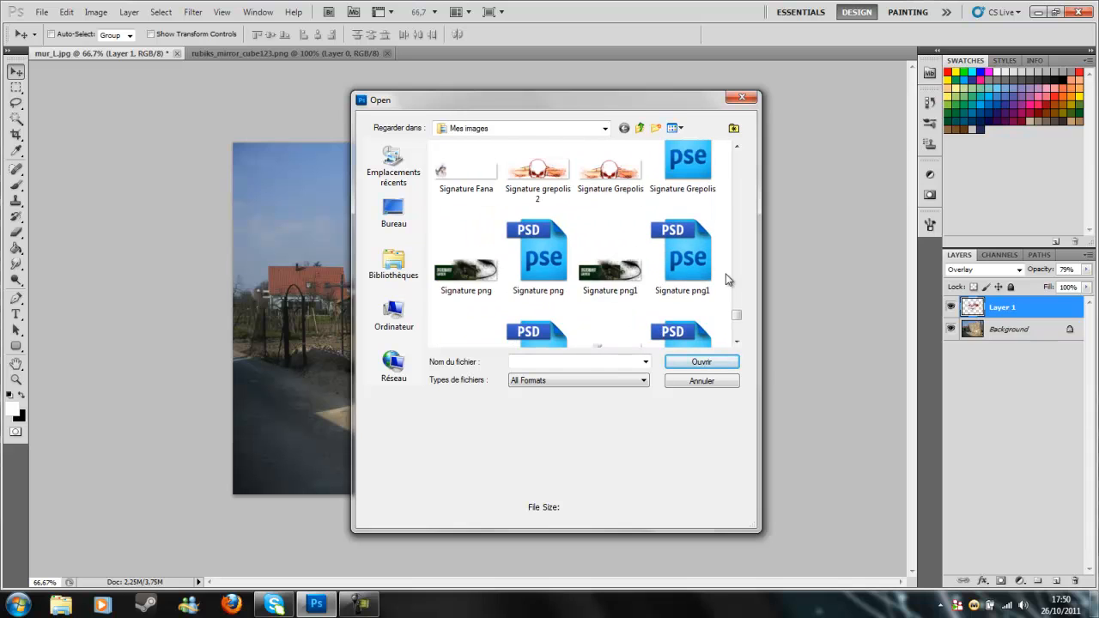
scroll(726, 279, "up", 6)
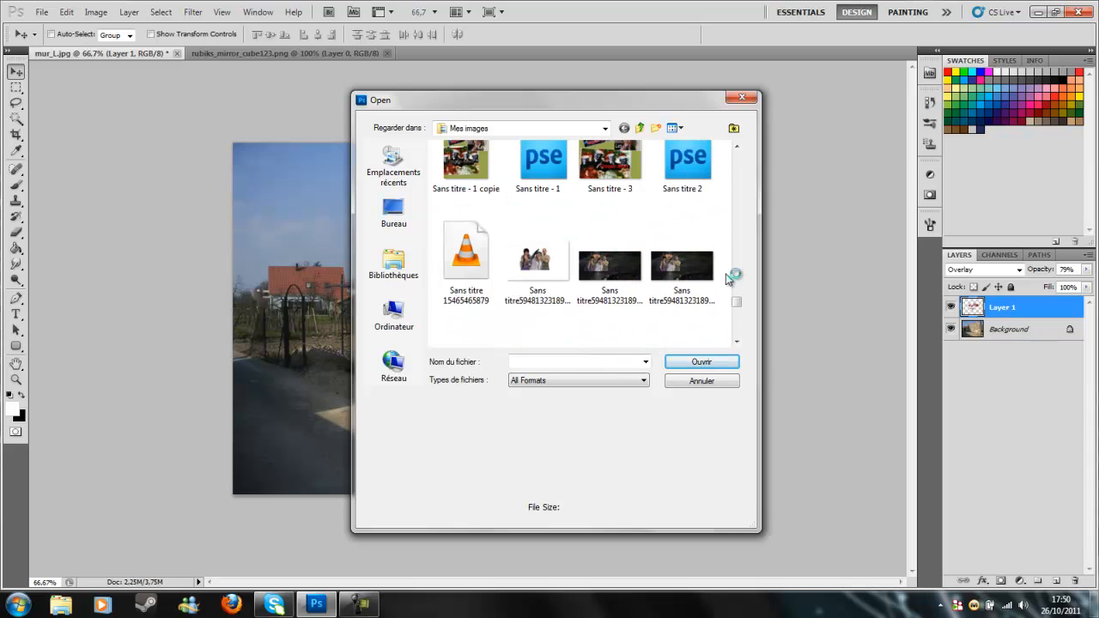
double_click(465, 254)
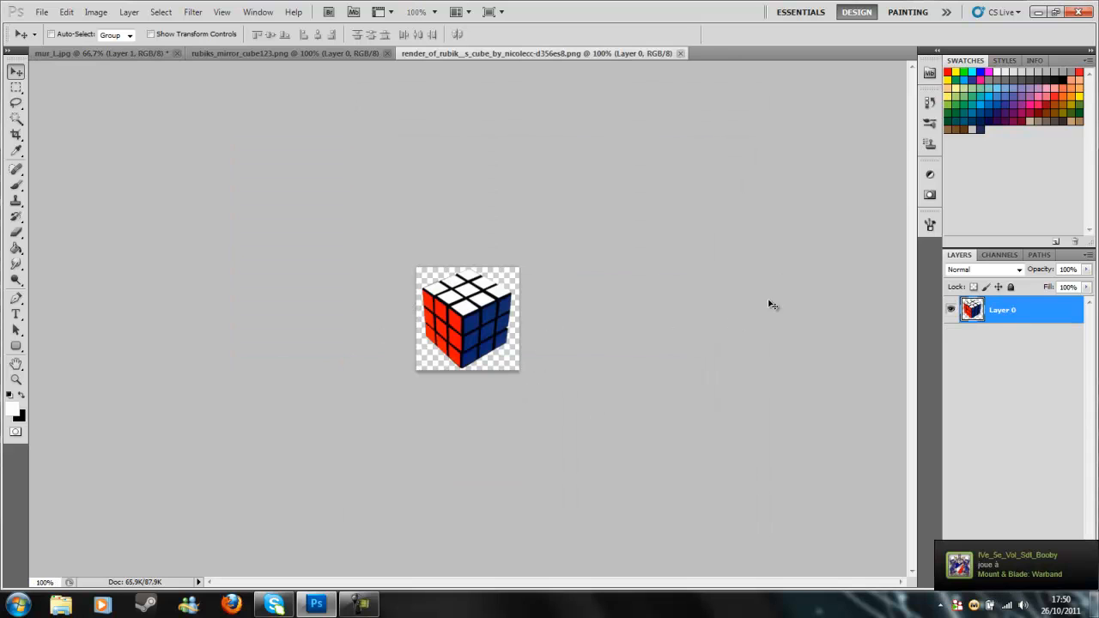
left_click(437, 13)
left_click(421, 76)
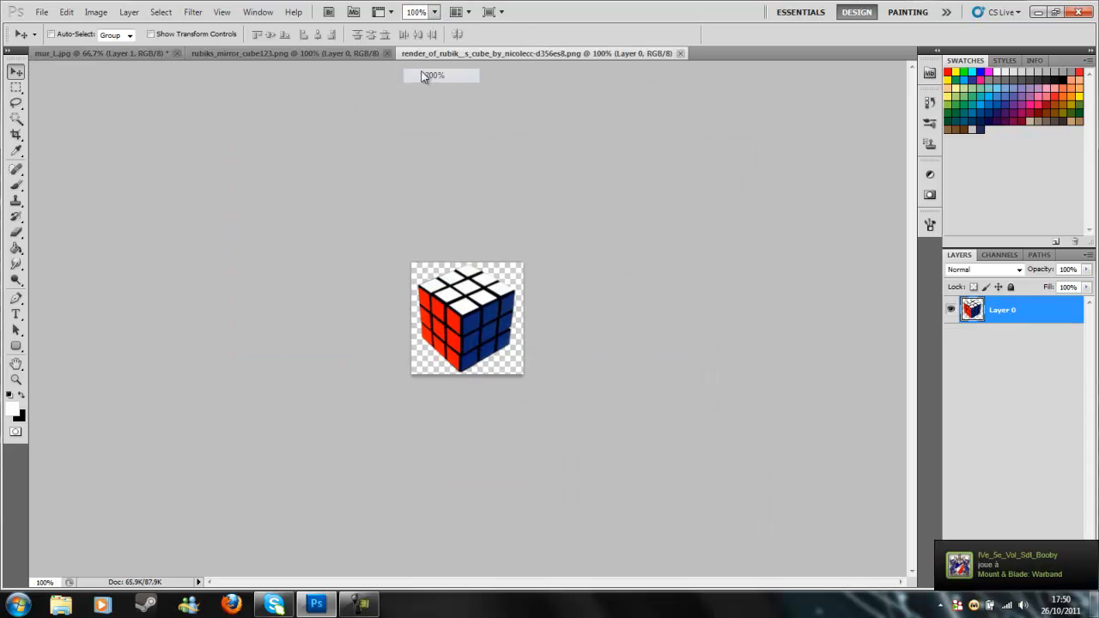
Open the larger Rubik's cube picture 01022-01.jpg from the Mes images folder.
left_click(41, 12)
left_click(52, 33)
mouse_move(736, 158)
left_mouse_down()
mouse_move(736, 183)
mouse_move(737, 166)
left_mouse_up()
double_click(524, 320)
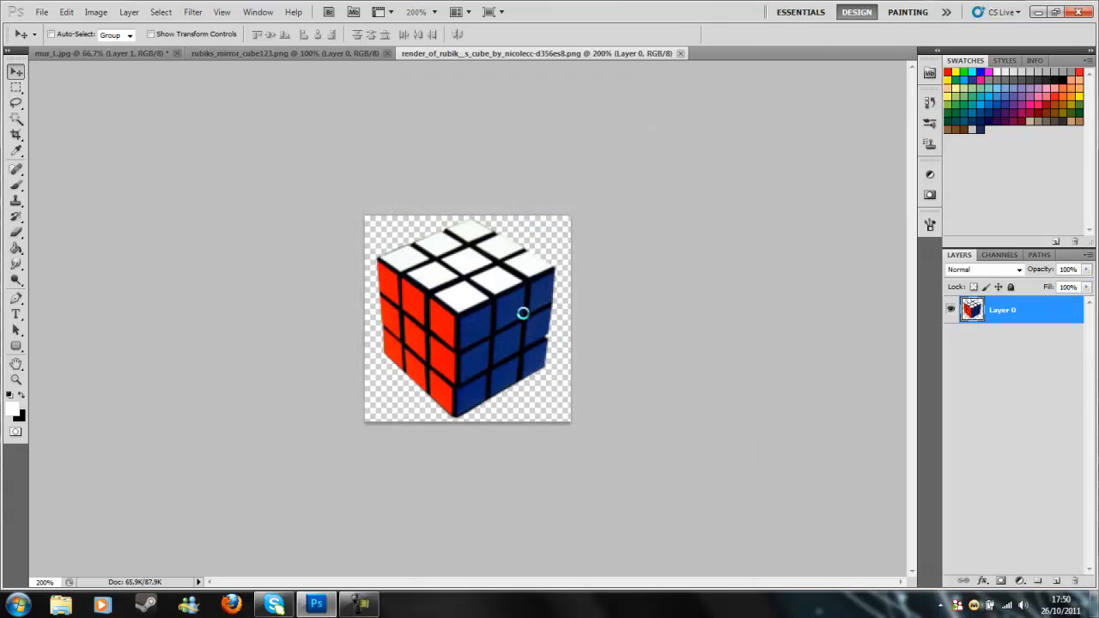
Close the smaller cube render and convert the locked background of 01022-01.jpg into a regular layer.
left_click(623, 53)
key("ctrl+w")
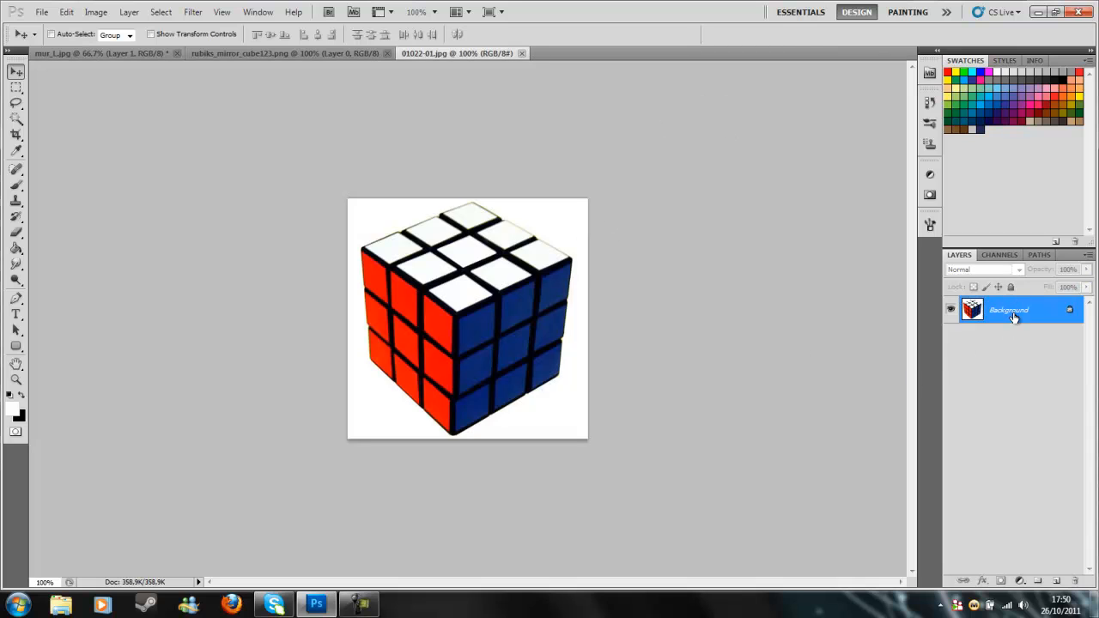
left_click(657, 193)
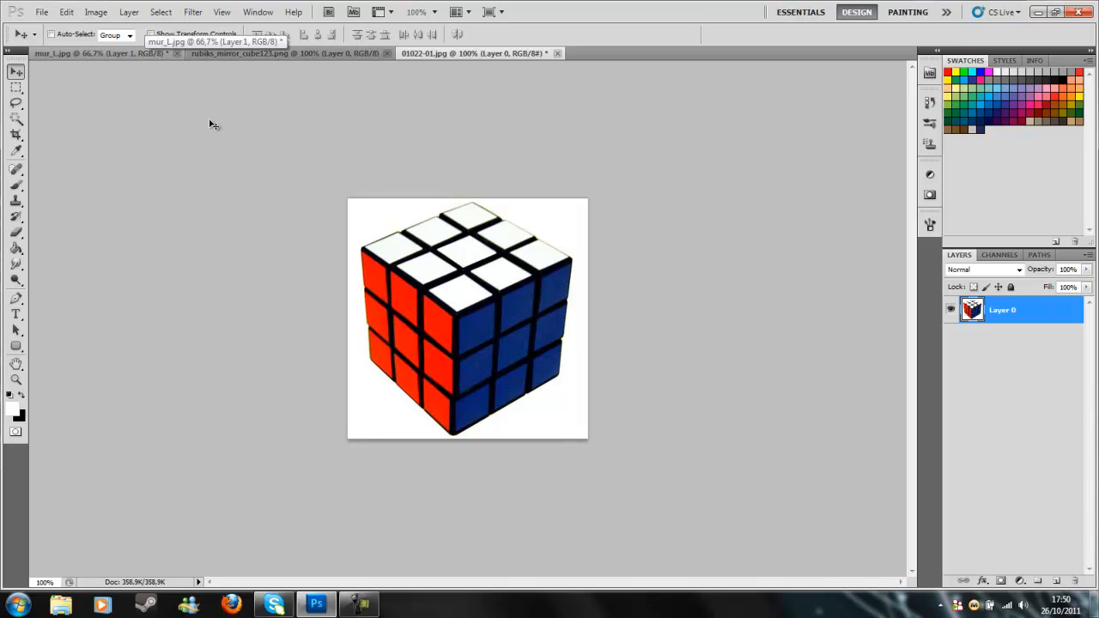
Open 4784Dancer.png from Mes images and copy its picture into 01022-01.jpg as a new layer above the cube.
left_click(41, 12)
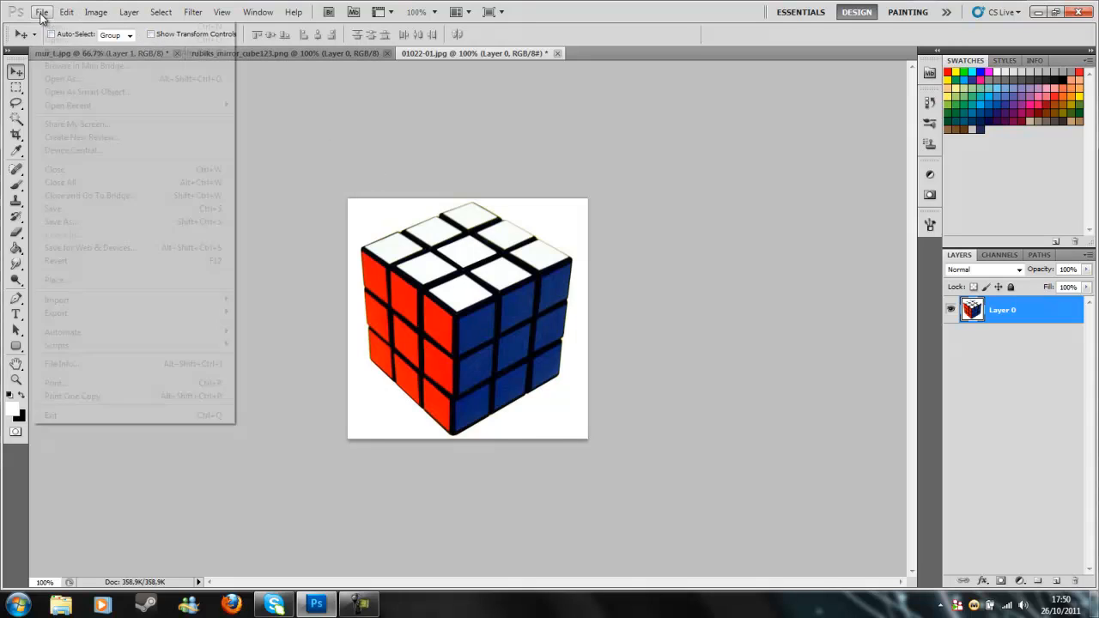
left_click(55, 39)
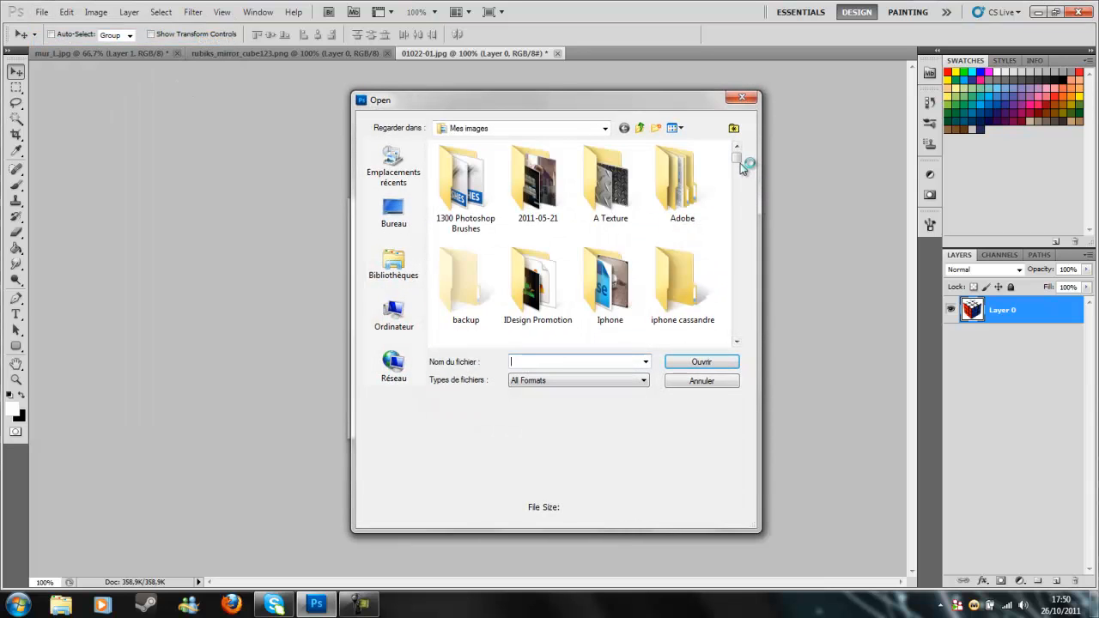
left_click_drag(738, 154, 747, 152)
scroll(738, 161, "down", 5)
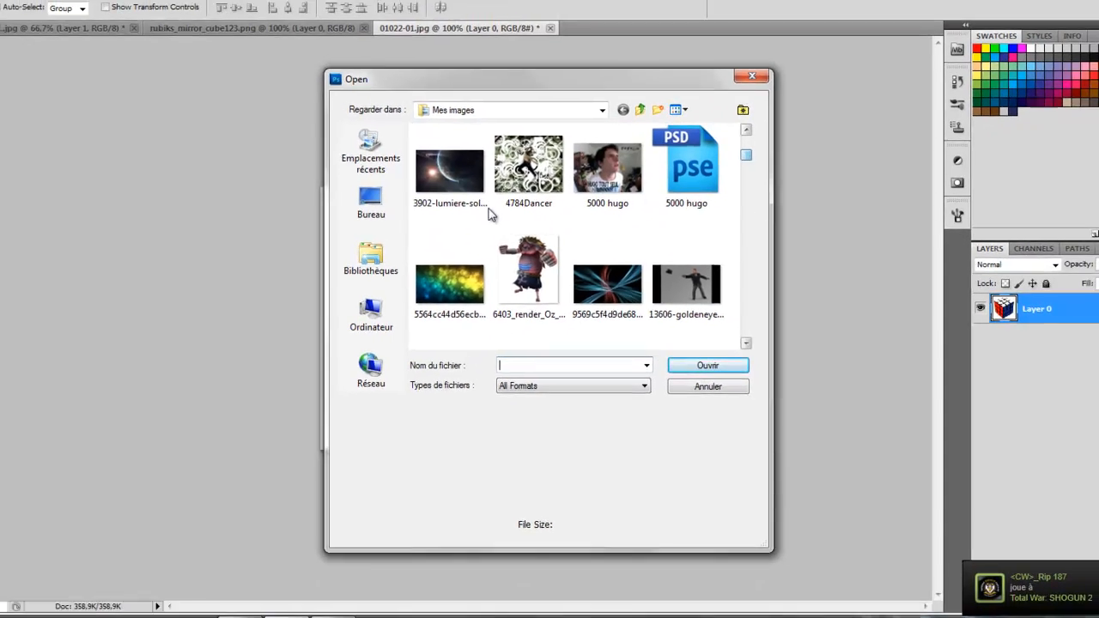
double_click(514, 116)
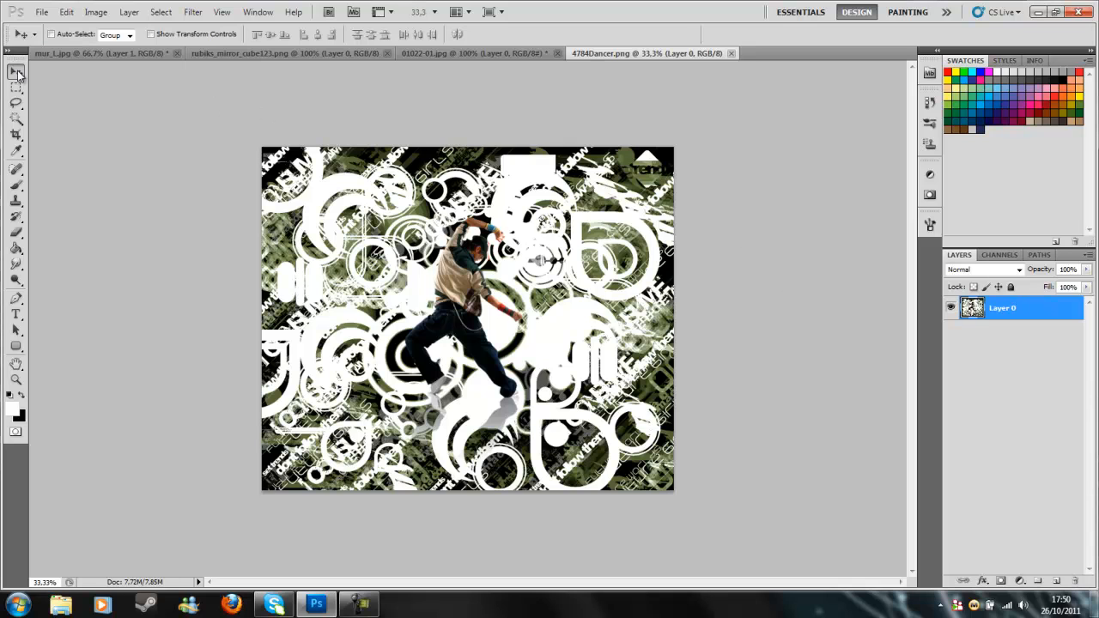
left_click_drag(476, 220, 370, 308)
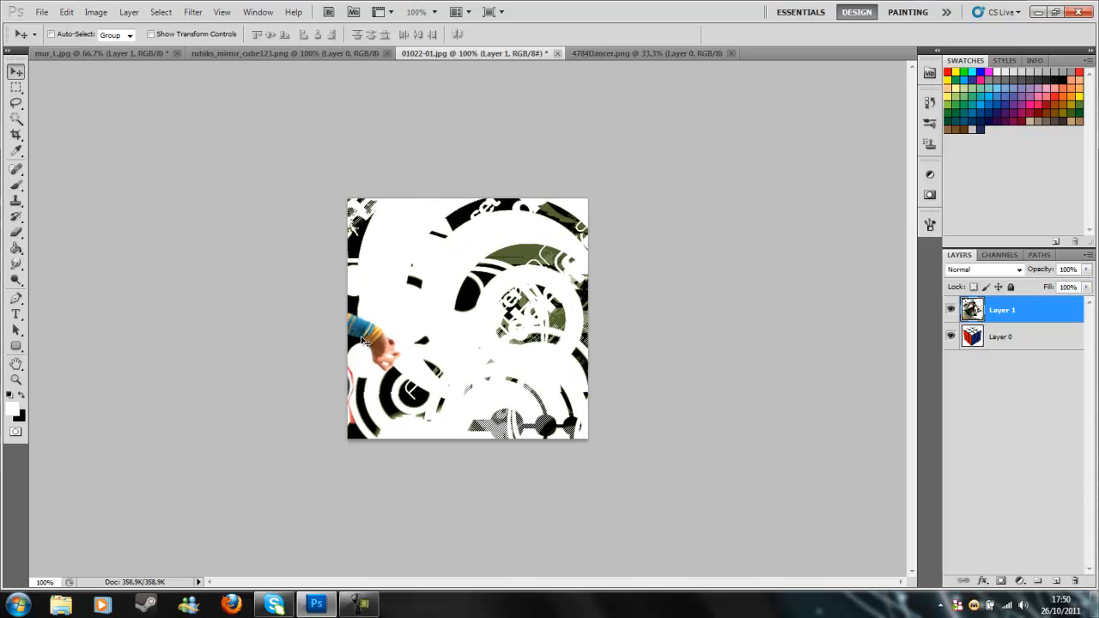
Scale the dancer layer down with Free Transform until it is smaller than the cube, and position it over the cube's middle.
key("ctrl+t")
left_click_drag(508, 282, 340, 299)
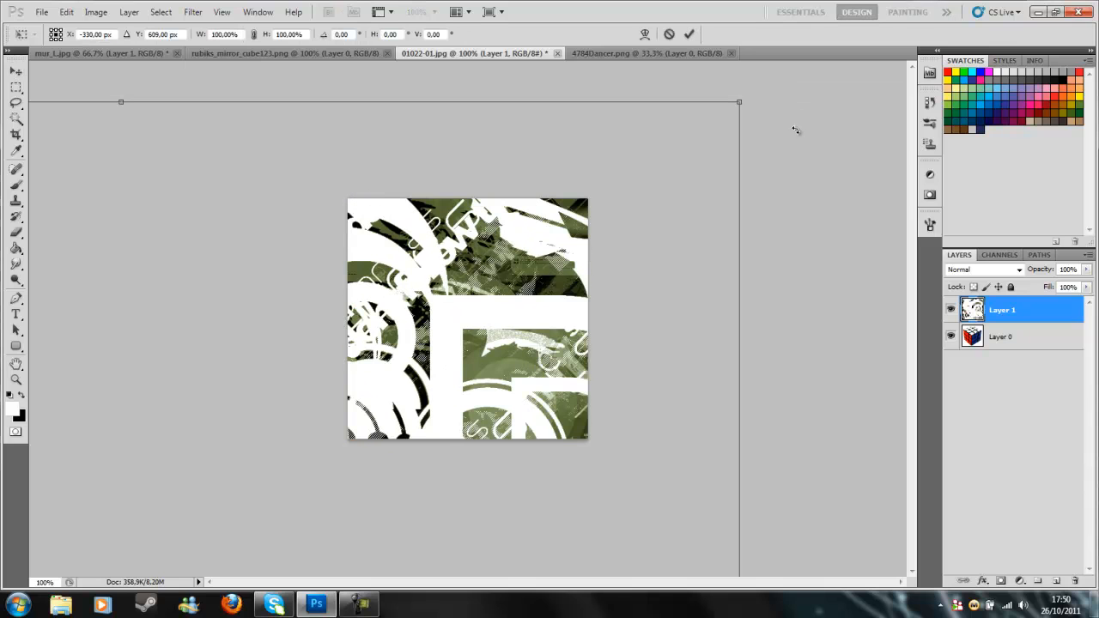
left_click_drag(737, 102, 305, 517)
left_click_drag(225, 552, 684, 207)
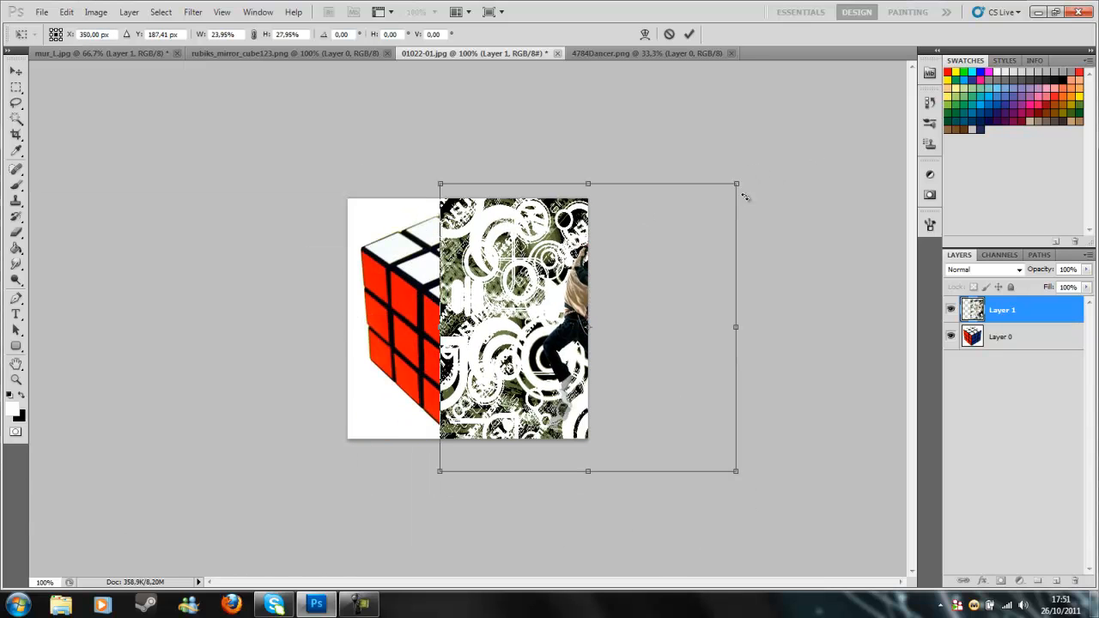
left_click_drag(737, 183, 582, 337)
left_click_drag(516, 386, 481, 361)
left_click(689, 35)
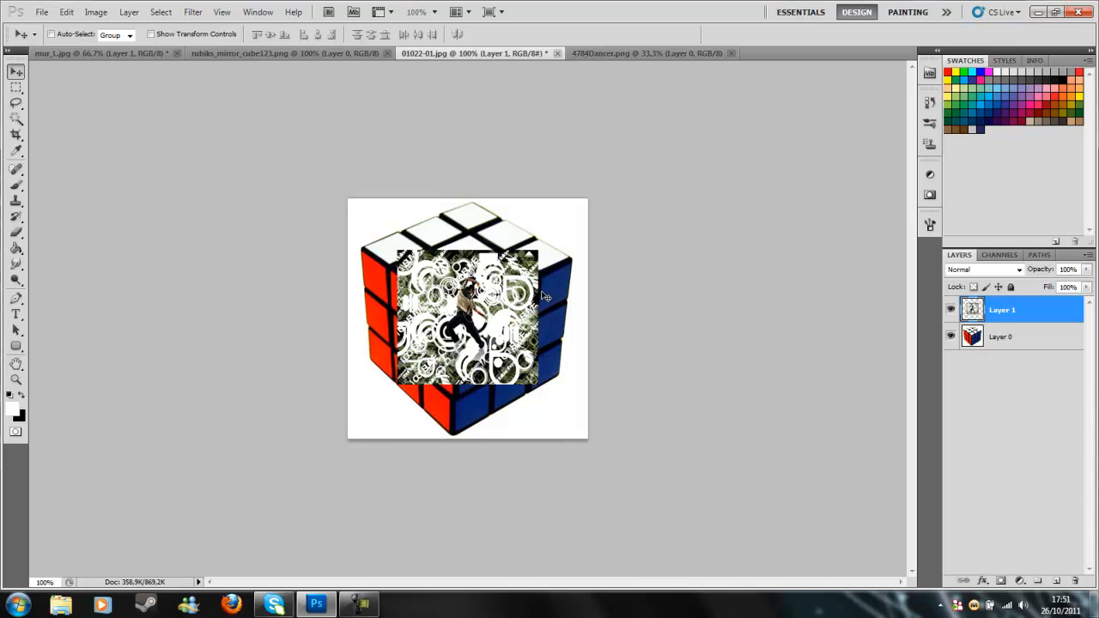
mouse_move(480, 324)
left_mouse_down()
mouse_move(477, 272)
mouse_move(491, 331)
left_mouse_up()
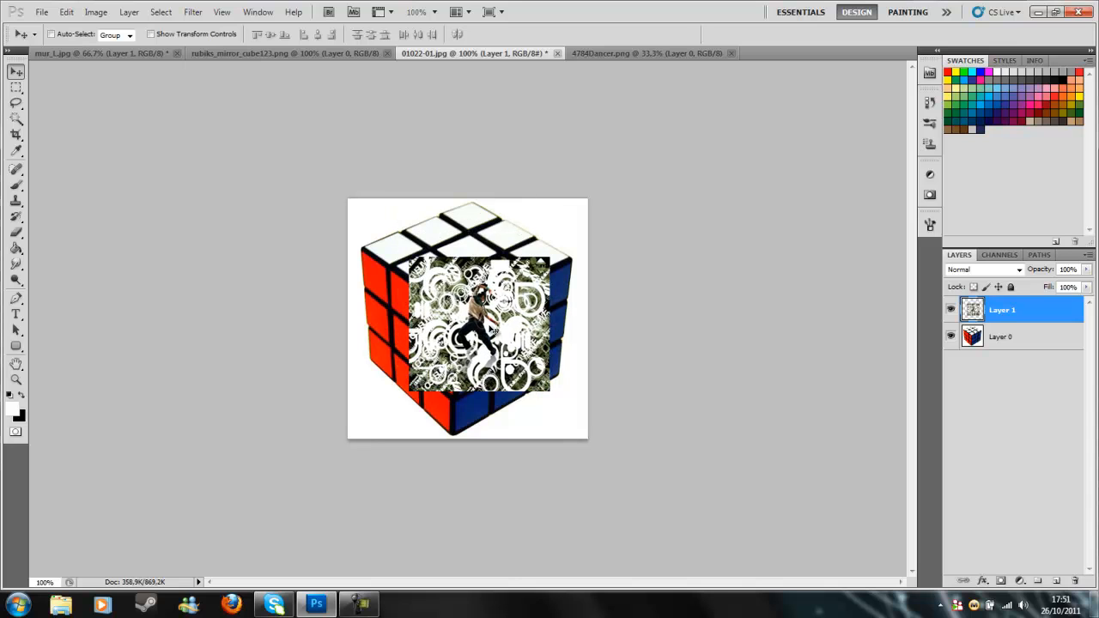
Try rotating the dancer layer about -27.6° to follow the cube's edge, and undo the transform.
key("ctrl+t")
left_click_drag(489, 246, 454, 255)
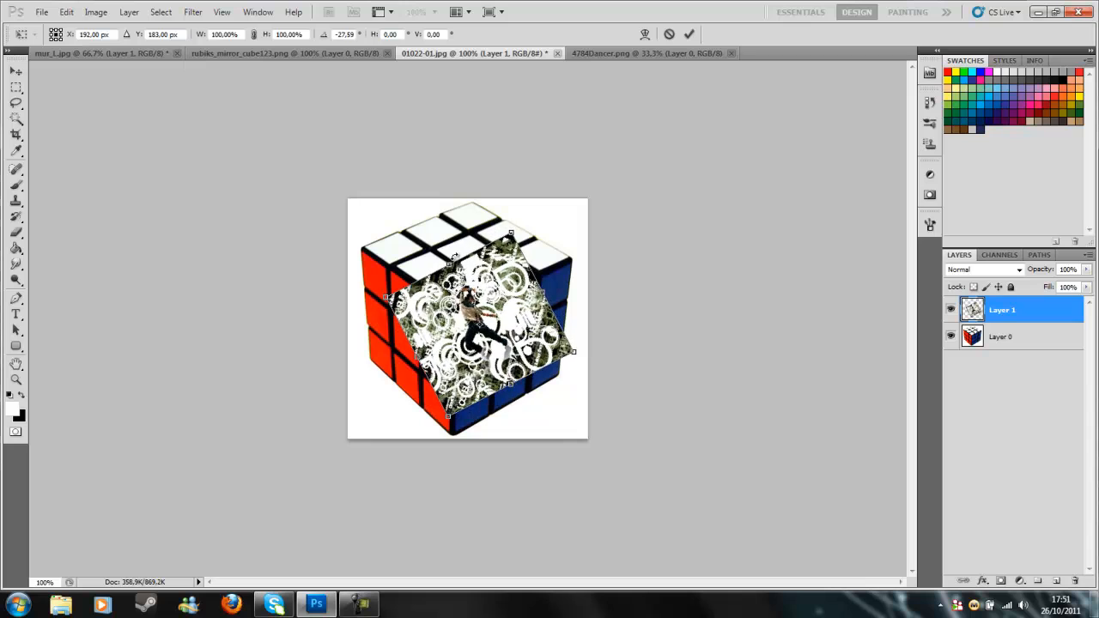
mouse_move(529, 319)
left_mouse_down()
mouse_move(510, 286)
mouse_move(530, 332)
left_mouse_up()
left_click(689, 33)
key("ctrl+z")
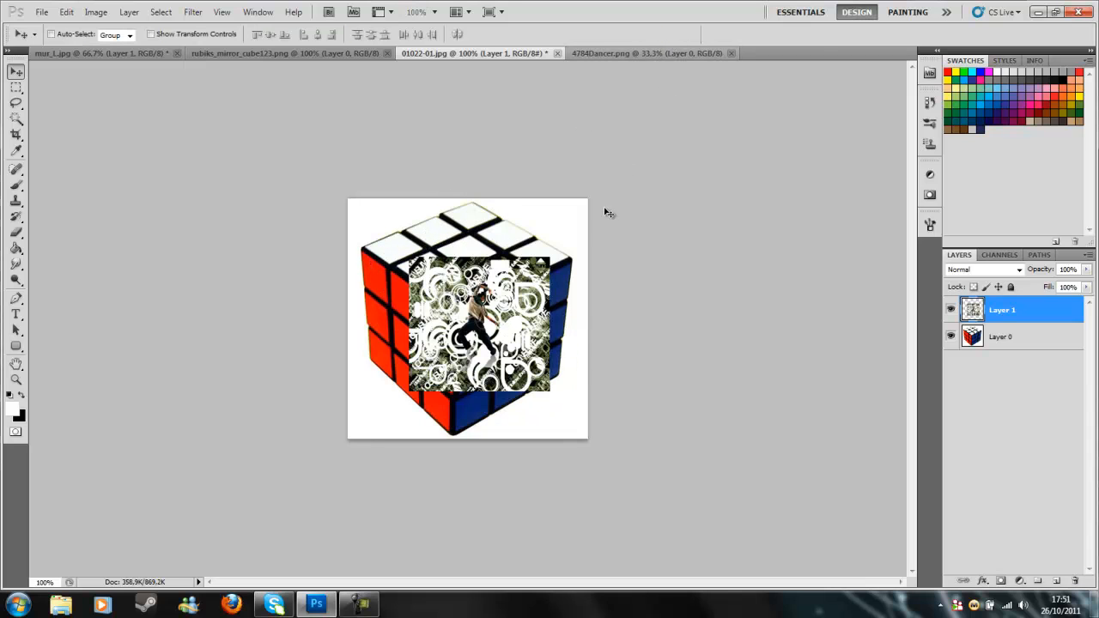
Distort the dancer layer with Free Transform so its four corners match the corners of the cube's white top face.
key("ctrl+t")
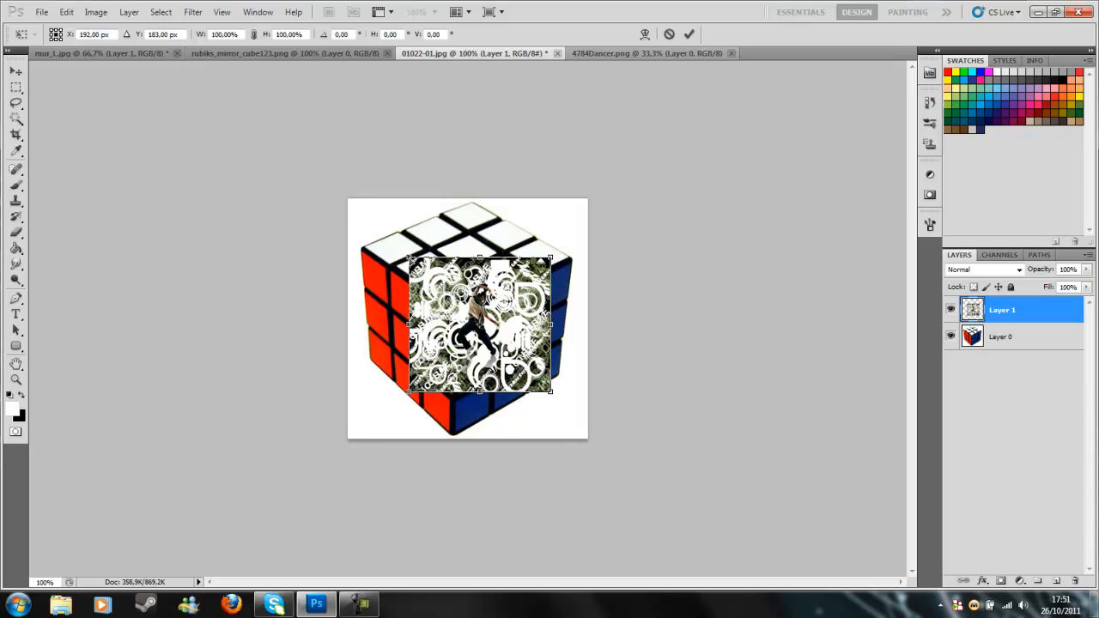
mouse_move(410, 258)
left_mouse_down()
mouse_move(445, 233)
mouse_move(448, 253)
mouse_move(403, 257)
left_mouse_up()
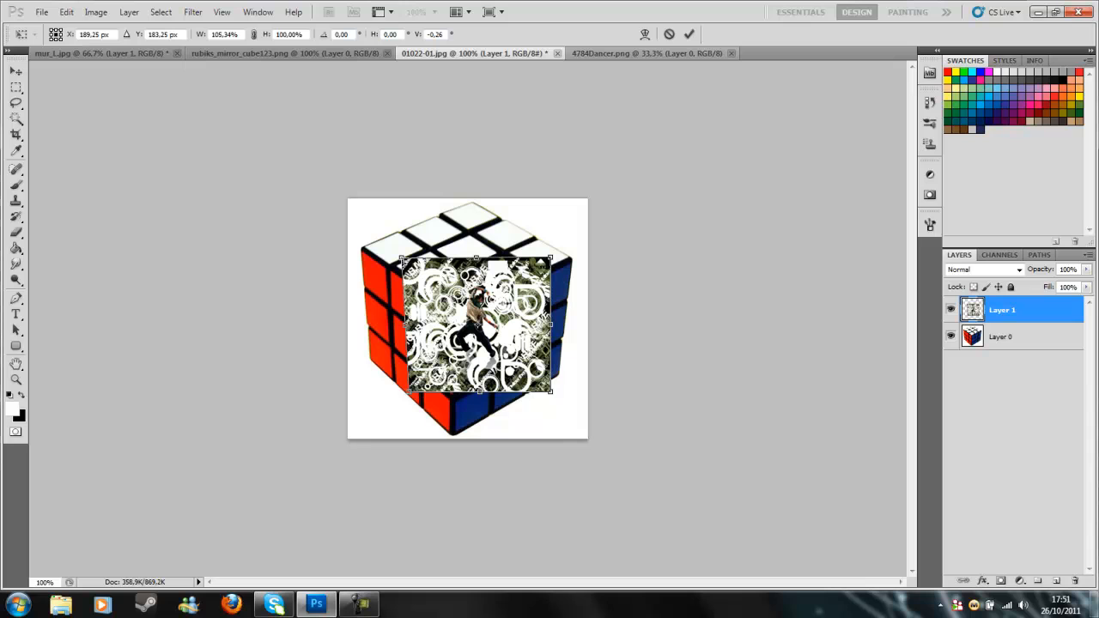
left_click_drag(403, 257, 362, 250)
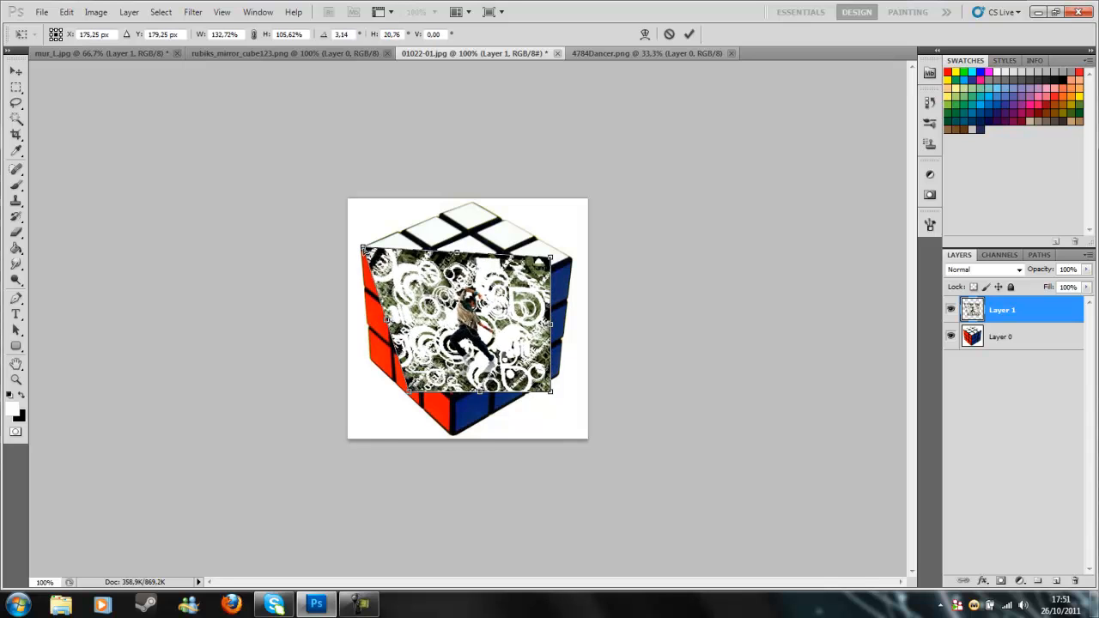
left_click_drag(550, 257, 472, 202)
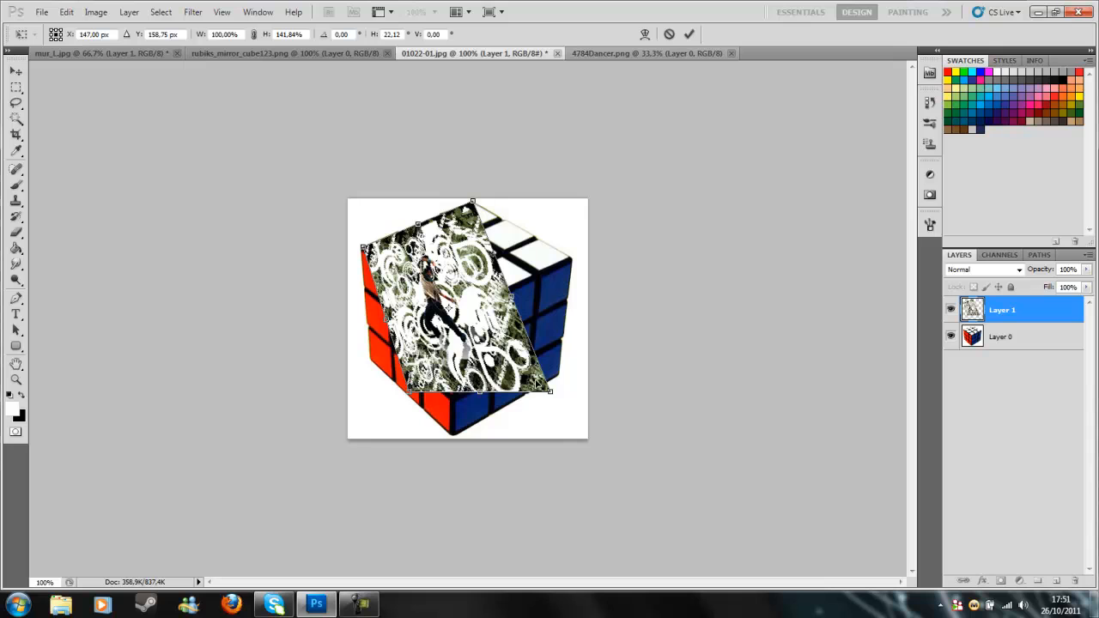
left_click_drag(554, 393, 554, 285)
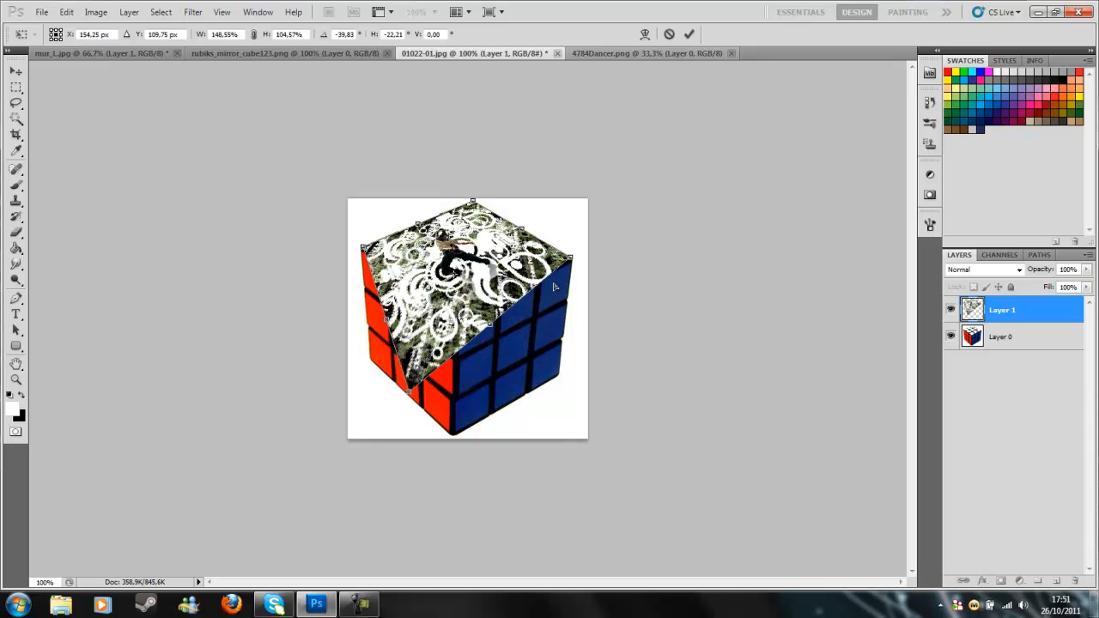
left_click_drag(409, 392, 456, 316)
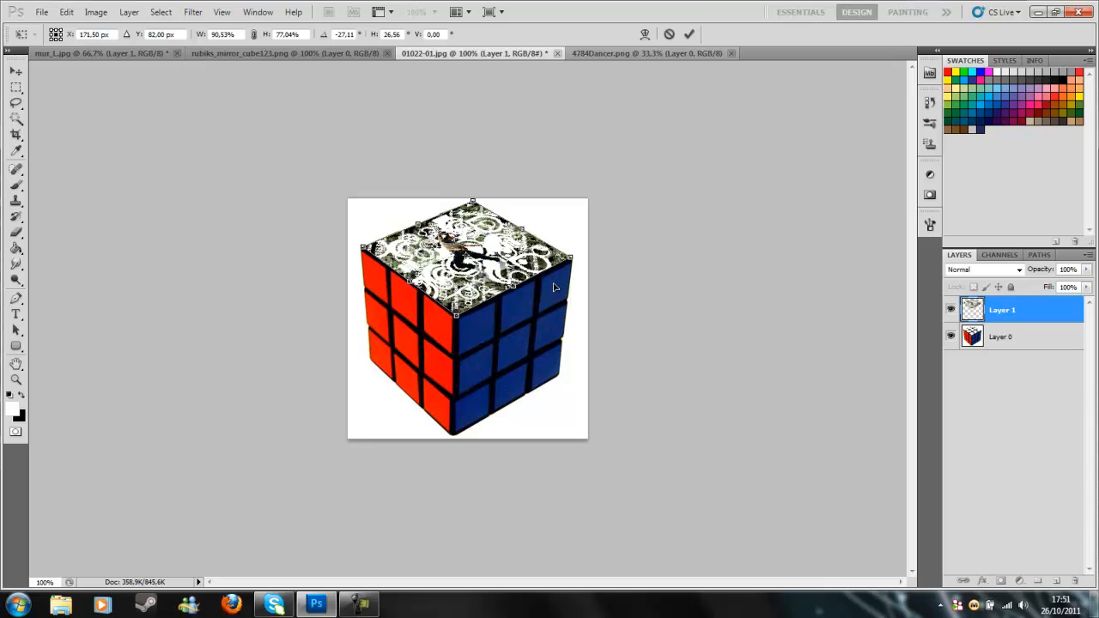
key("Return")
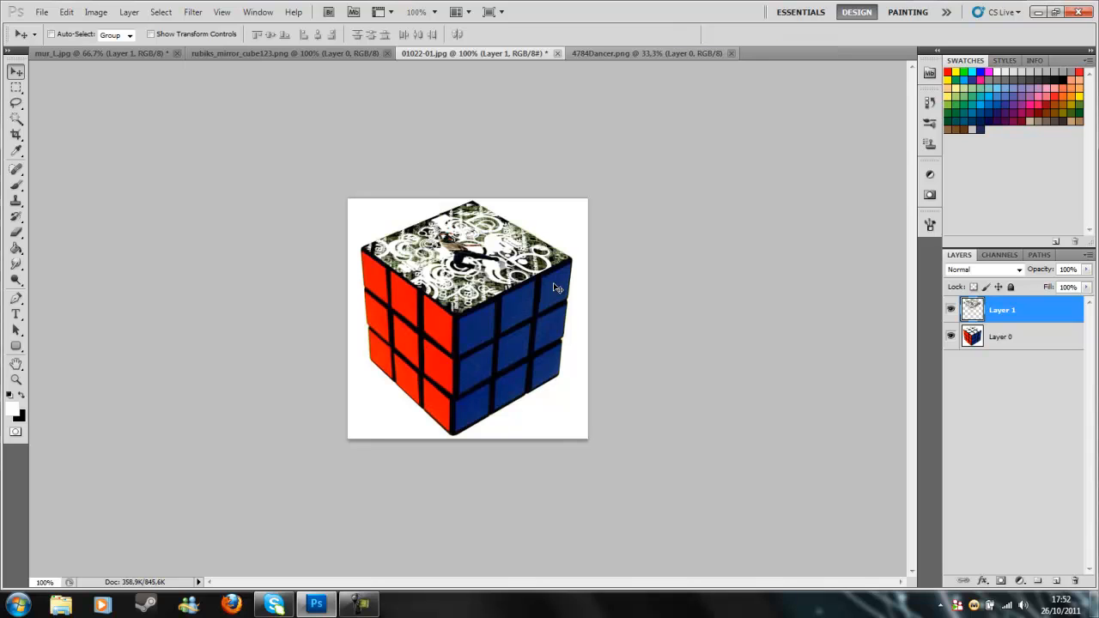
Try distorting the fitted dancer layer again by pulling the transform box's lower-left corner inward over the top face.
key("ctrl+t")
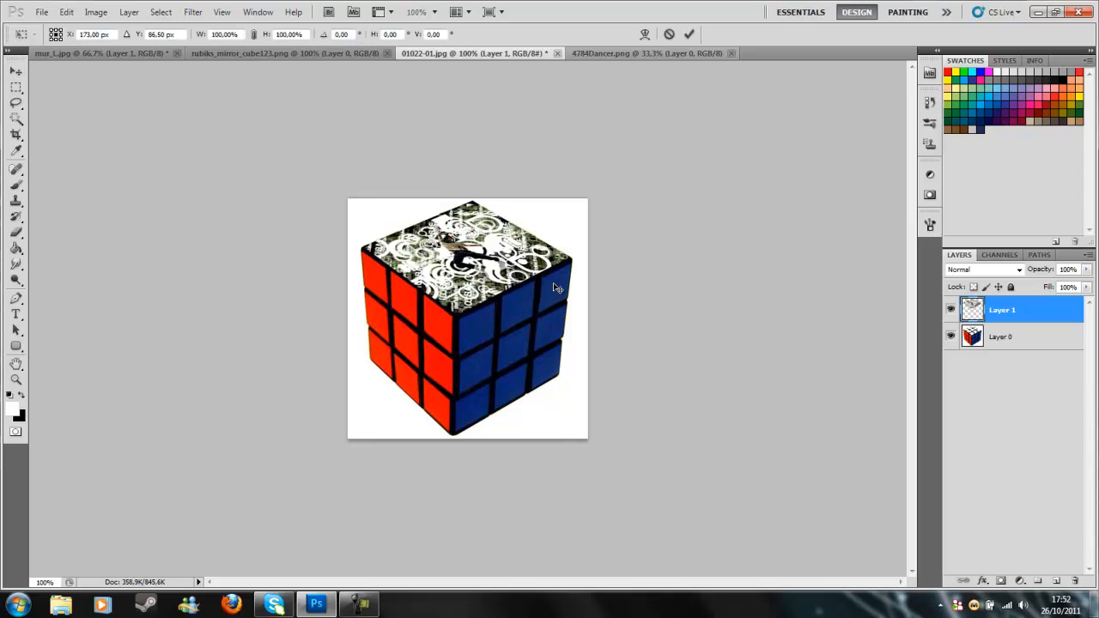
left_click_drag(363, 316, 422, 274)
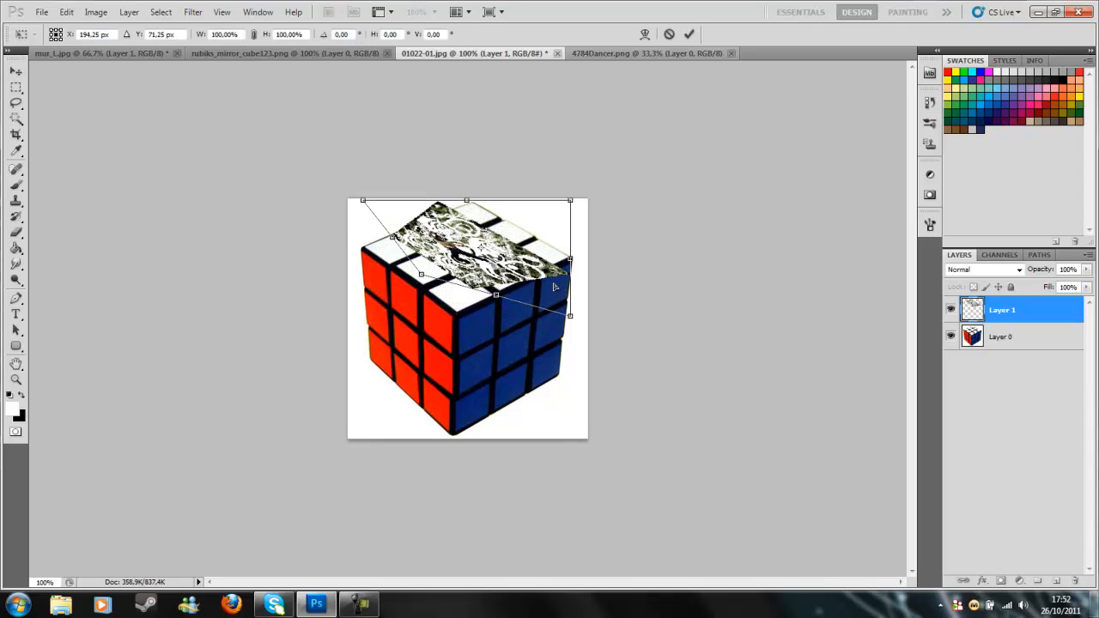
key("Return")
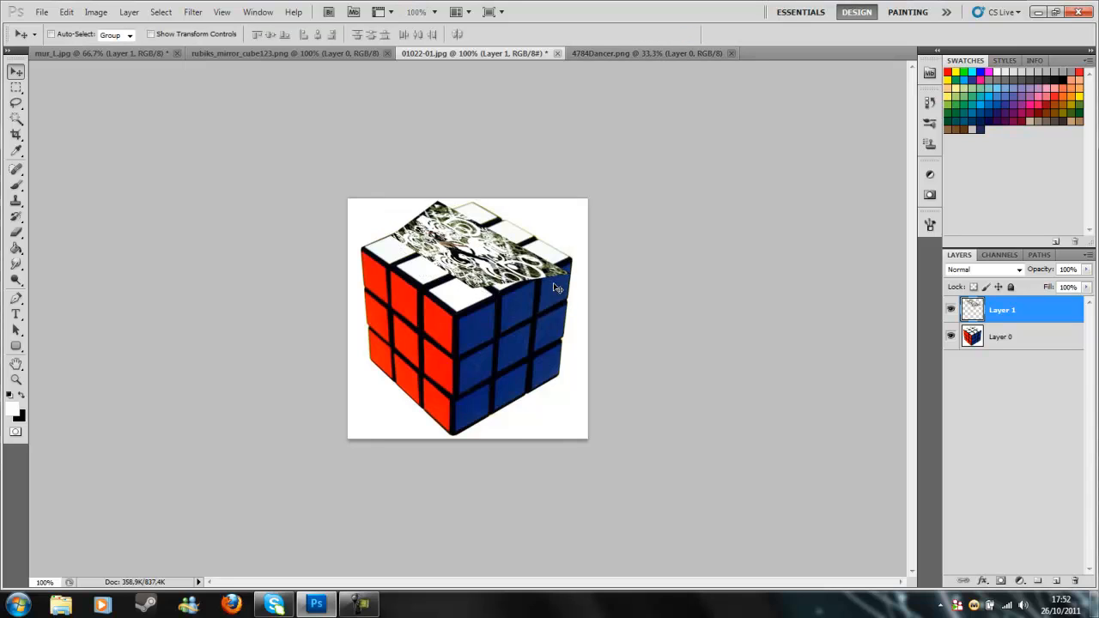
key("ctrl+t")
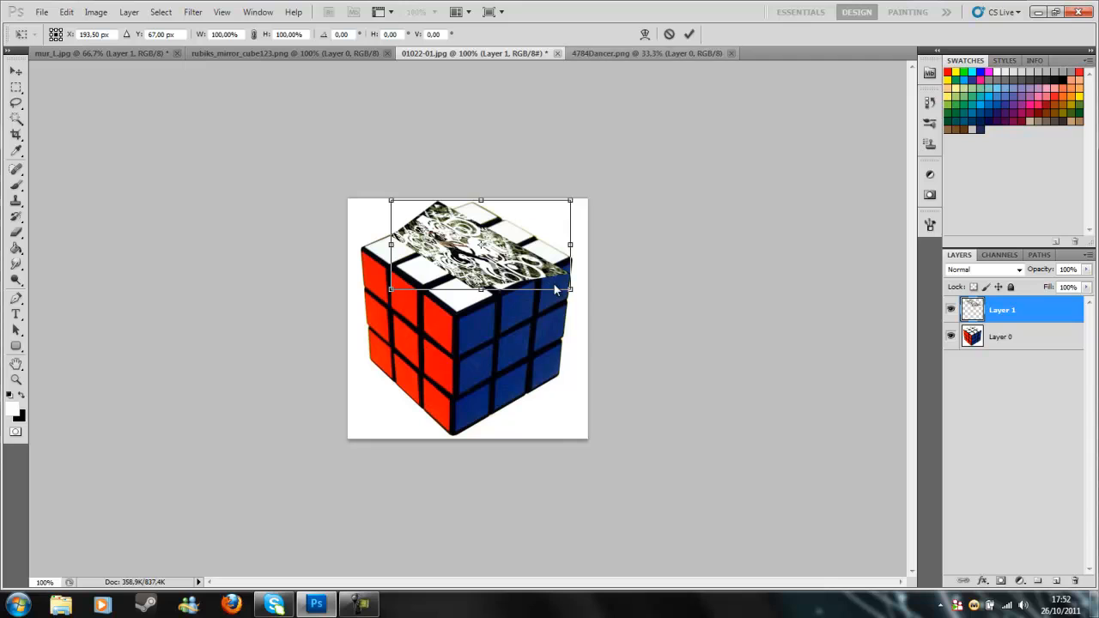
key("Return")
Delete the last Free Transform state from the document's history.
left_click(930, 102)
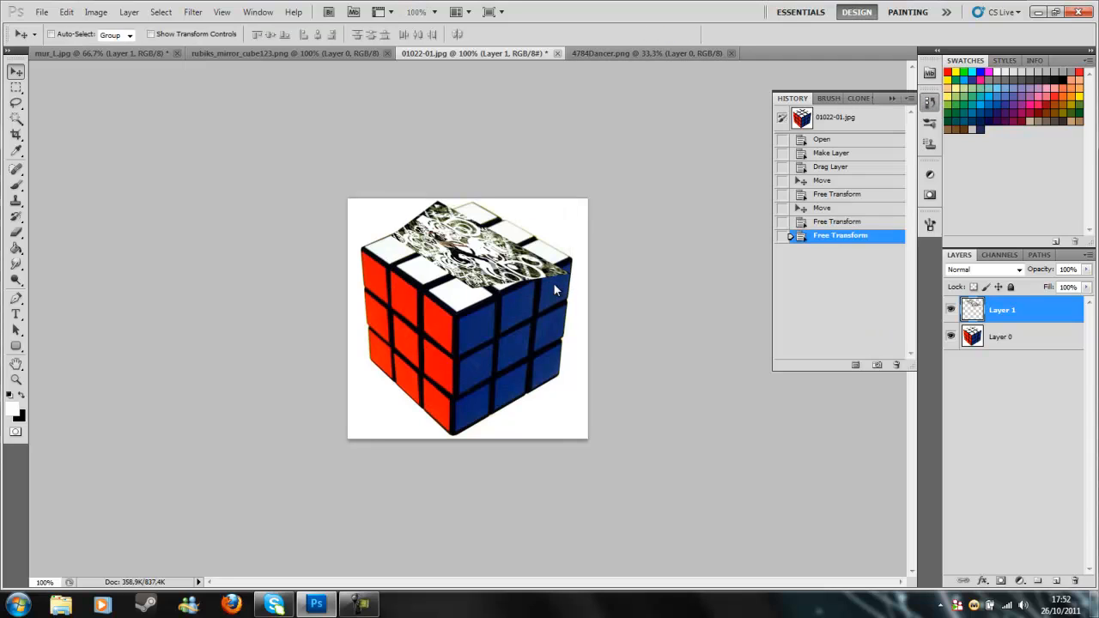
left_click(895, 365)
key("Return")
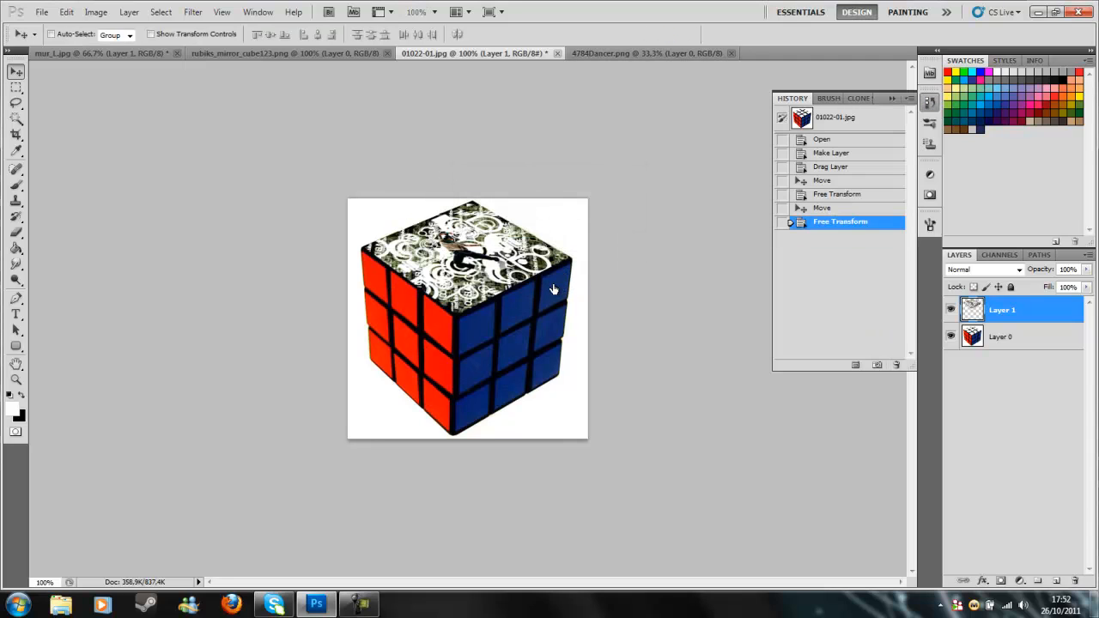
left_click(554, 284)
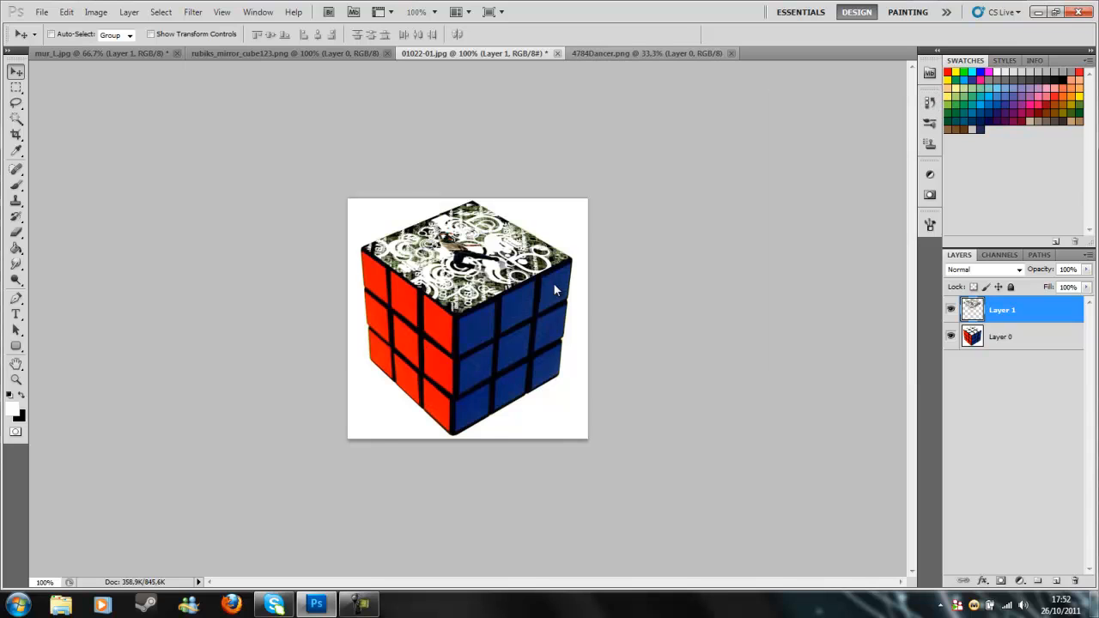
Close the 4784Dancer.png document.
left_click(646, 54)
left_click(731, 53)
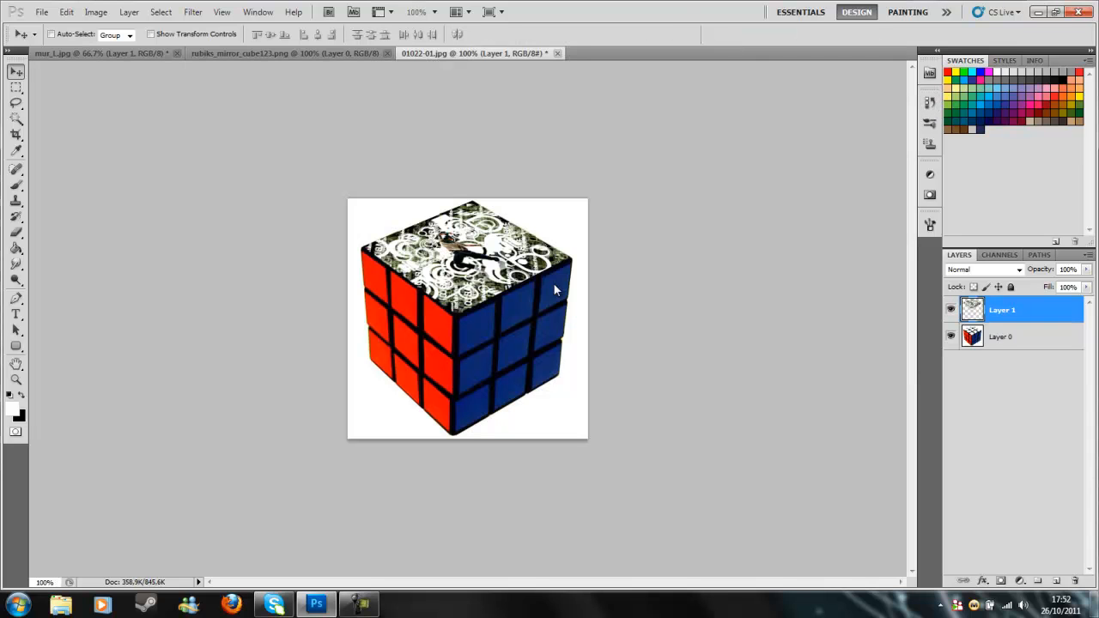
left_click(42, 12)
left_click(554, 284)
Try merging the dancer layer down into the cube layer and moving the merged layer slightly up, and delete both history states.
key("ctrl+t")
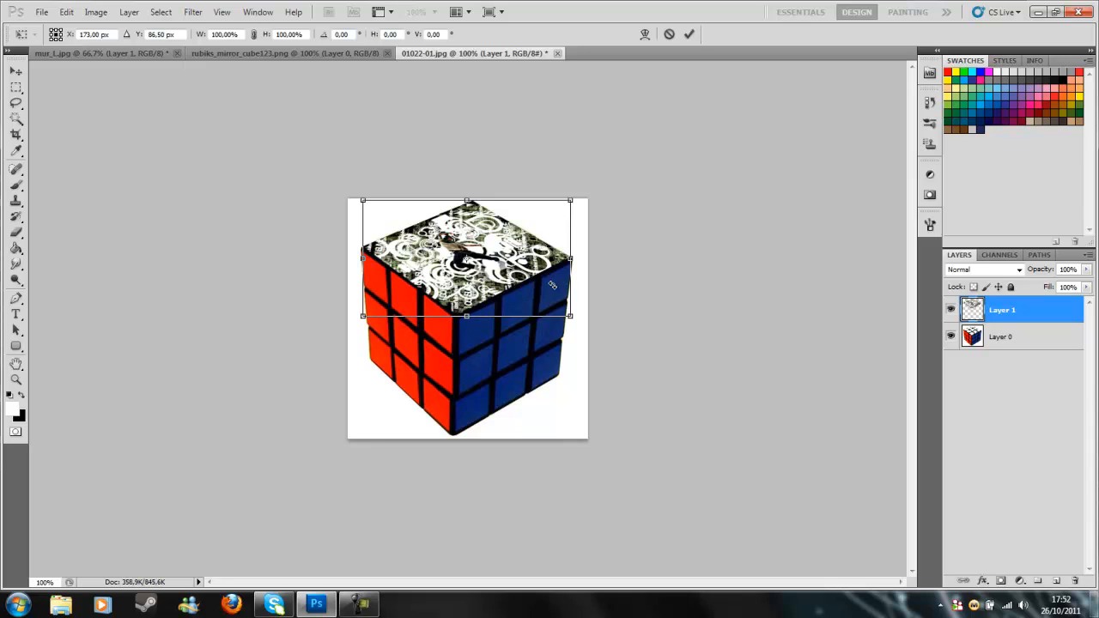
key("Return")
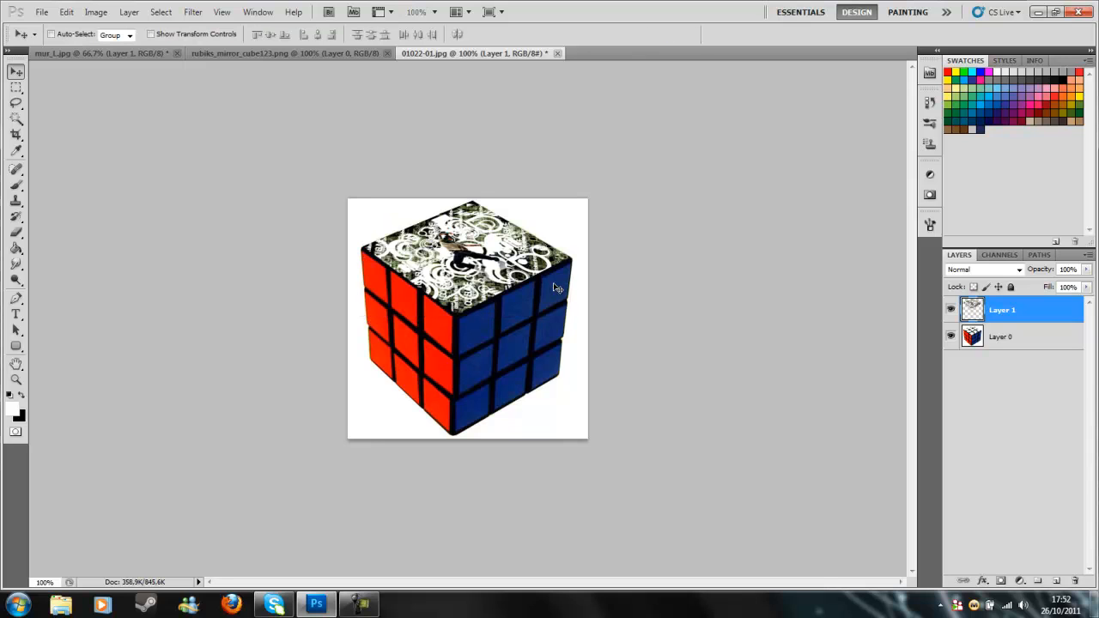
key("ctrl+e")
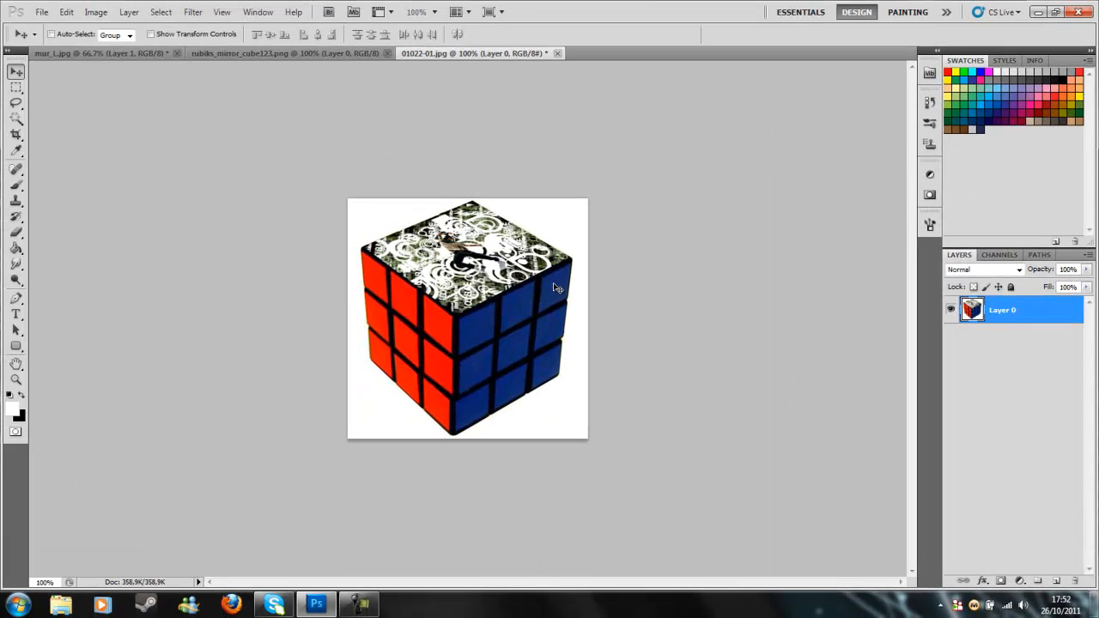
mouse_move(554, 284)
left_mouse_down()
mouse_move(559, 268)
mouse_move(542, 236)
mouse_move(554, 275)
left_mouse_up()
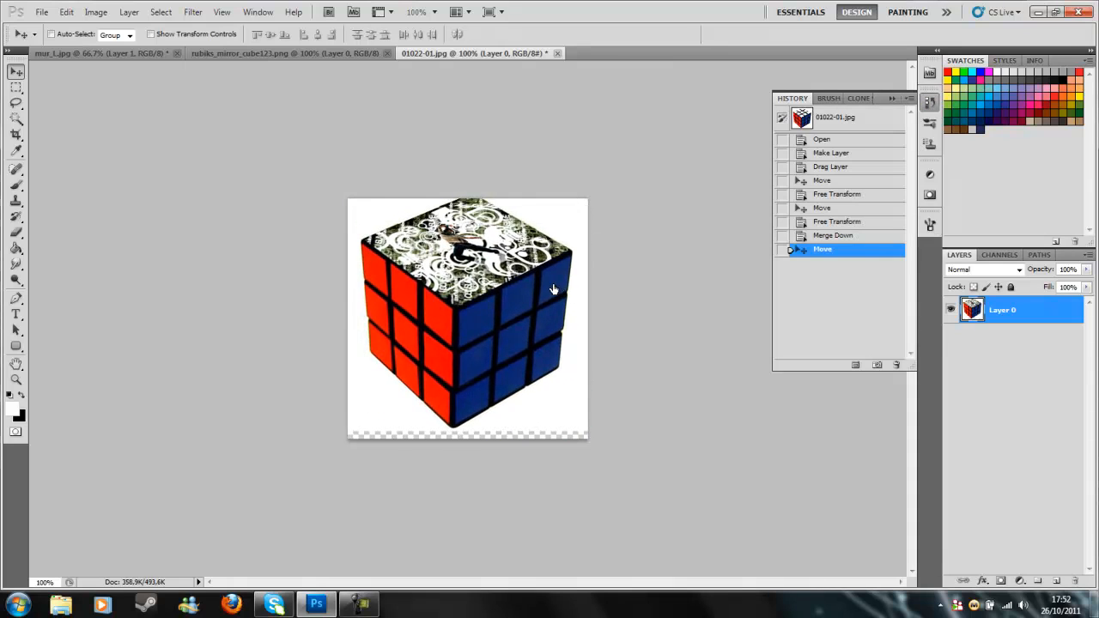
key("ctrl+z")
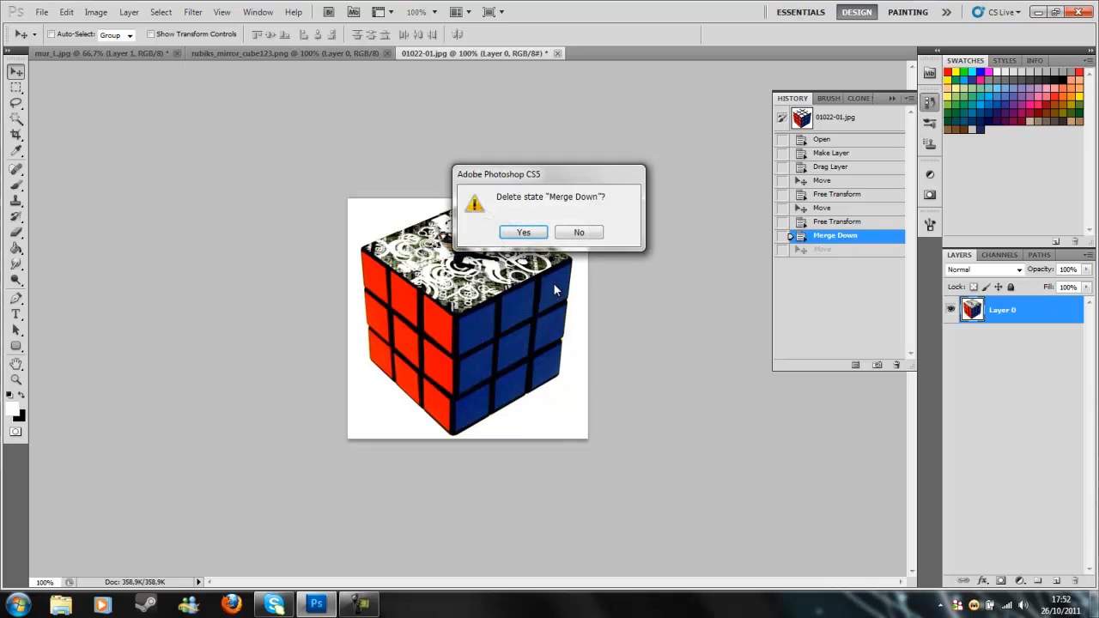
key("Return")
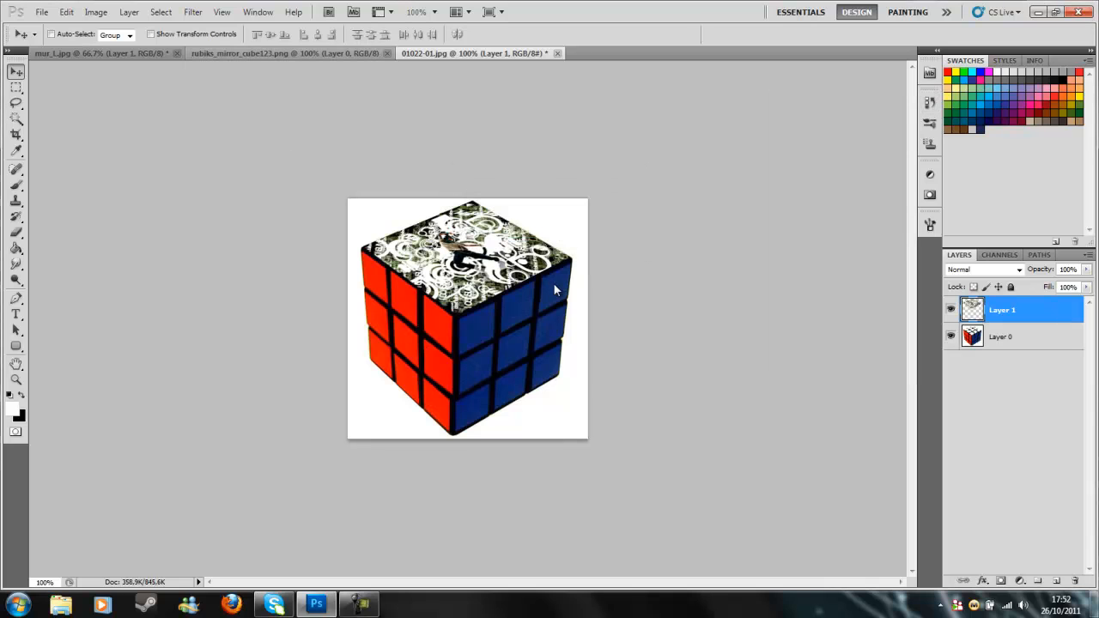
View the finished example rubiks_mirror_cube123.png, and close 01022-01.jpg without saving its changes.
key("ctrl+shift+Tab")
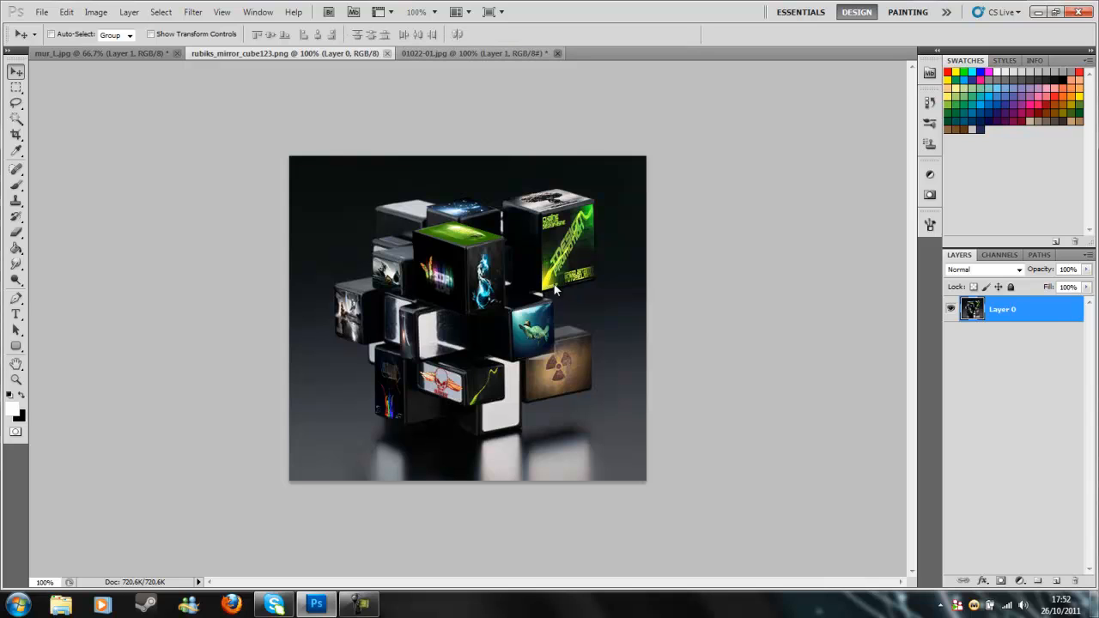
key("ctrl+Tab")
key("ctrl+w")
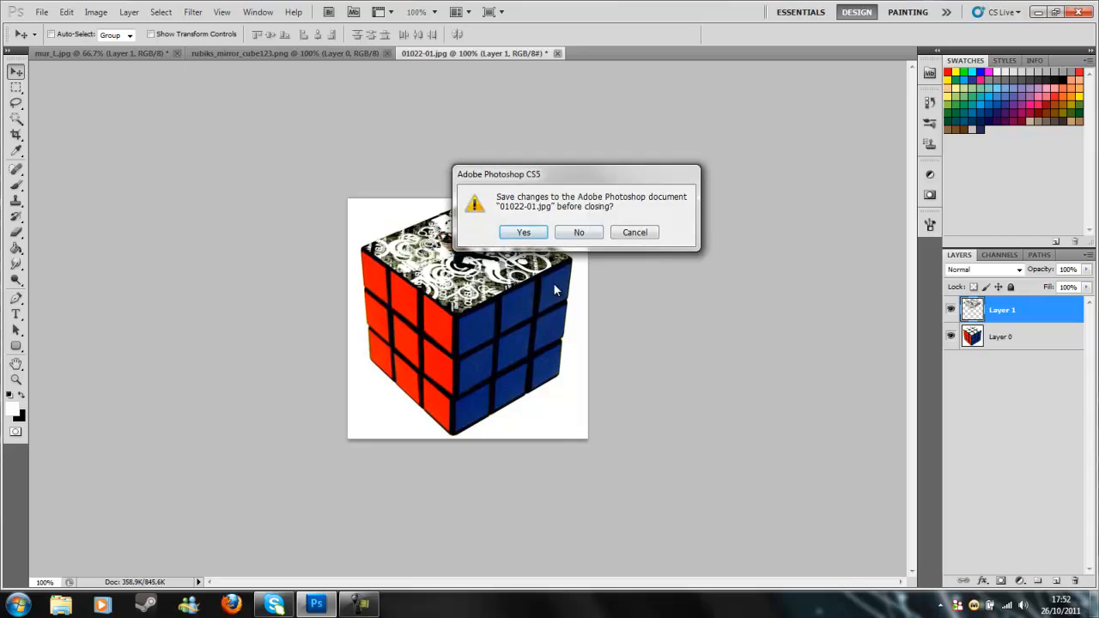
key("n")
Open rubiks_mirror_cube.jpg from Mes images and convert its locked background into a regular layer.
key("alt+f")
key("Escape")
key("ctrl+o")
scroll(554, 290, "down", 15)
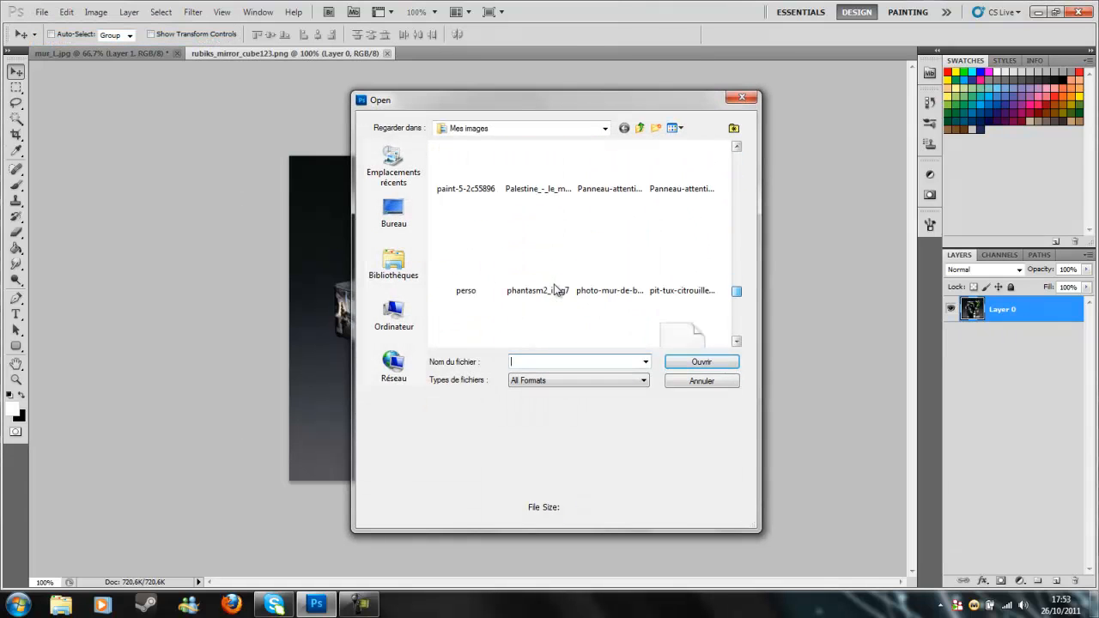
scroll(554, 291, "down", 1)
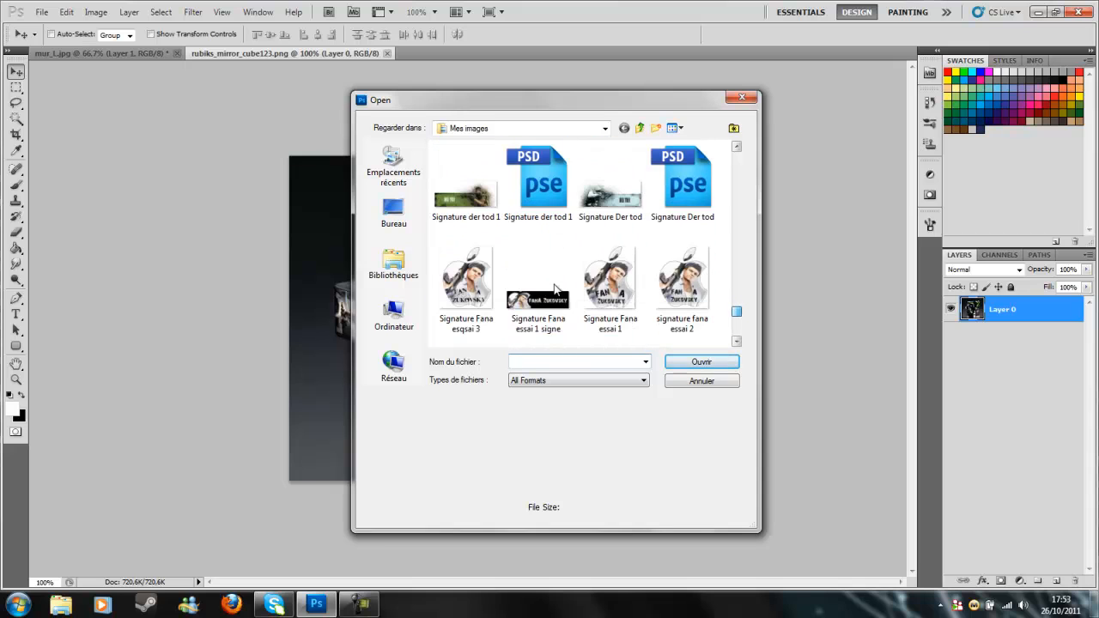
scroll(554, 291, "up", 5)
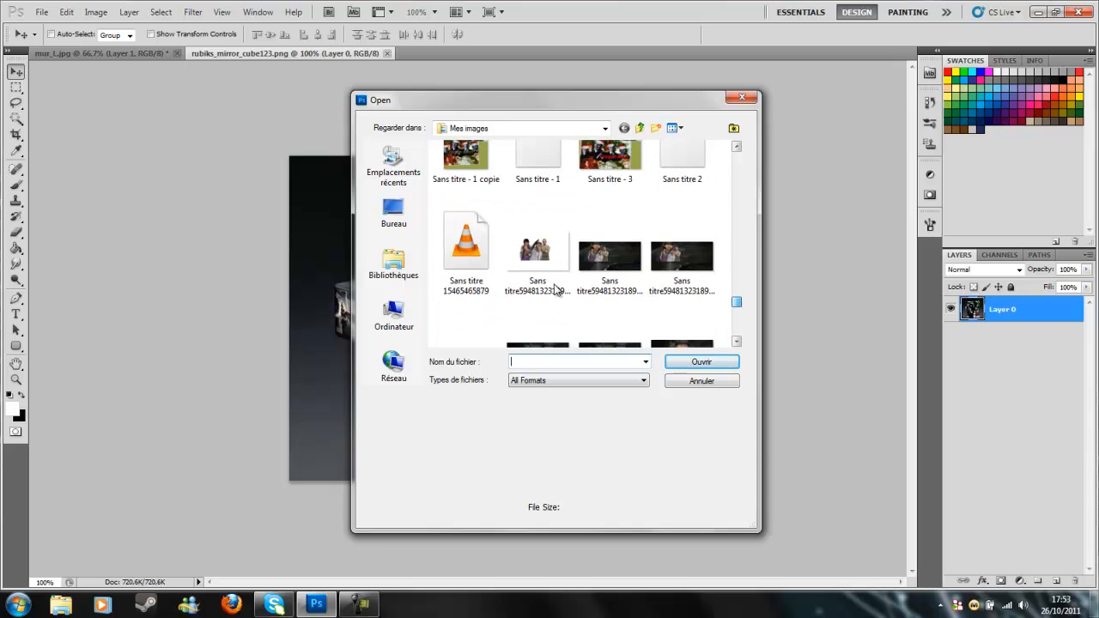
scroll(556, 290, "up", 3)
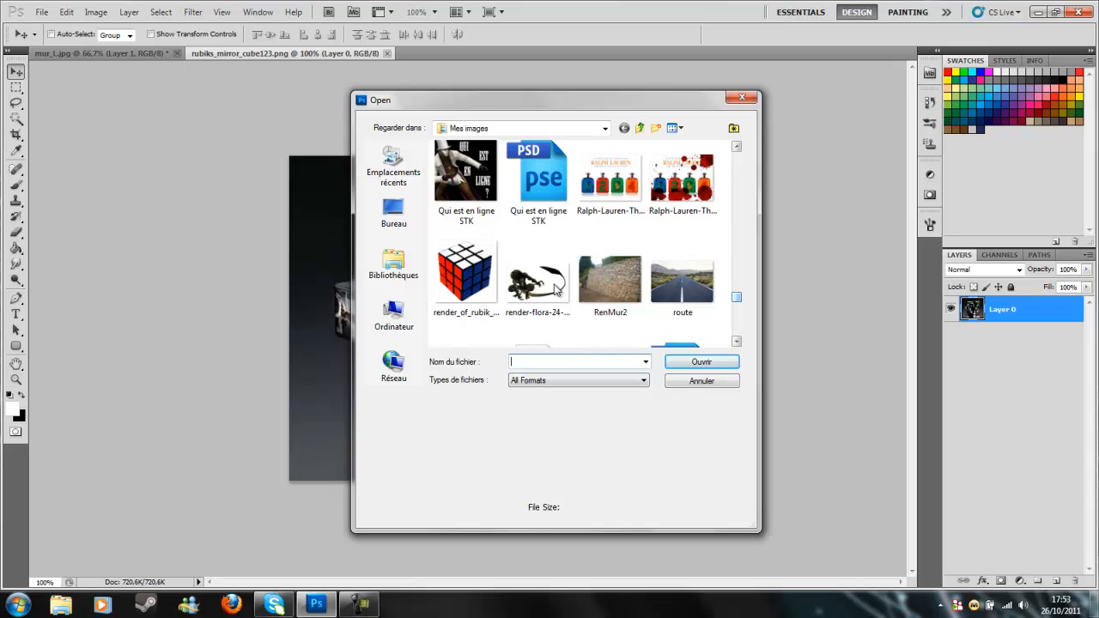
scroll(557, 291, "down", 2)
double_click(465, 225)
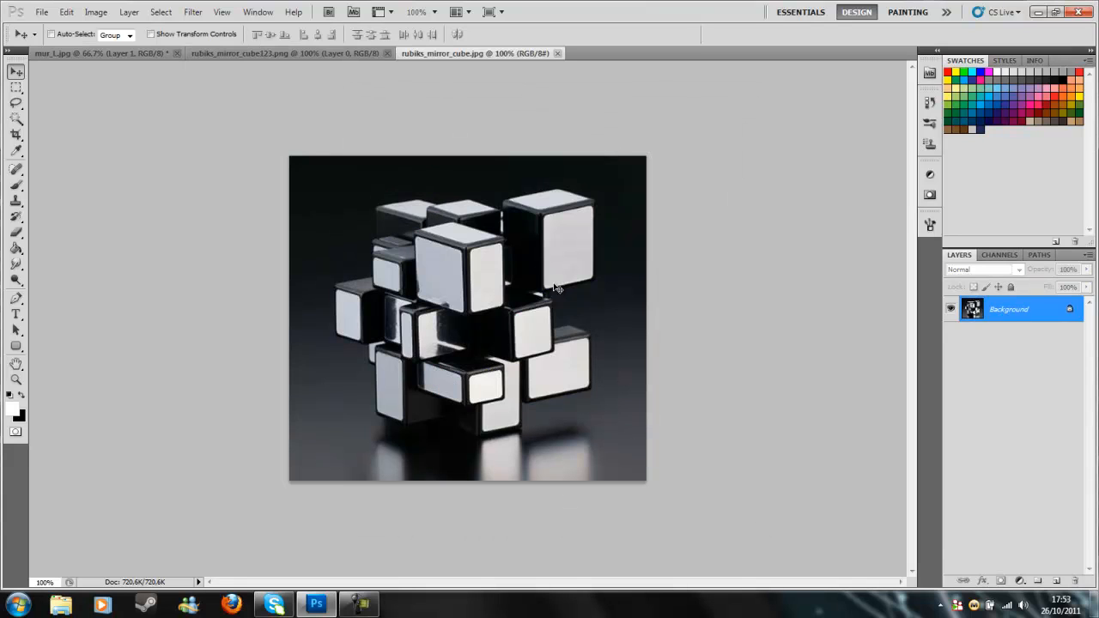
key("ctrl+shift+n")
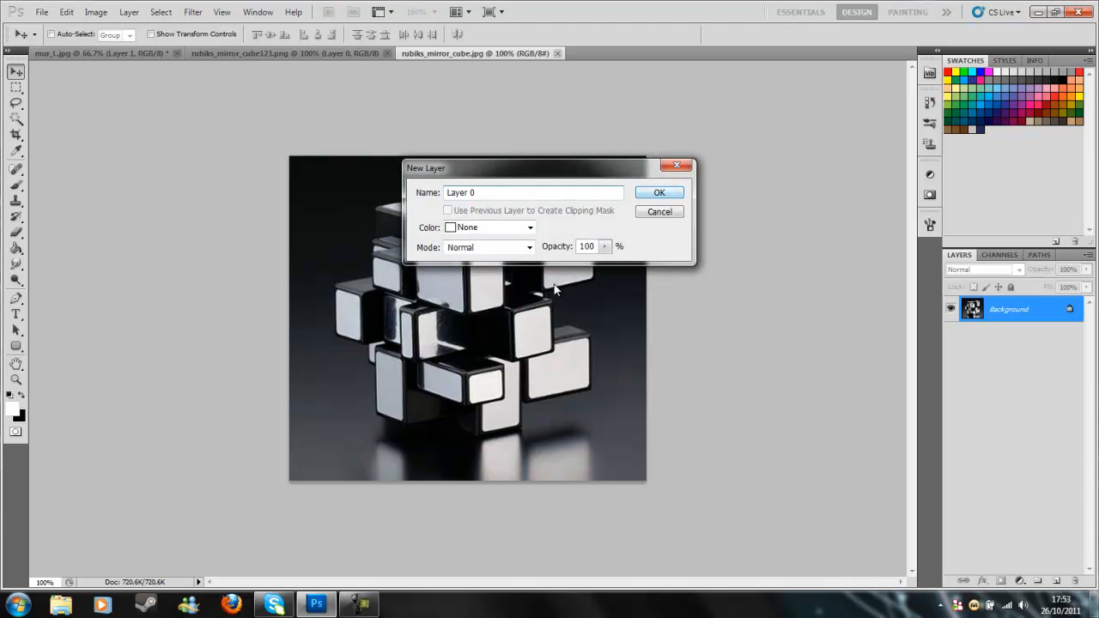
key("Return")
Open the underwater platypus picture from Mes images and convert its locked background into a regular layer.
key("alt+f")
key("ctrl+o")
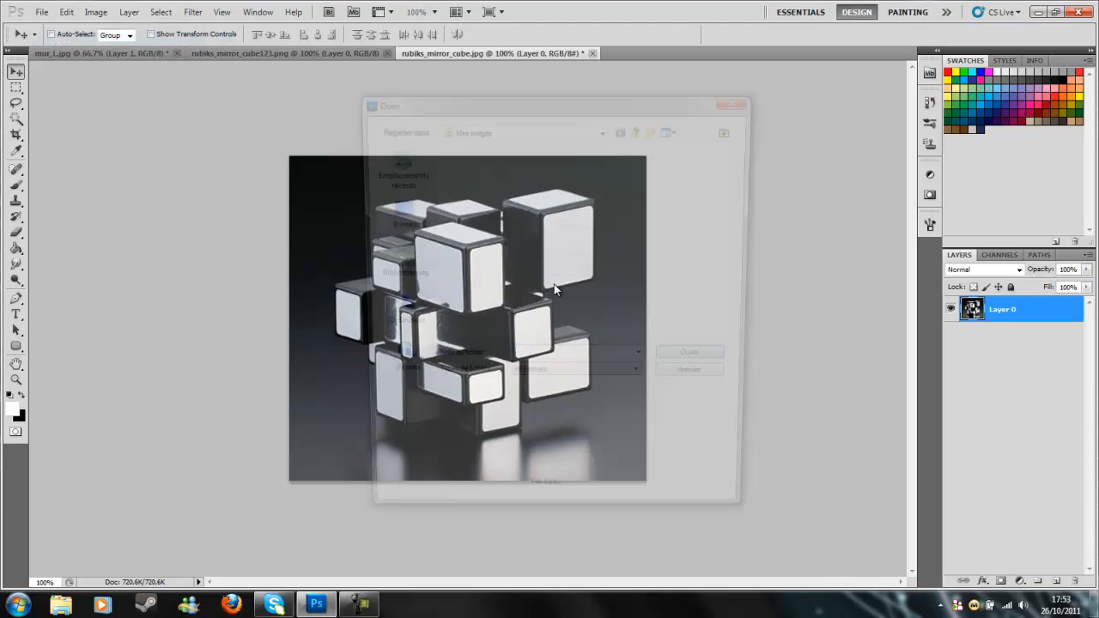
scroll(554, 290, "down", 4)
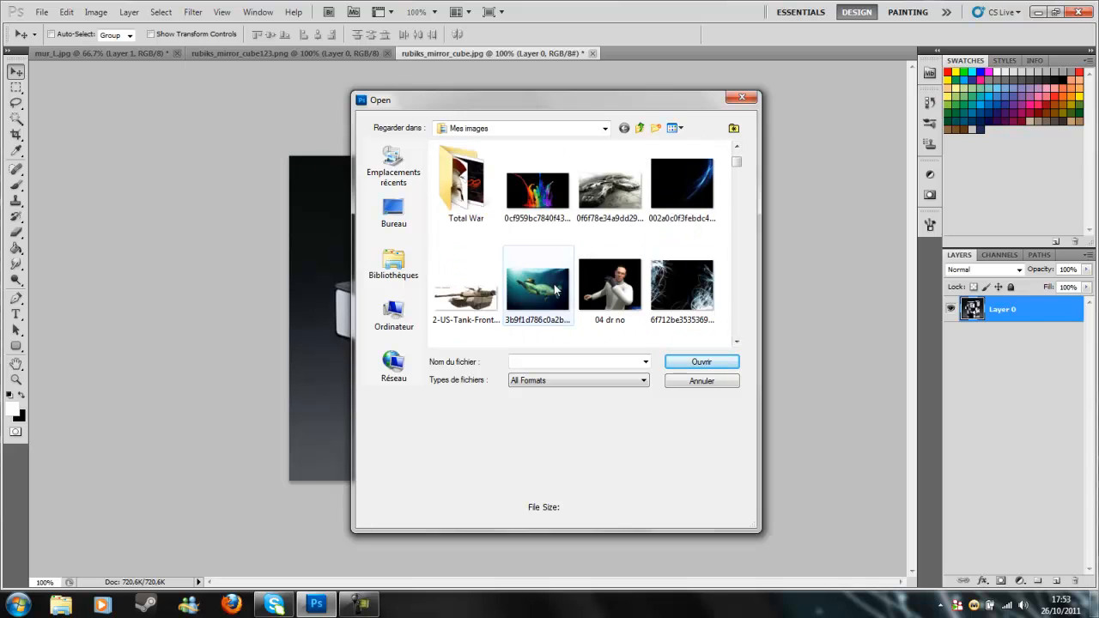
double_click(556, 290)
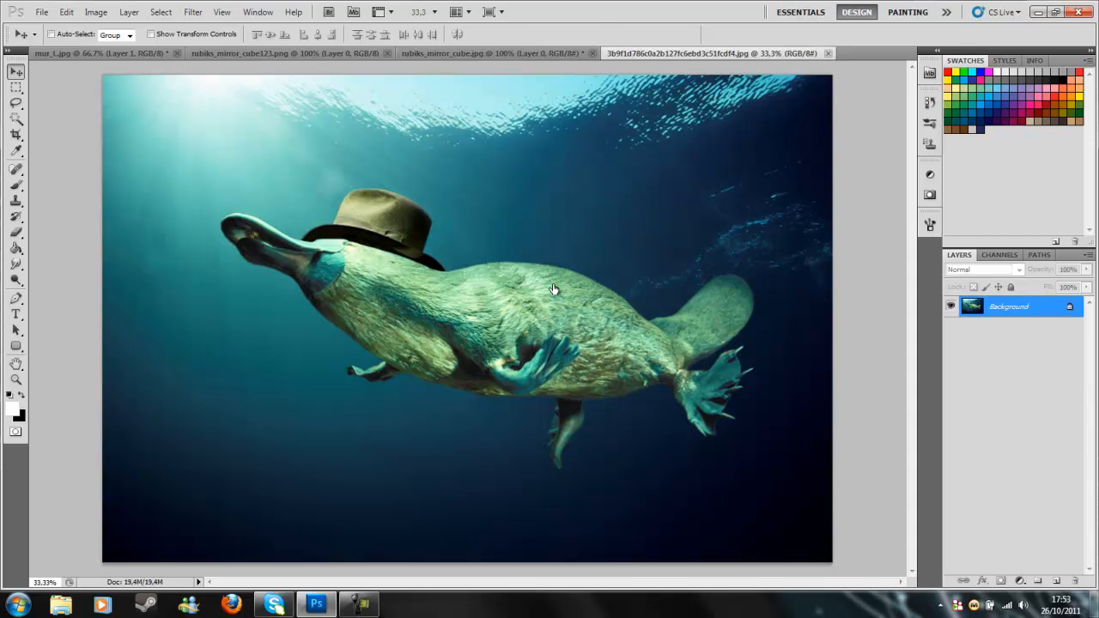
double_click(1009, 307)
key("Return")
Copy the platypus picture into rubiks_mirror_cube.jpg as a new layer and scale it down with Free Transform until it is smaller than the canvas.
mouse_move(554, 288)
left_mouse_down()
mouse_move(604, 154)
mouse_move(493, 53)
mouse_move(554, 287)
mouse_move(344, 361)
mouse_move(300, 395)
mouse_move(447, 355)
left_mouse_up()
left_click_drag(554, 287, 513, 320)
key("ctrl+t")
left_click_drag(554, 287, 233, 238)
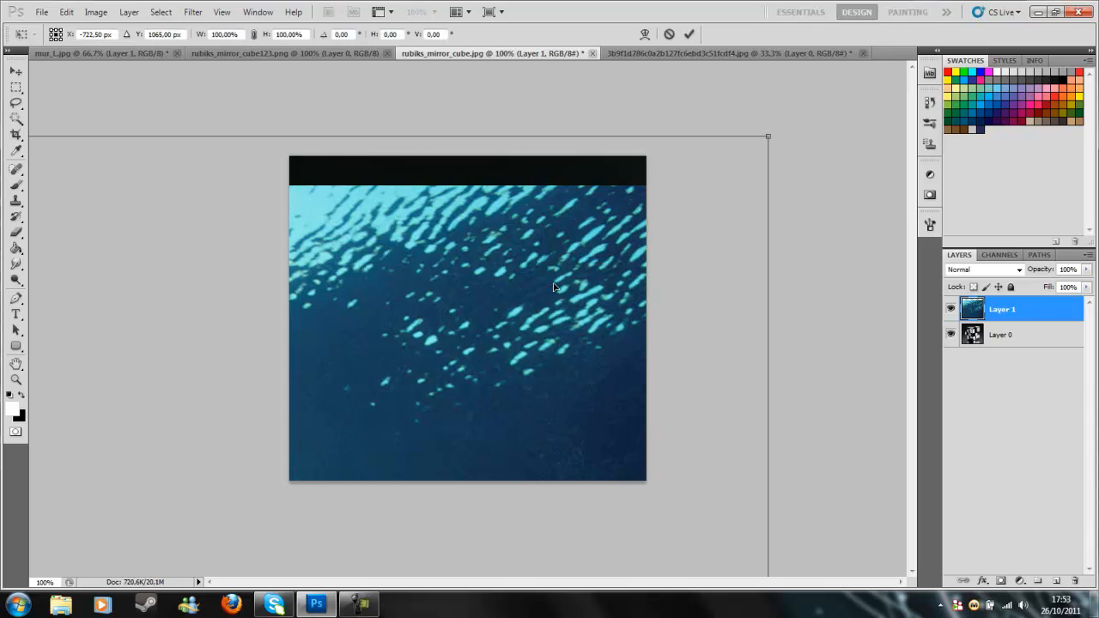
left_click_drag(768, 136, 592, 224)
left_click_drag(554, 288, 607, 248)
left_click_drag(646, 185, 675, 157)
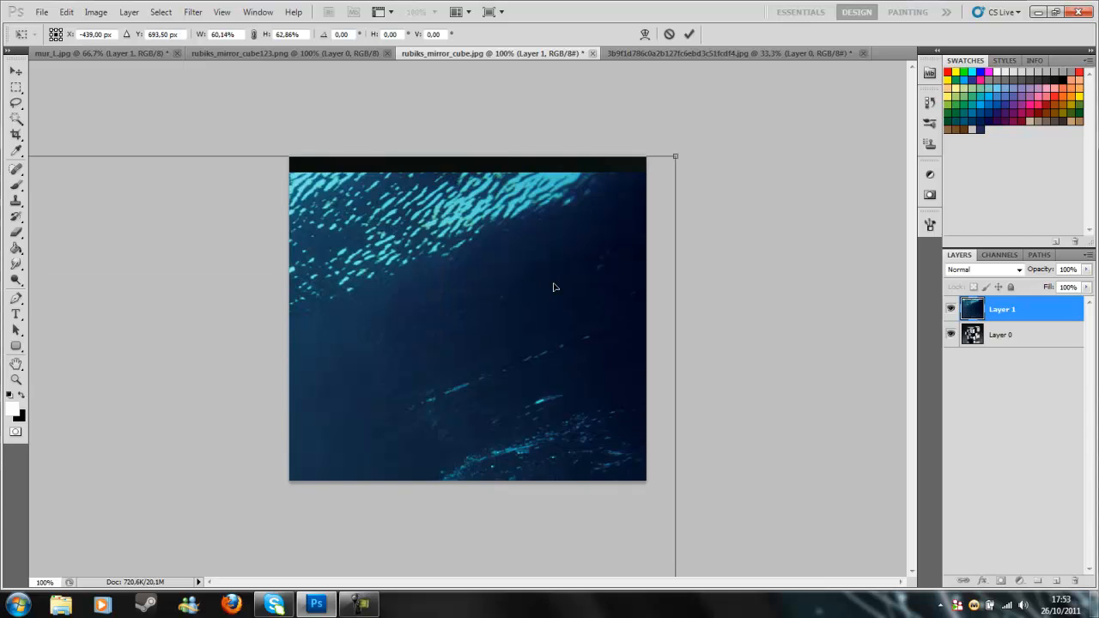
left_click_drag(554, 287, 555, 284)
left_click_drag(686, 149, 290, 326)
Distort the platypus layer corner by corner until it covers the left face of the front upper cube, and apply the transform.
left_click_drag(142, 324, 414, 236)
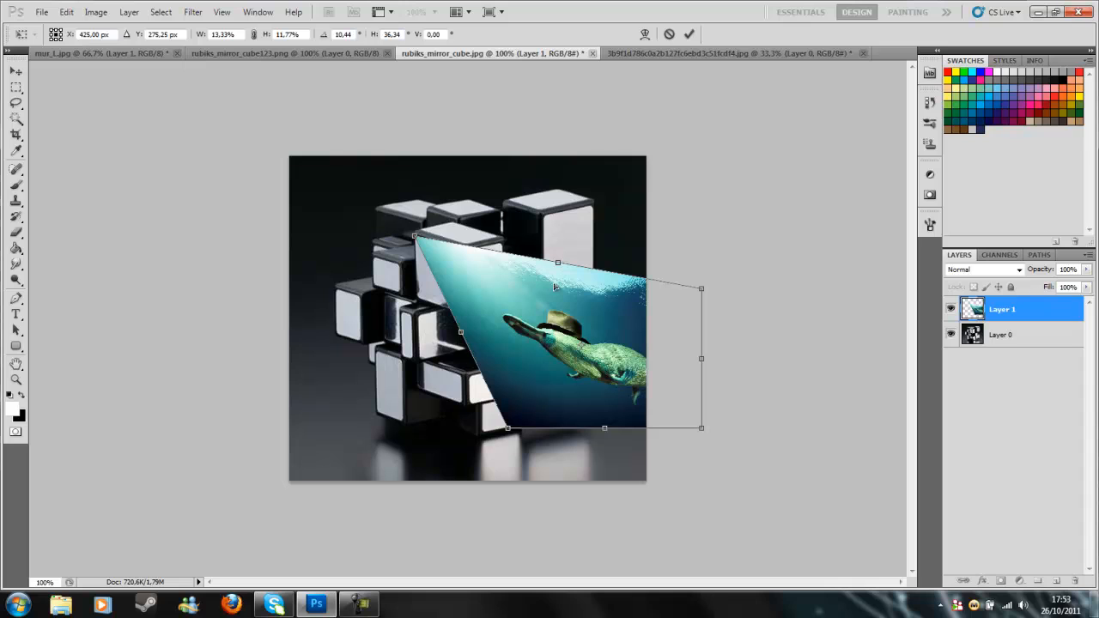
left_click_drag(508, 428, 418, 297)
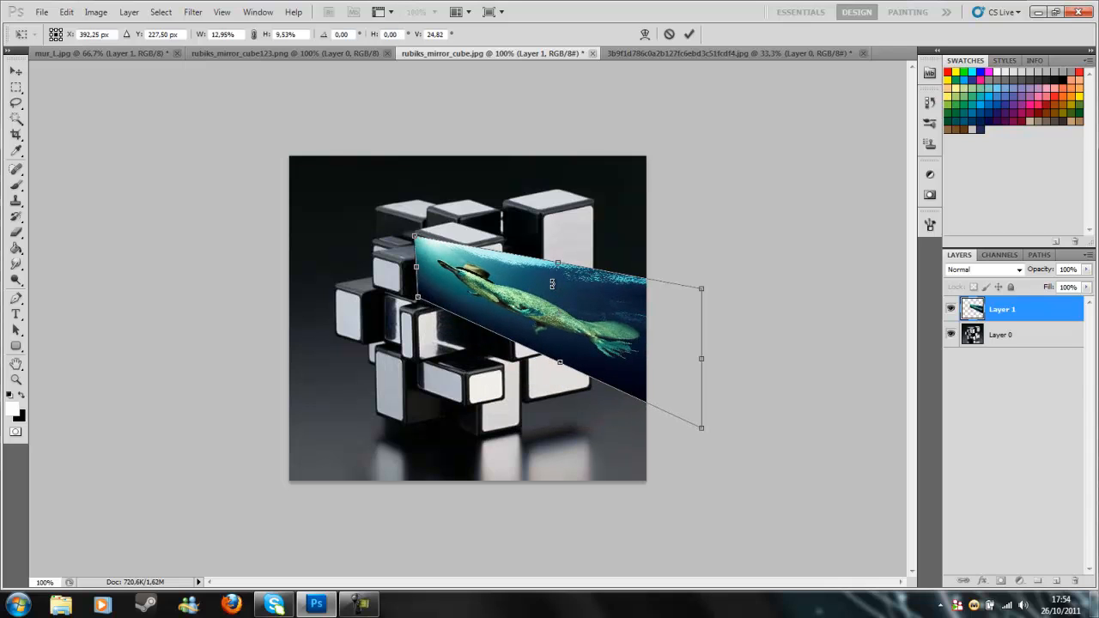
left_click_drag(702, 288, 466, 248)
left_click_drag(702, 428, 464, 313)
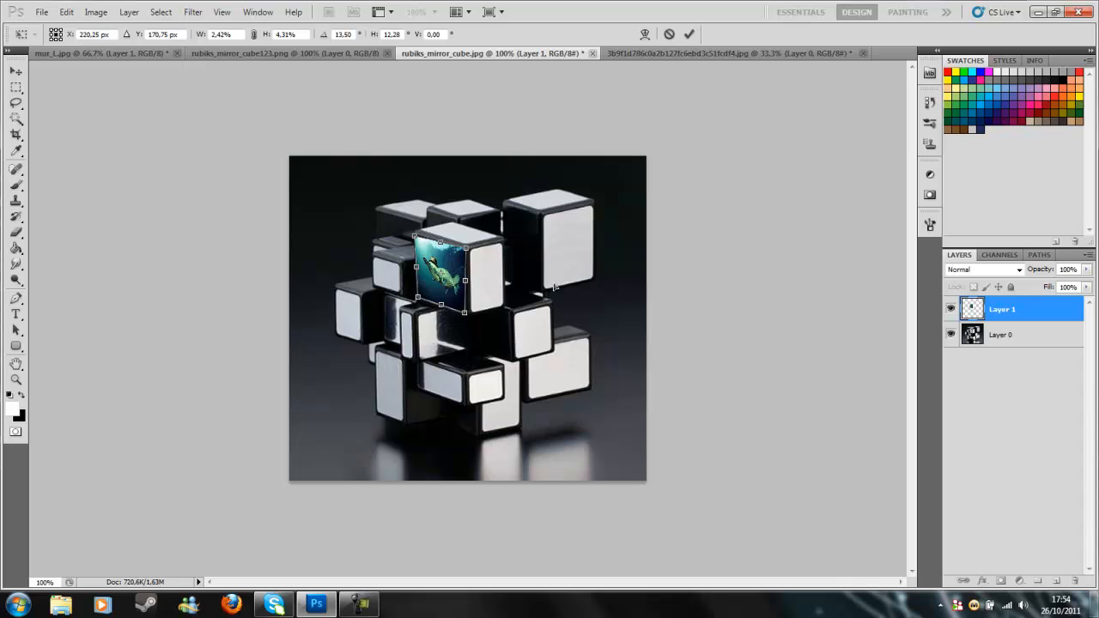
left_click_drag(555, 287, 555, 287)
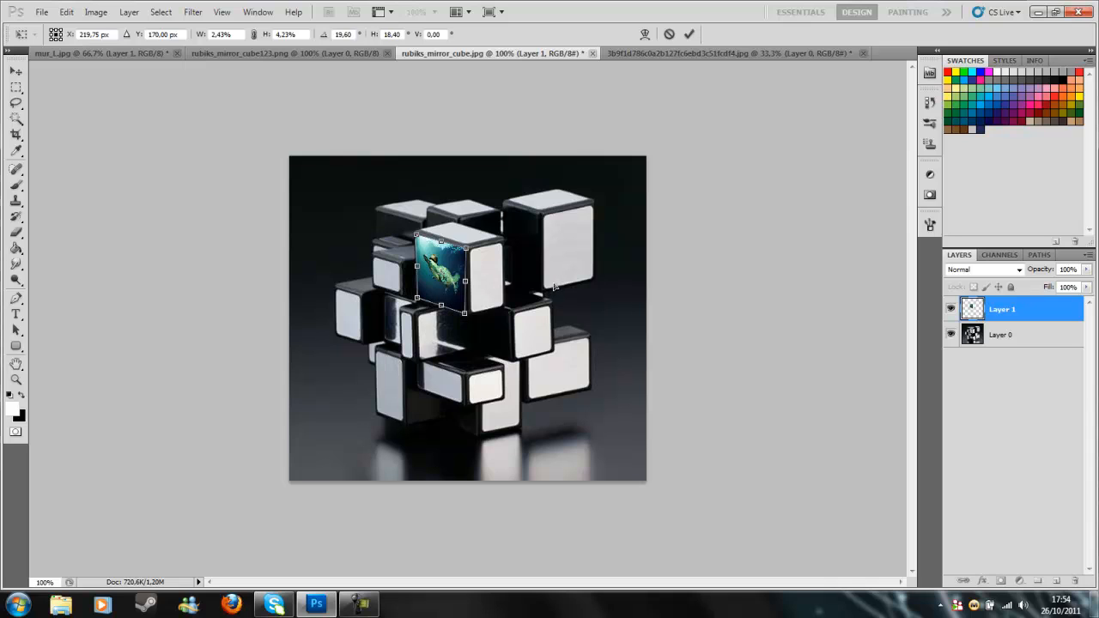
key("ctrl+z")
key("Return")
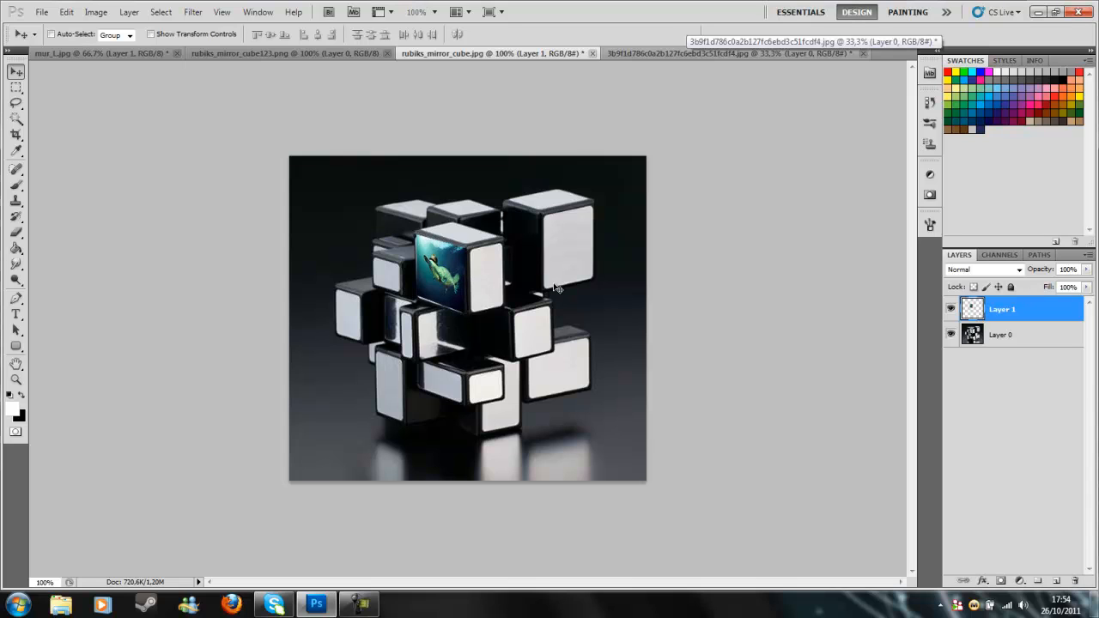
Refine the platypus layer's fit by moving its lower-left corner slightly down and outward with Free Transform, and apply it.
key("ctrl+t")
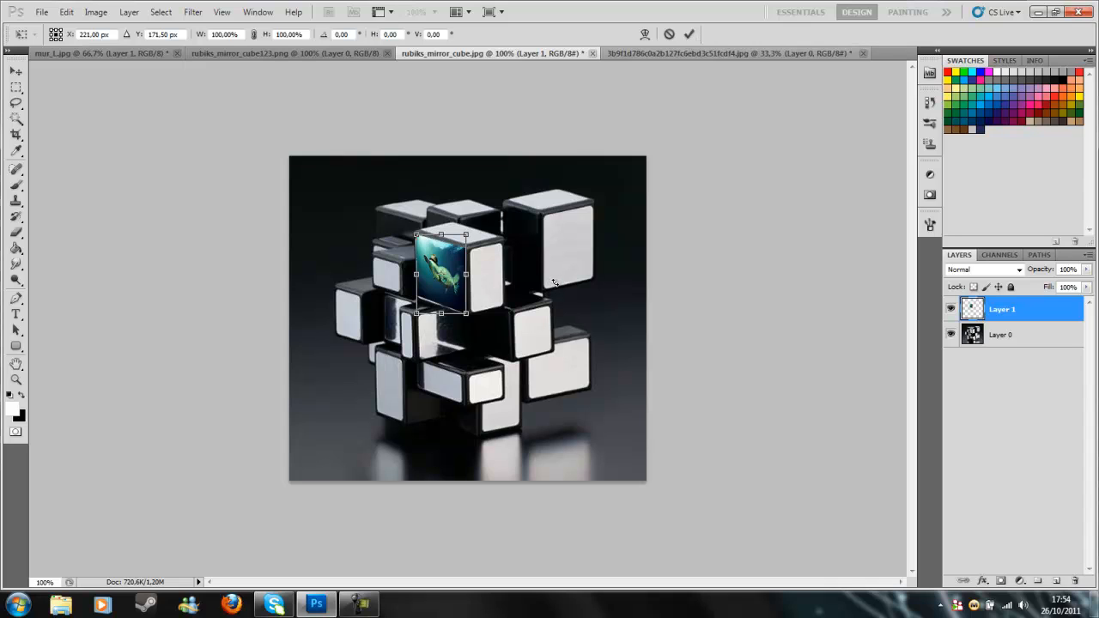
left_click_drag(417, 313, 415, 319)
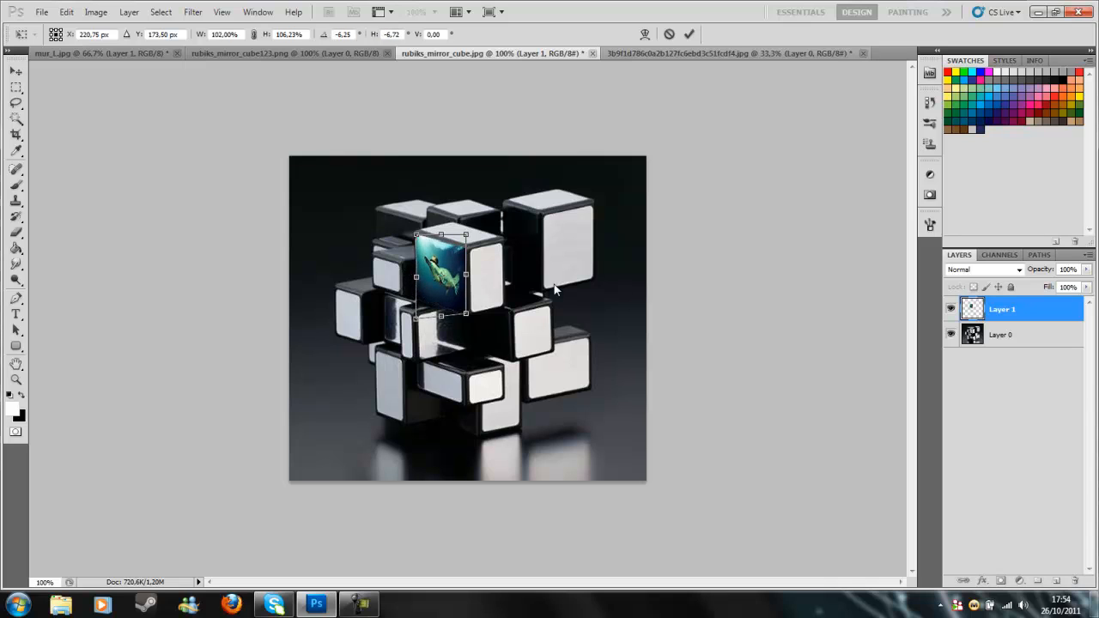
key("Return")
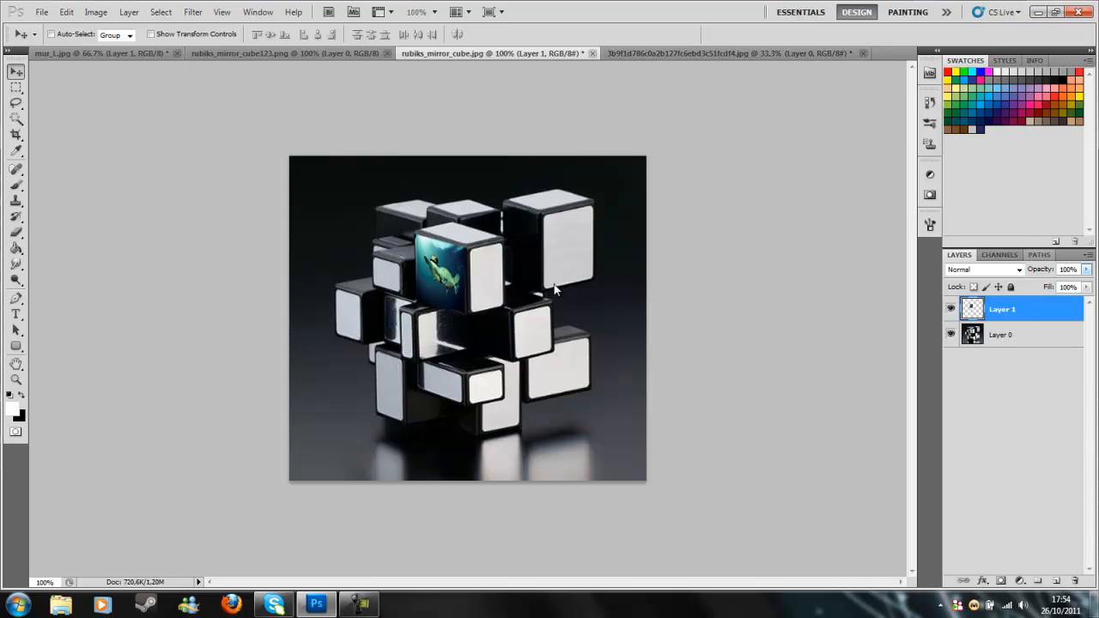
Try blending modes such as Screen and Linear Dodge (Add) on the platypus layer and set it to Overlay.
left_click(985, 270)
left_click(985, 106)
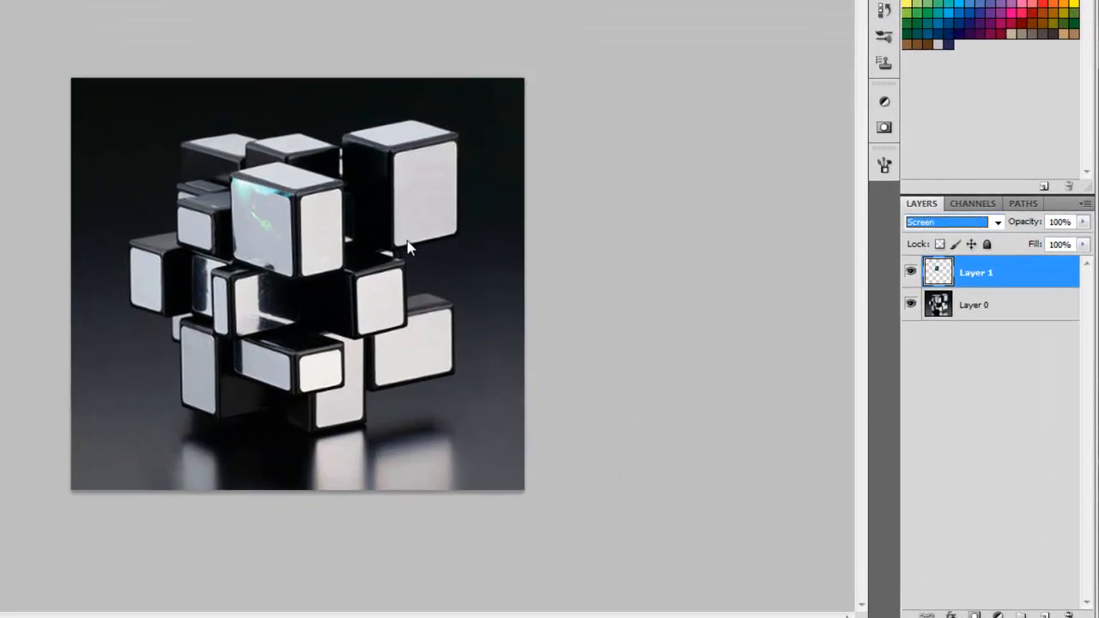
key("Down")
key("Down")
key("Down")
key("Down")
key("Down")
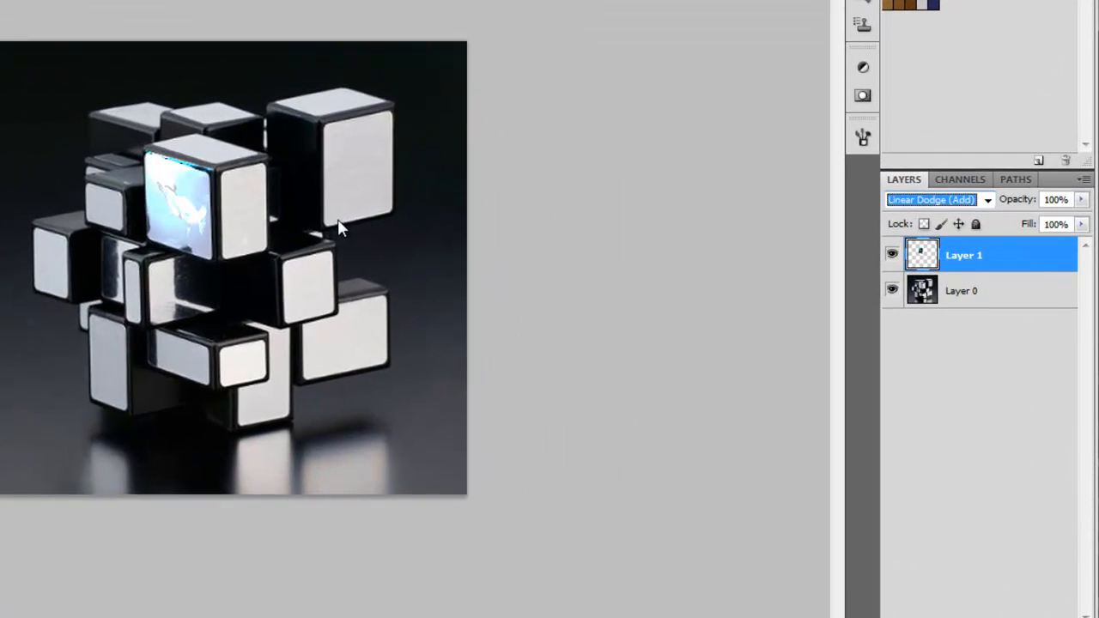
key("Down")
key("Up")
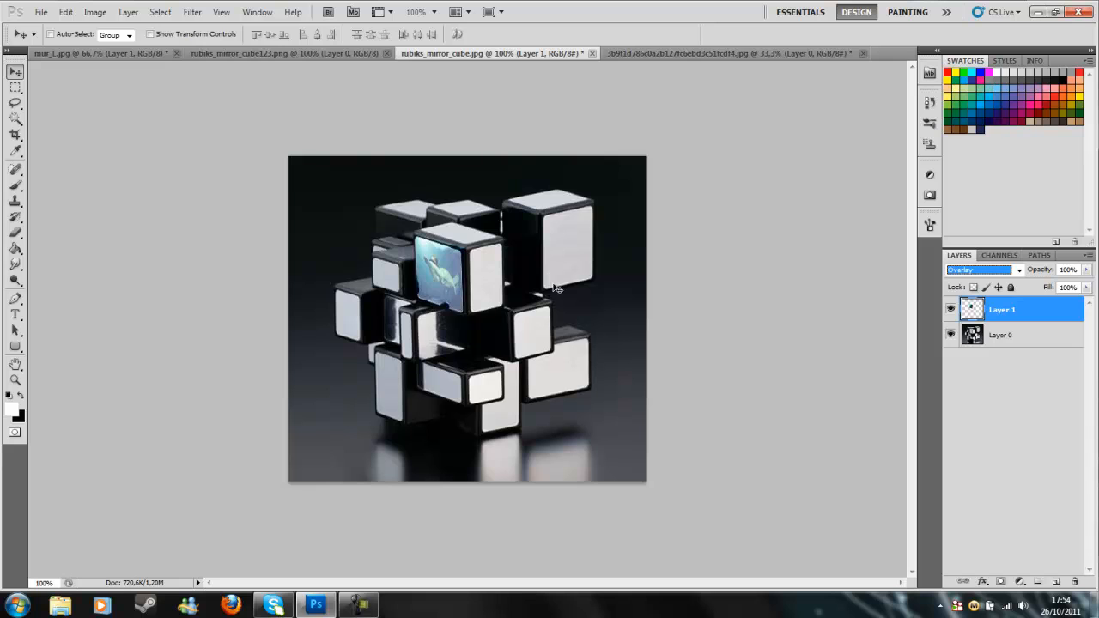
Close rubiks_mirror_cube.jpg and the platypus picture without saving their changes.
key("ctrl+w")
key("n")
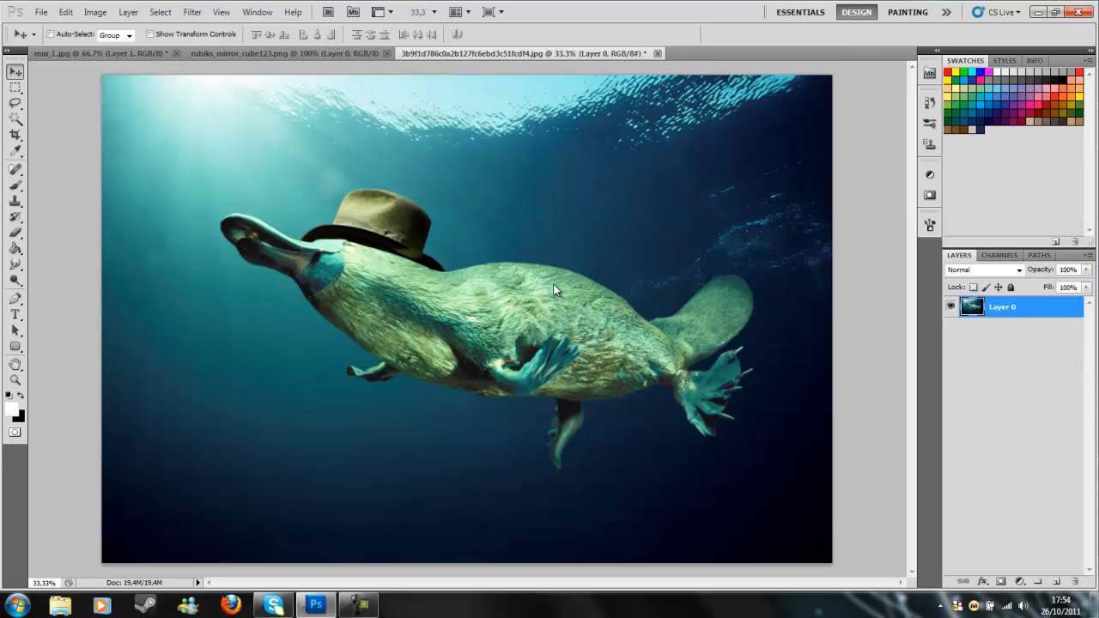
key("ctrl+w")
key("n")
Browse the Mes images folder for another picture to open.
key("alt+f")
key("Down")
key("Return")
scroll(554, 292, "down", 2)
scroll(554, 292, "down", 8)
scroll(554, 292, "down", 8)
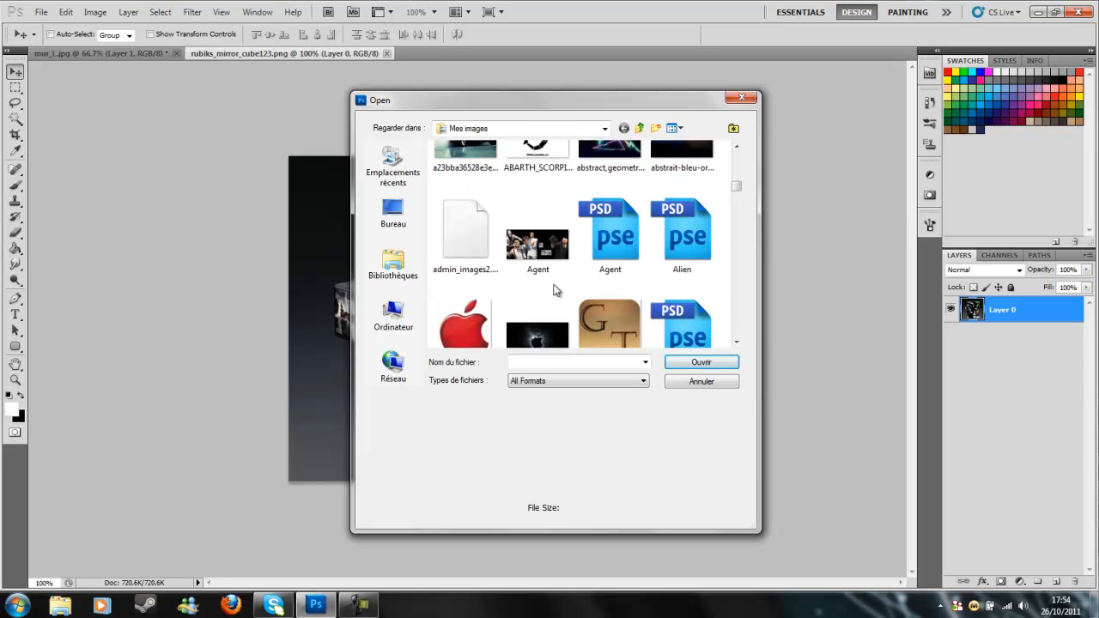
scroll(554, 292, "down", 8)
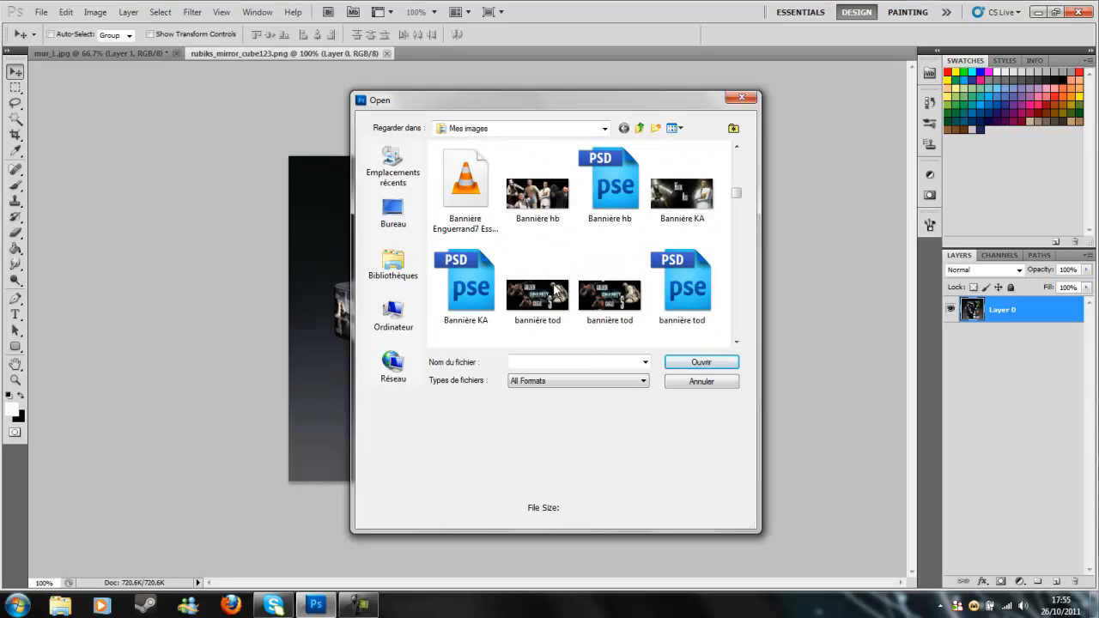
scroll(554, 292, "down", 8)
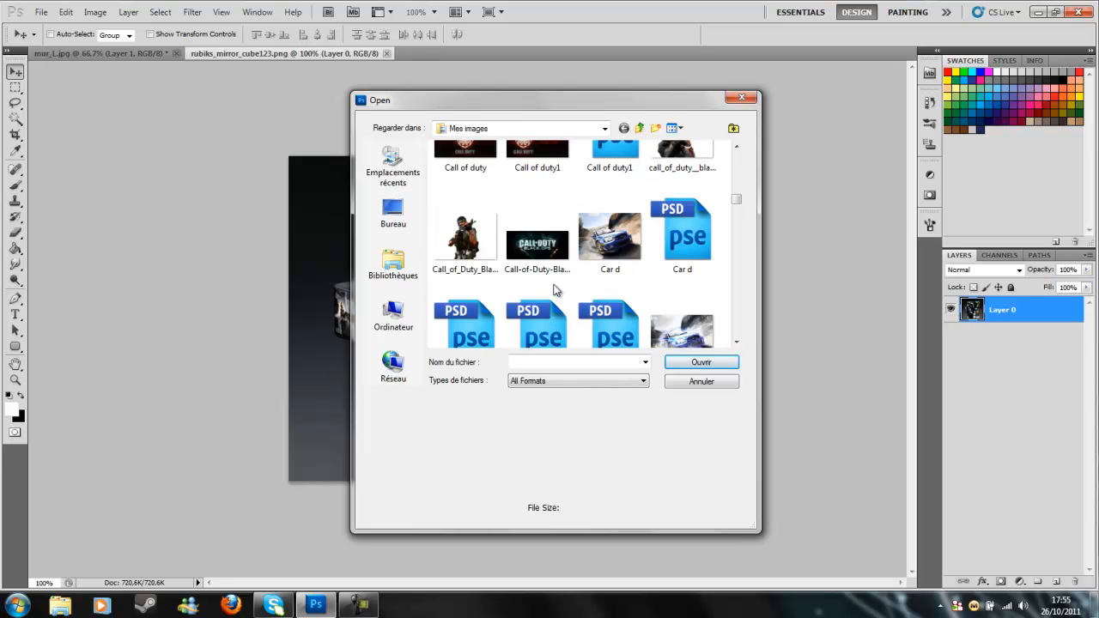
scroll(554, 292, "down", 8)
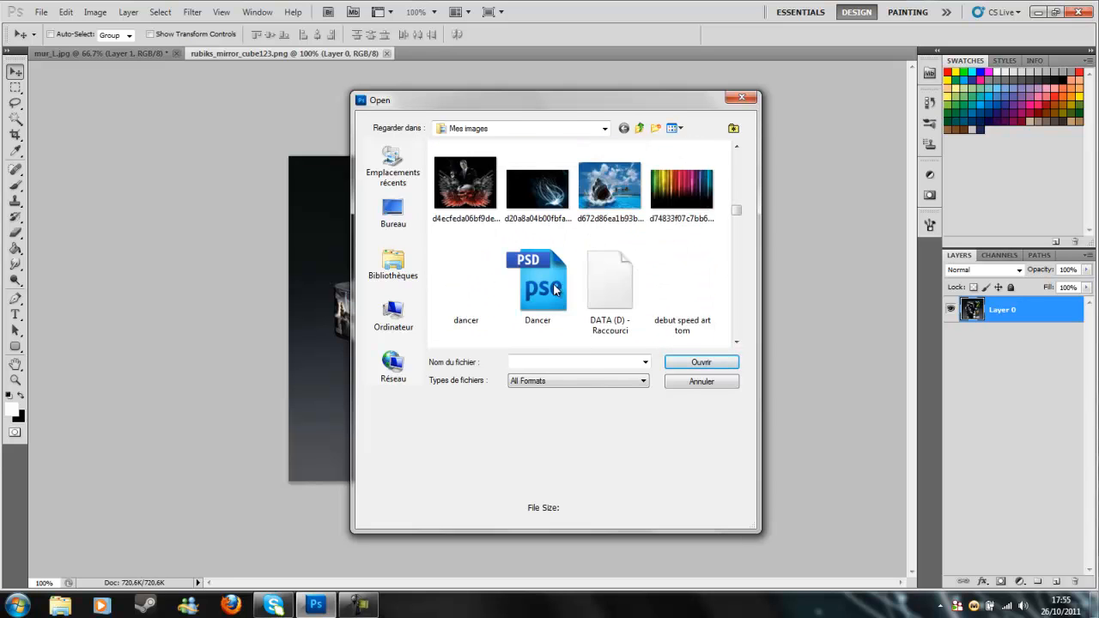
scroll(554, 290, "down", 4)
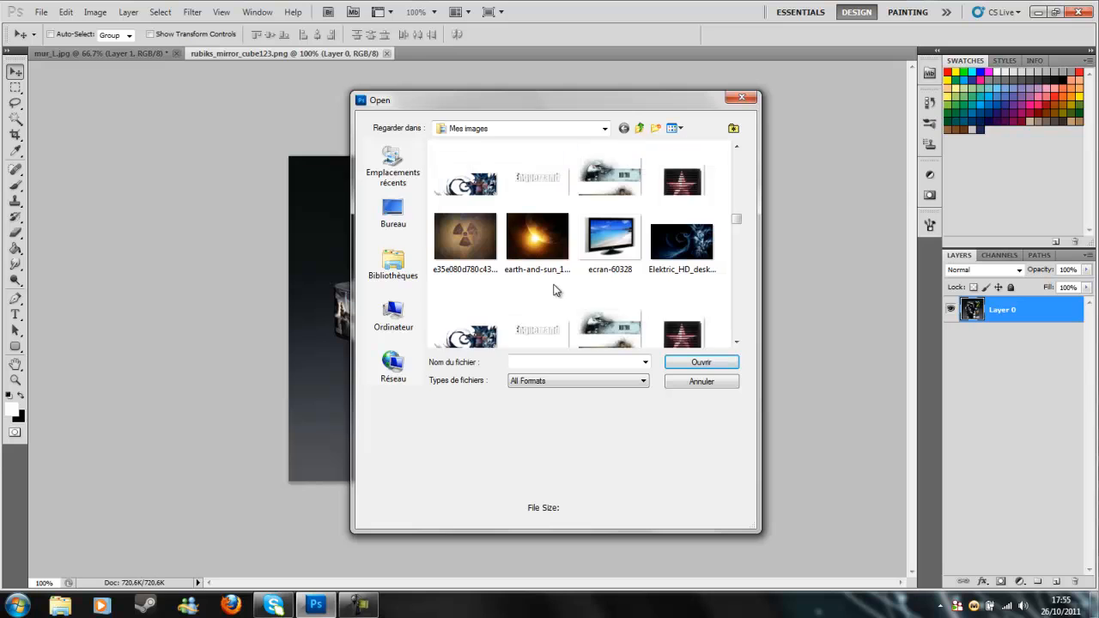
scroll(554, 290, "down", 10)
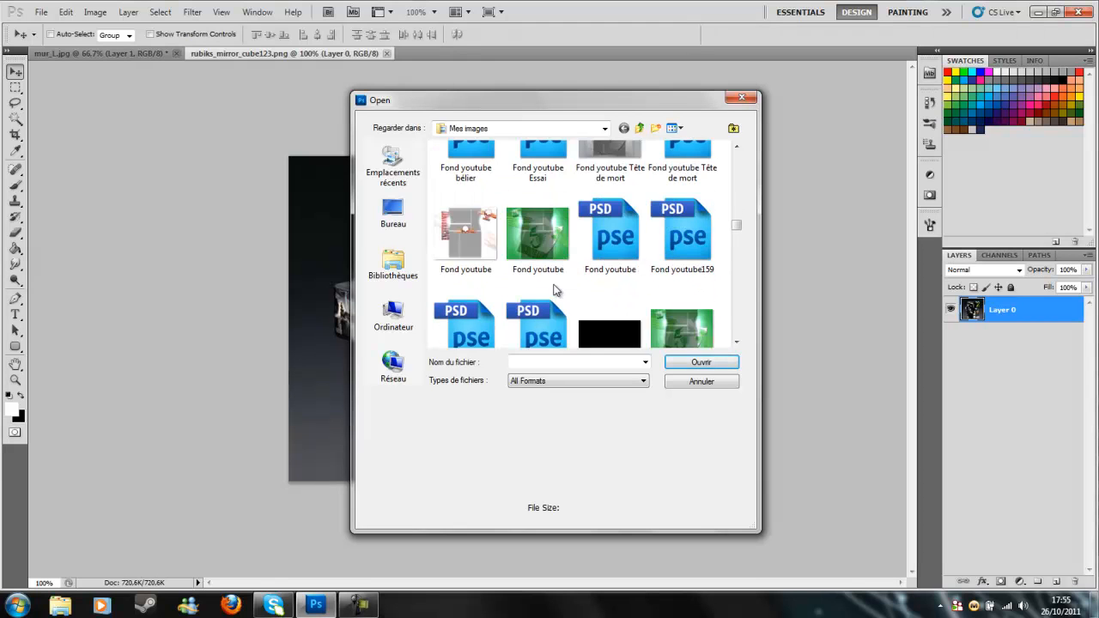
scroll(554, 292, "down", 3)
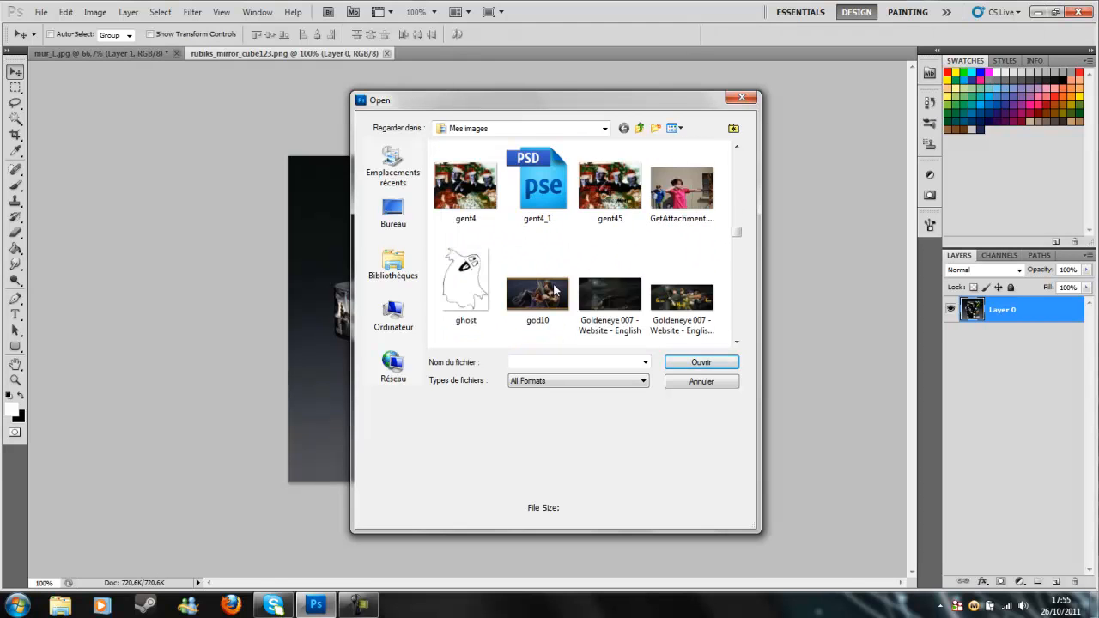
scroll(554, 291, "down", 8)
scroll(554, 291, "down", 2)
scroll(554, 292, "down", 4)
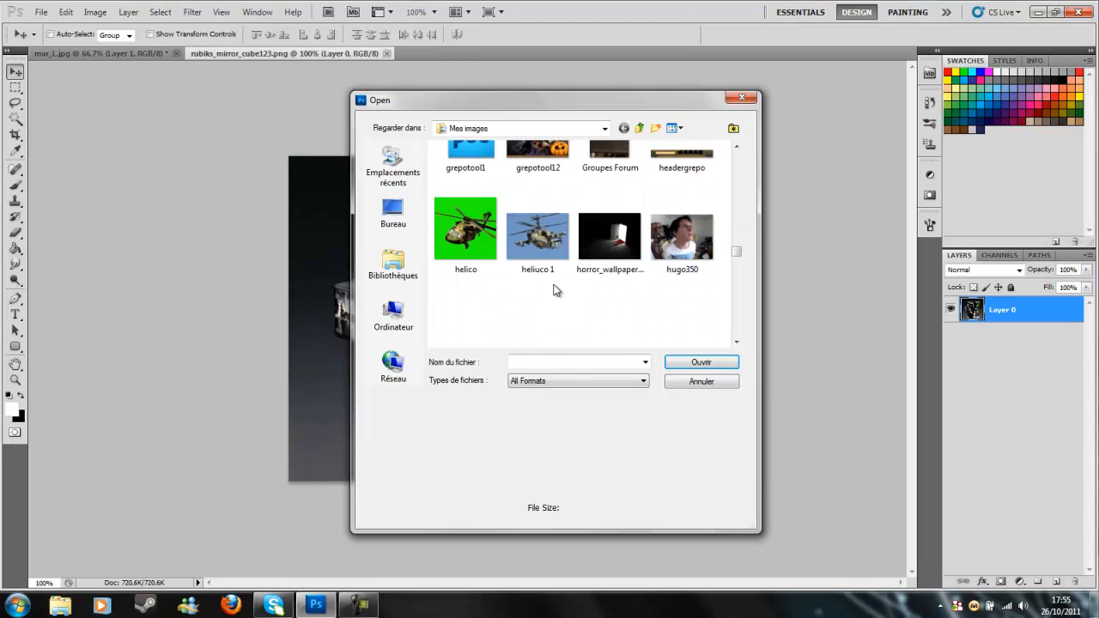
scroll(554, 290, "down", 3)
scroll(554, 290, "down", 8)
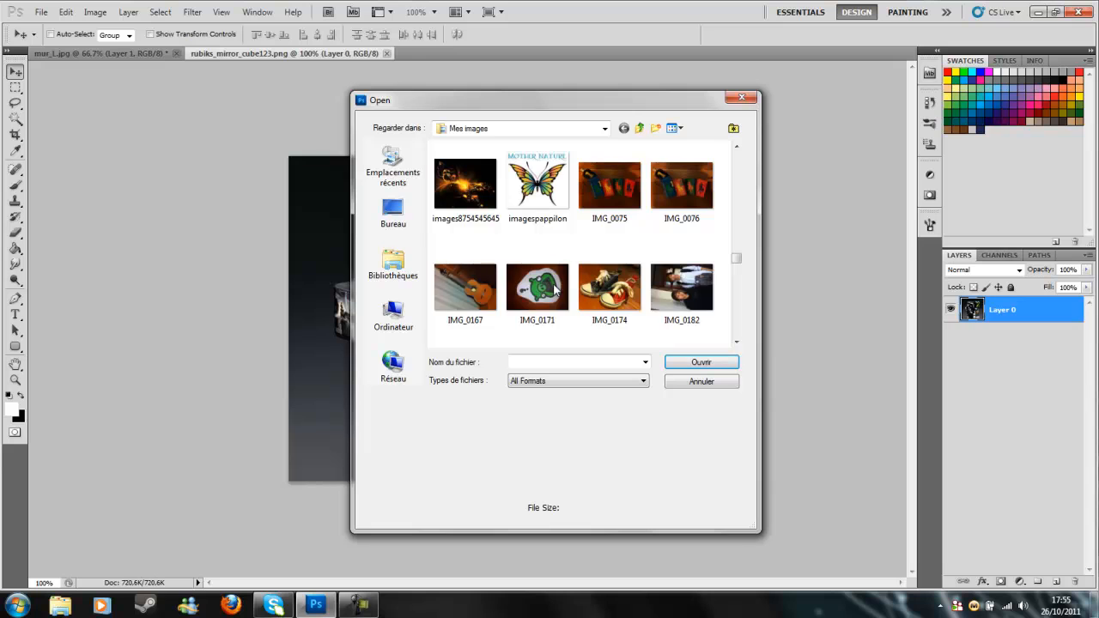
scroll(554, 291, "down", 6)
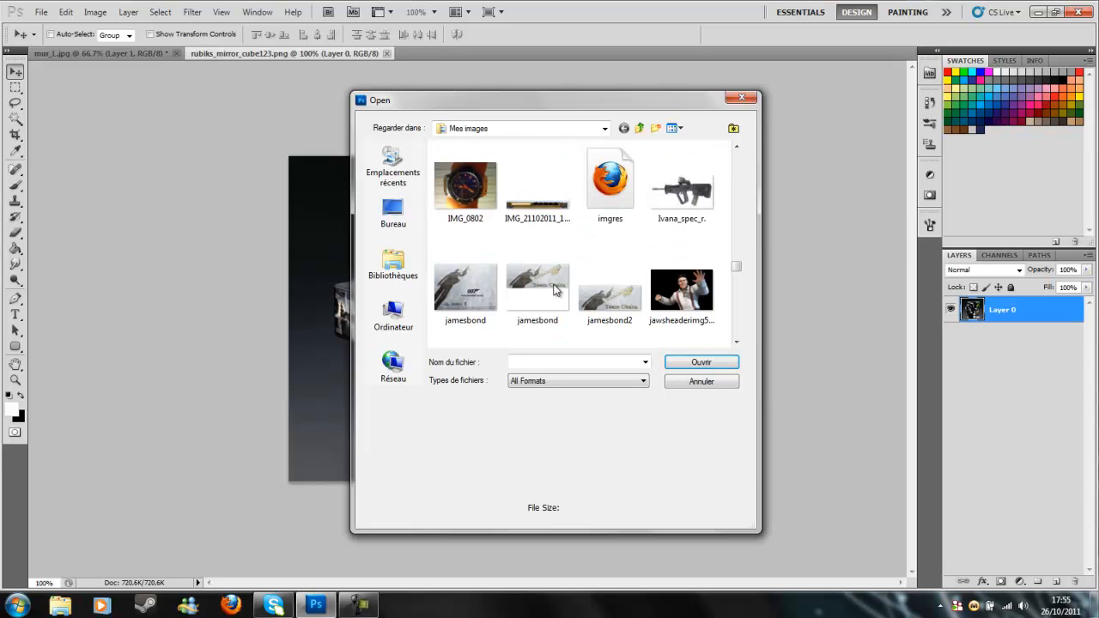
scroll(554, 290, "down", 8)
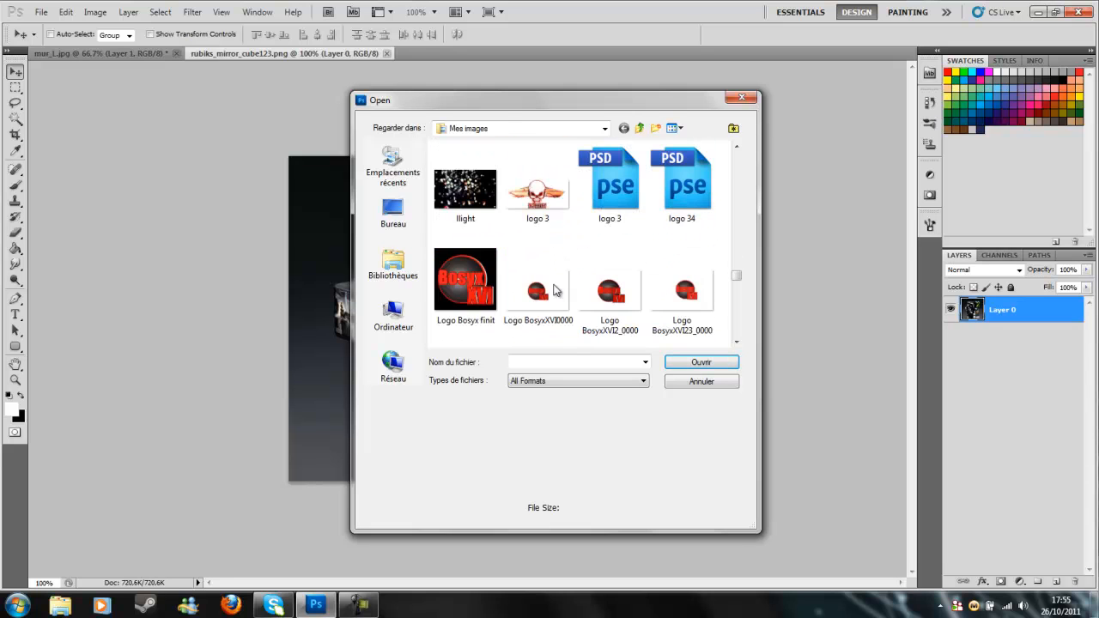
scroll(554, 290, "down", 8)
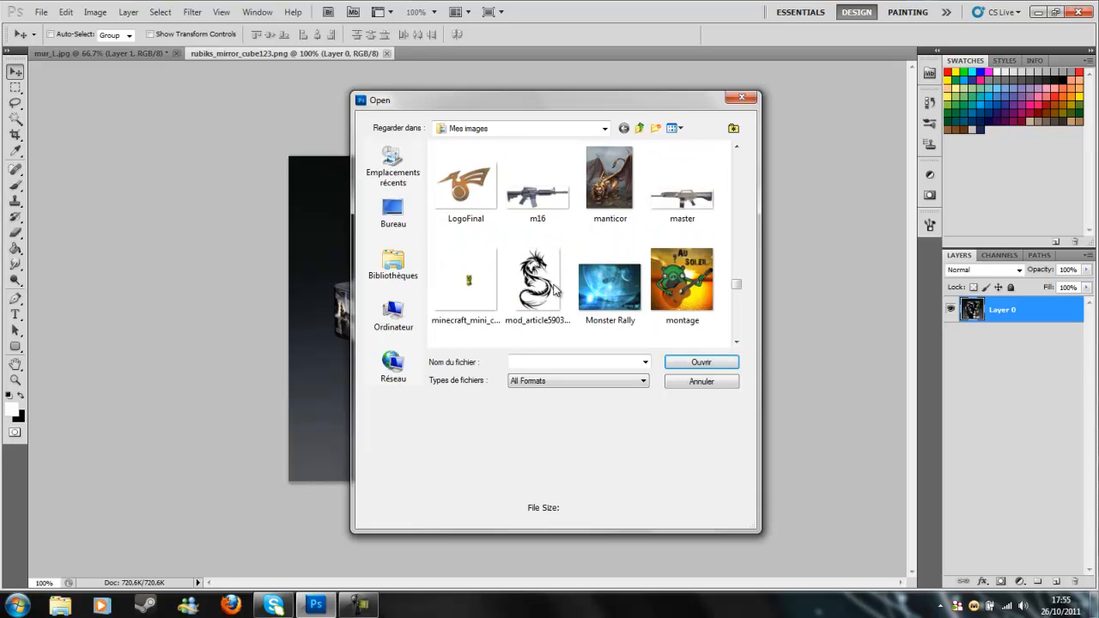
scroll(554, 290, "down", 8)
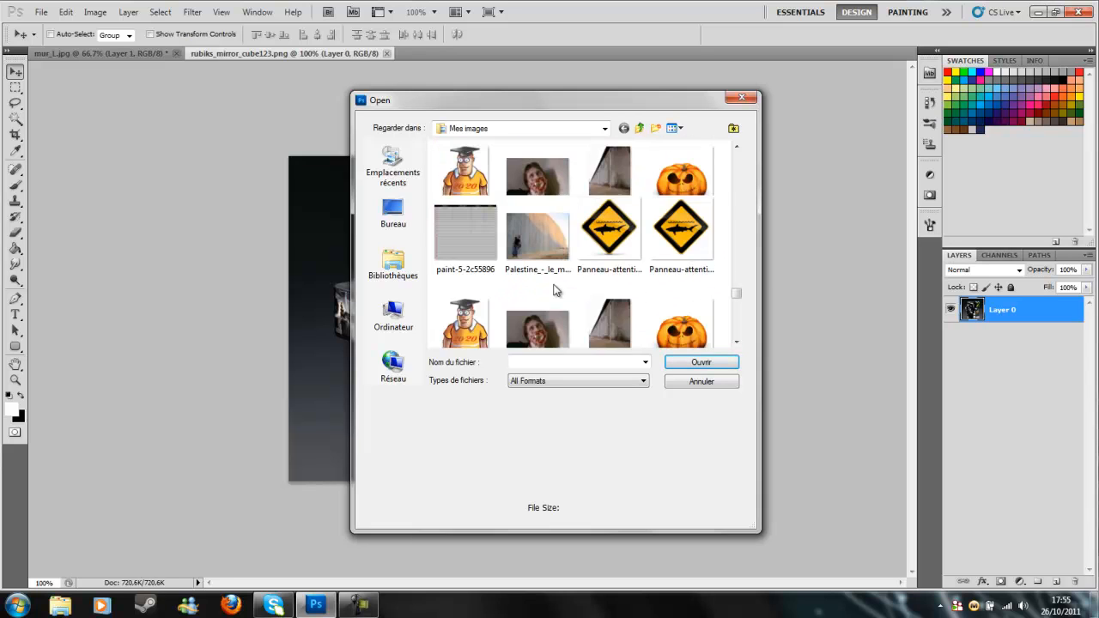
scroll(554, 290, "down", 8)
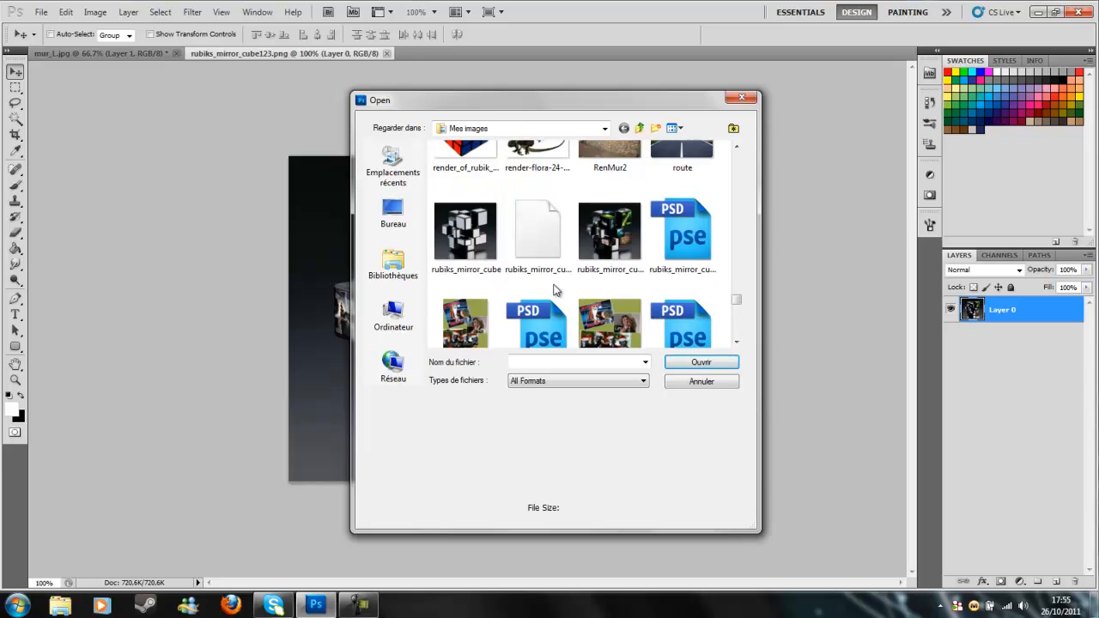
scroll(554, 290, "down", 8)
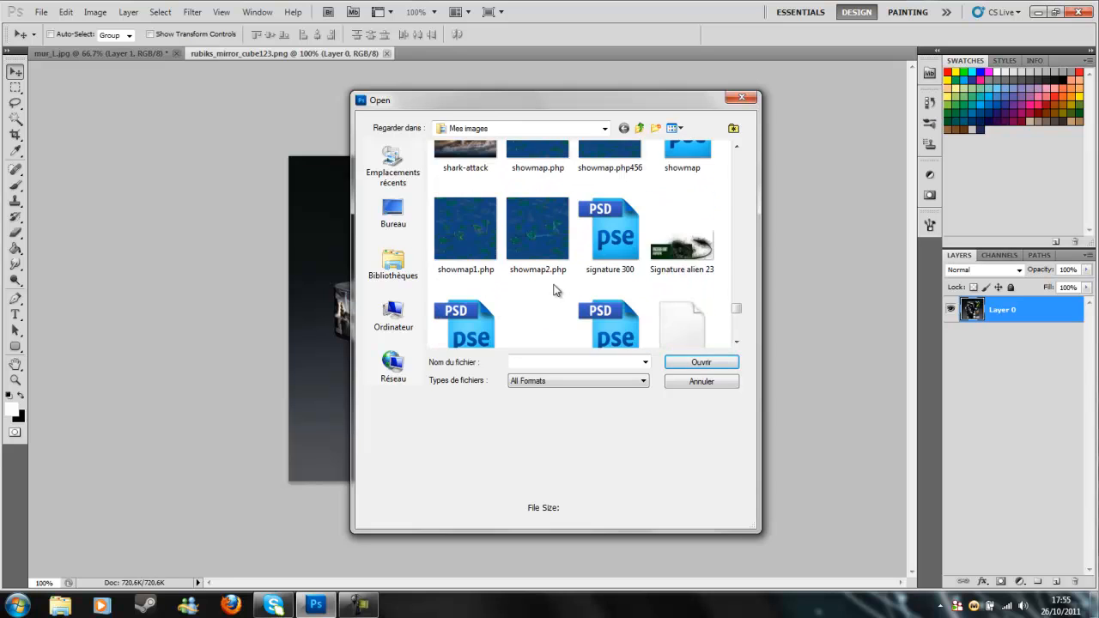
scroll(554, 290, "down", 8)
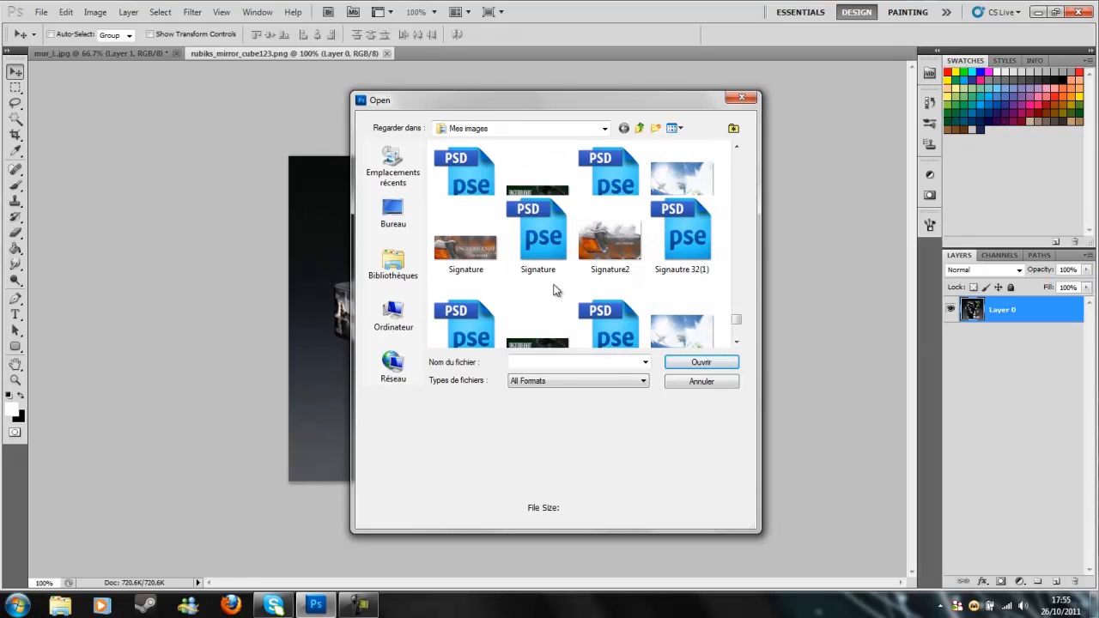
scroll(556, 290, "down", 3)
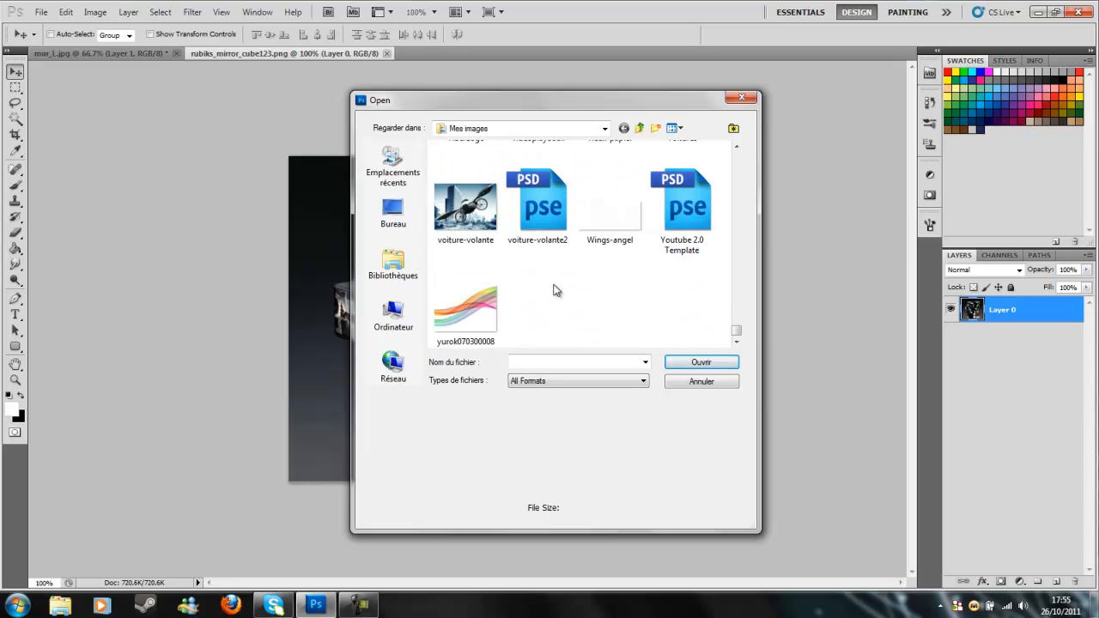
key("Left")
key("Left")
scroll(554, 290, "up", 5)
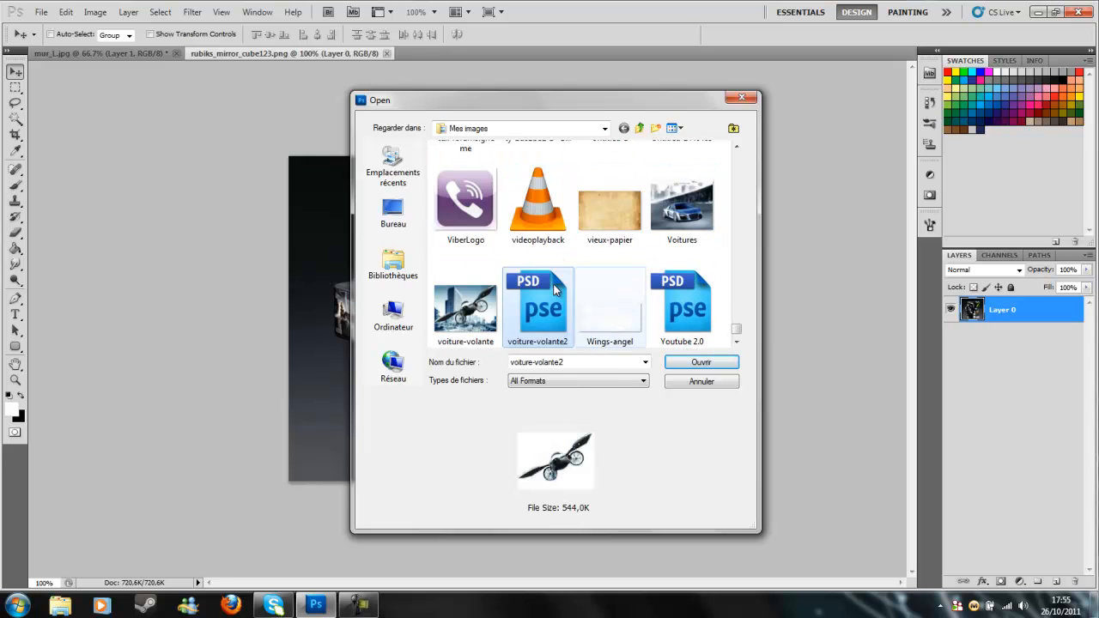
scroll(554, 291, "up", 5)
key("Up")
key("Up")
key("Up")
key("Left")
scroll(554, 291, "up", 5)
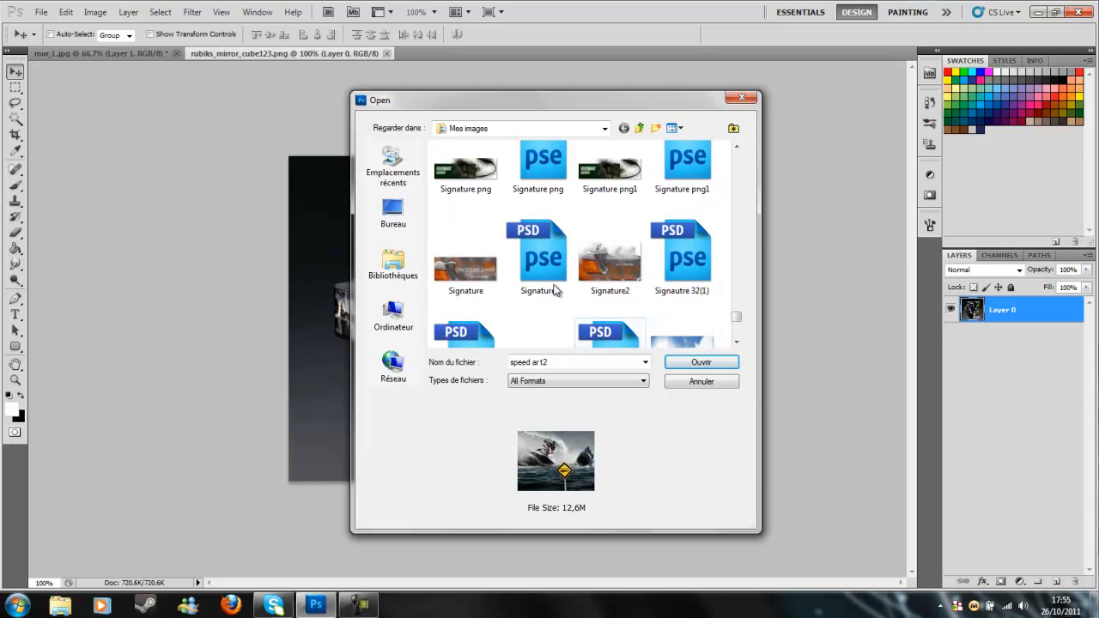
scroll(554, 290, "up", 6)
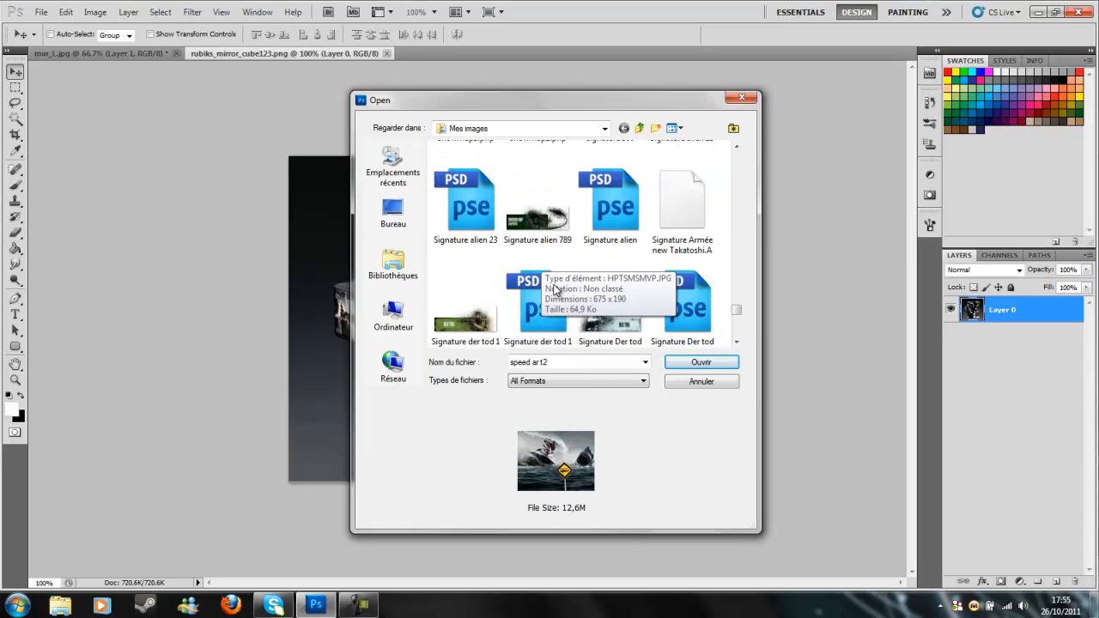
scroll(554, 291, "up", 8)
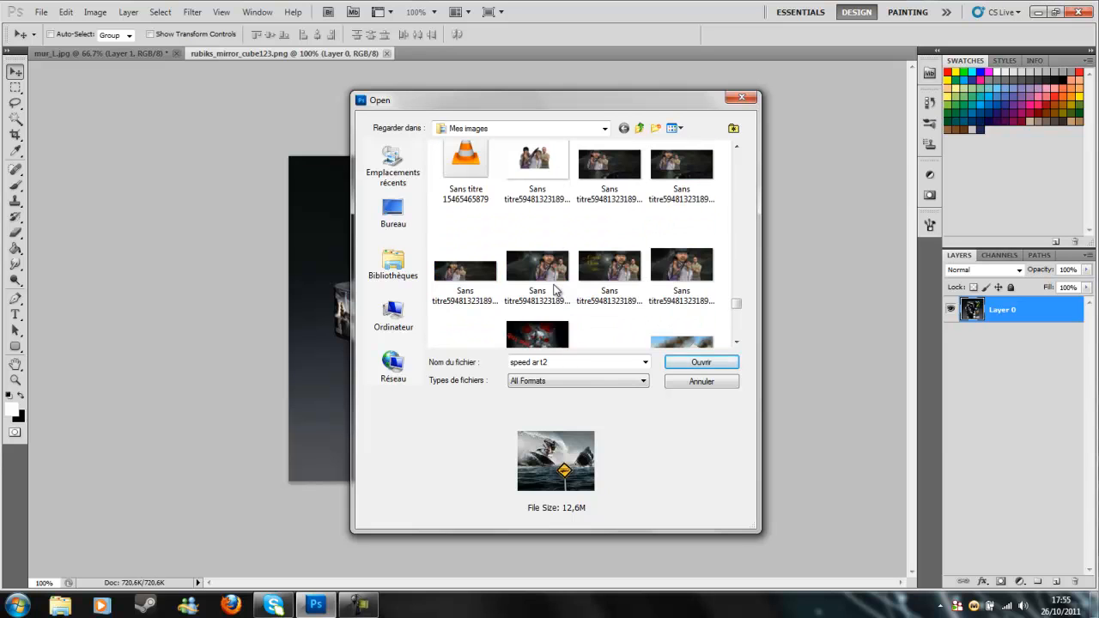
scroll(554, 290, "up", 8)
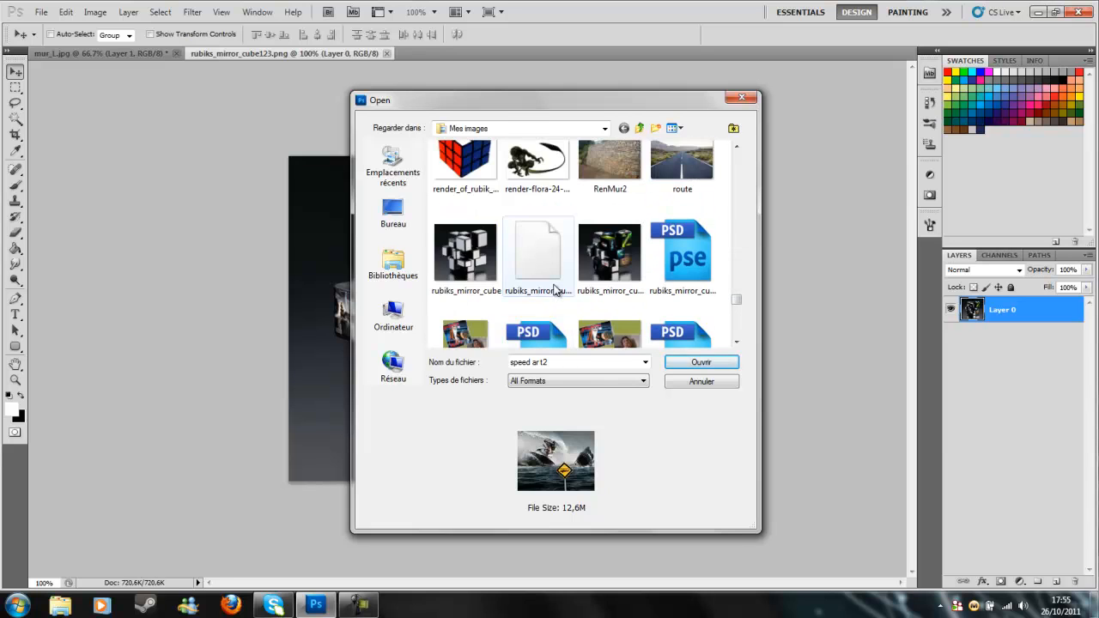
scroll(554, 290, "up", 8)
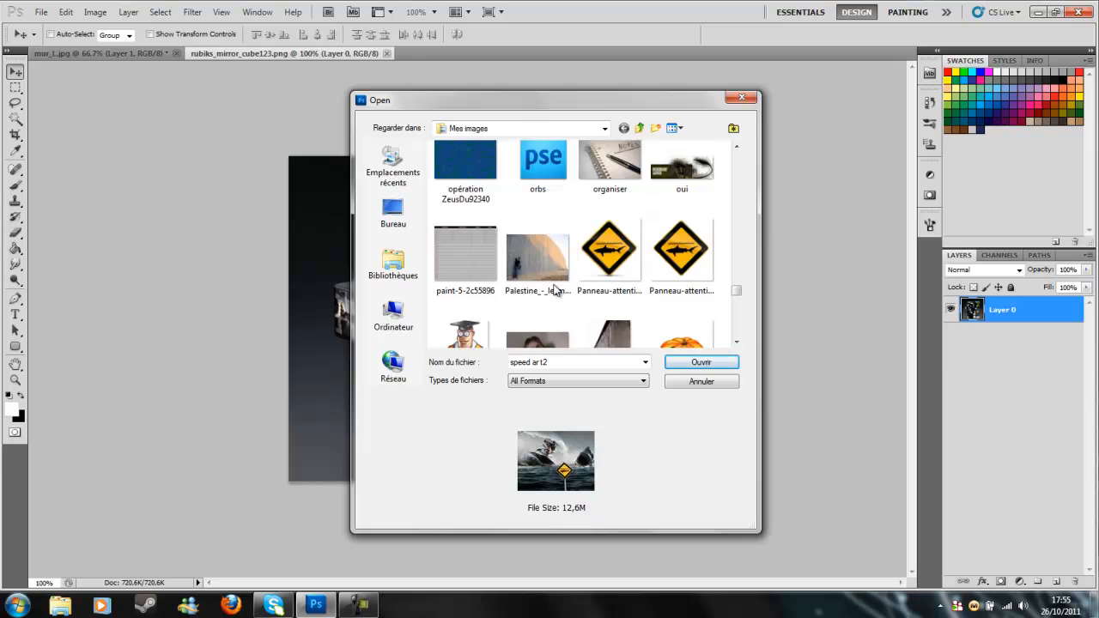
Look back through the picture files in Mes images, from the N names up to the G names, for a suitable composition.
key("n")
scroll(554, 290, "up", 3)
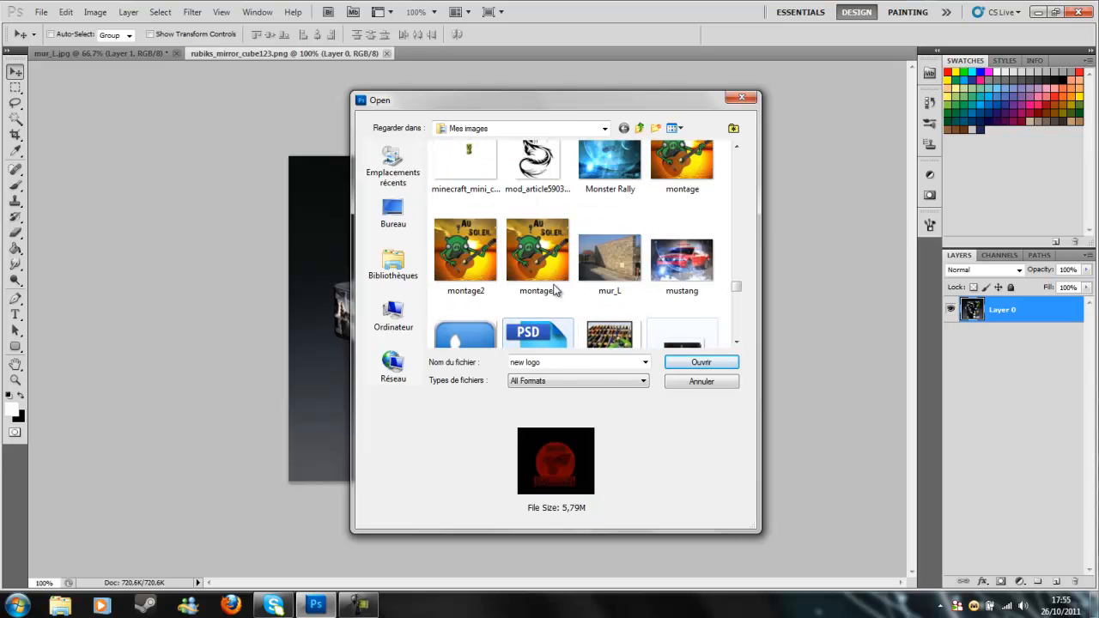
scroll(554, 290, "up", 4)
left_click(554, 291)
key("Right")
key("Right")
key("Up")
key("Left")
key("Left")
scroll(554, 290, "up", 2)
key("Up")
key("Up")
key("Up")
key("Right")
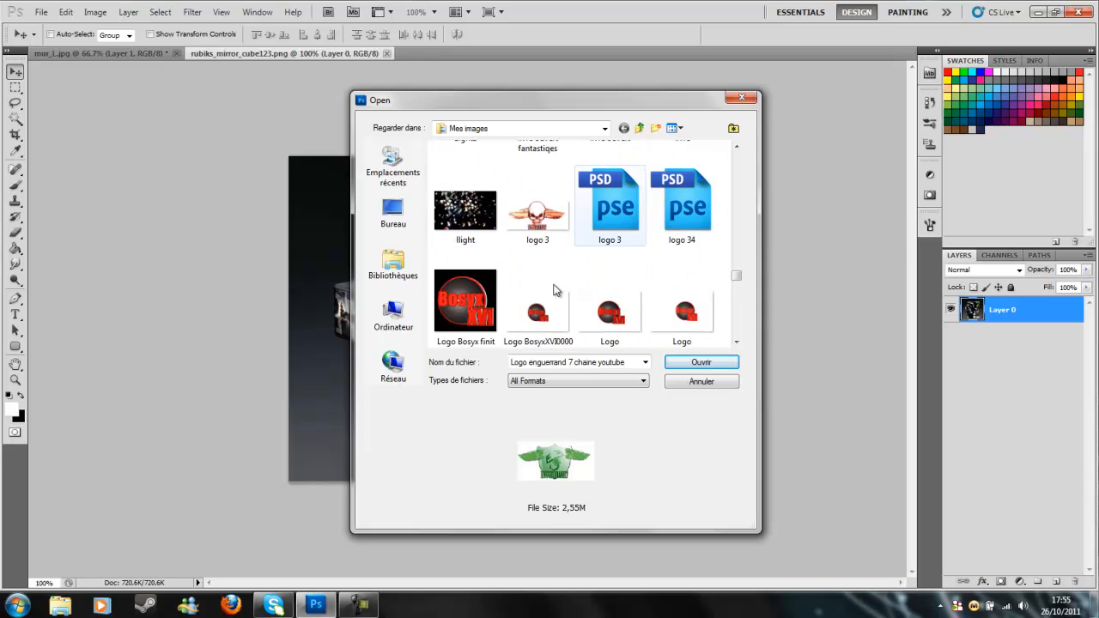
key("Right")
scroll(554, 291, "up", 4)
key("Up")
key("Up")
key("Up")
key("Left")
key("Right")
scroll(554, 289, "up", 3)
key("l")
scroll(555, 290, "up", 5)
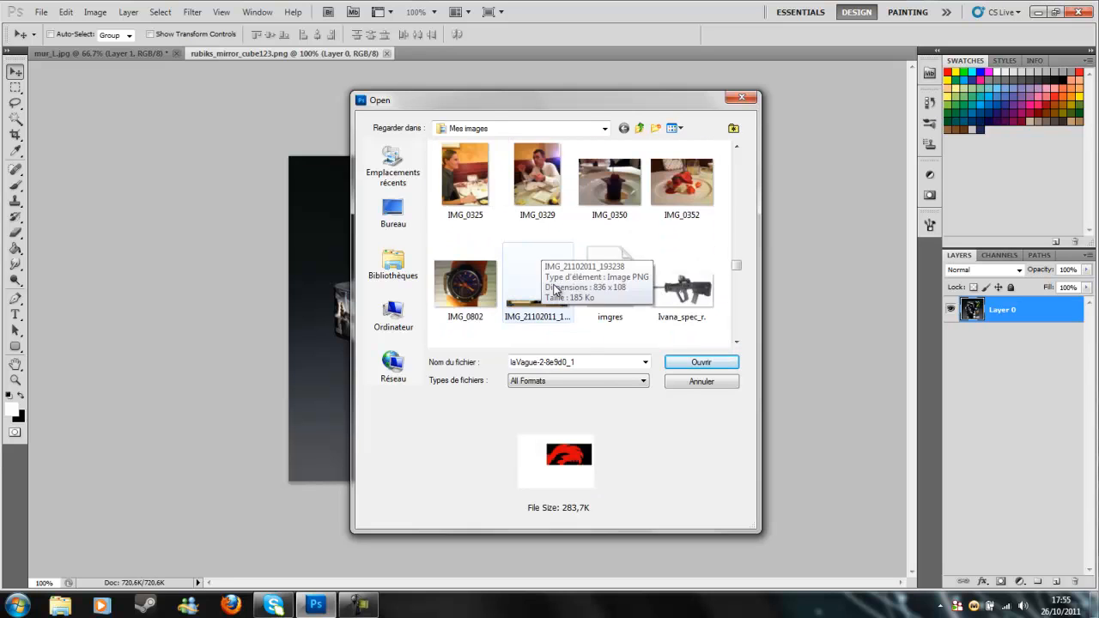
scroll(555, 289, "up", 3)
scroll(555, 291, "up", 3)
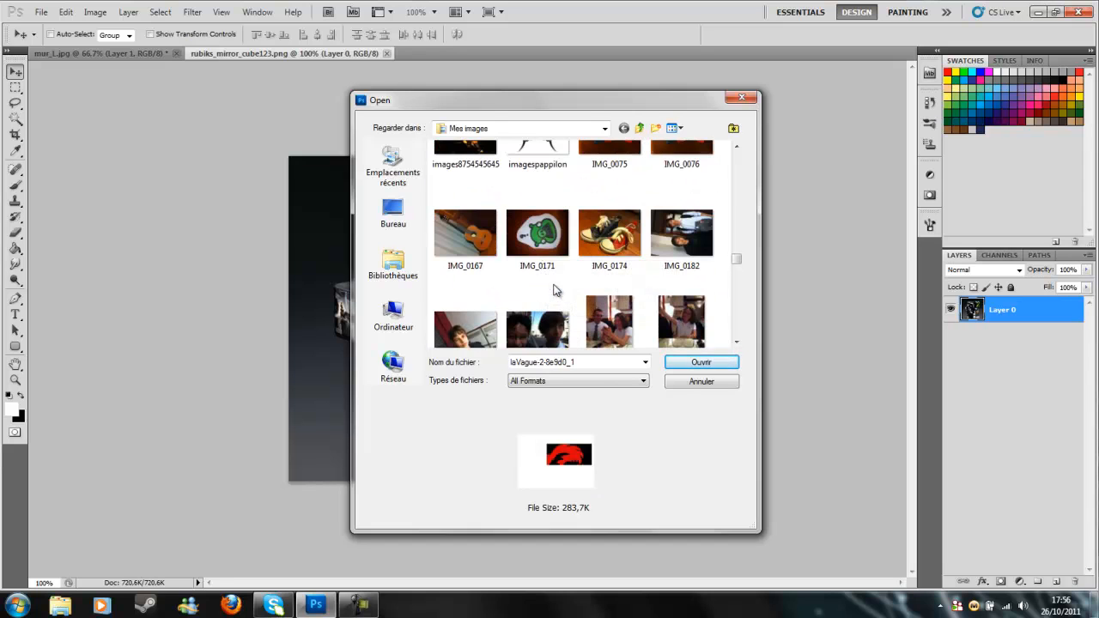
scroll(555, 290, "up", 5)
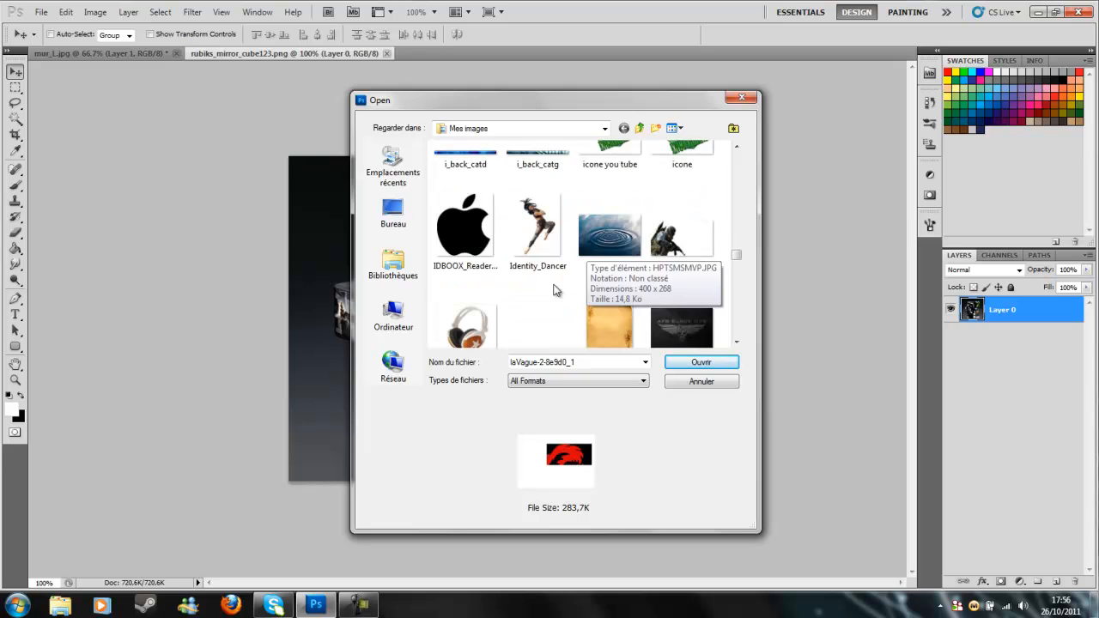
scroll(555, 290, "up", 2)
scroll(554, 290, "up", 3)
left_click(554, 290)
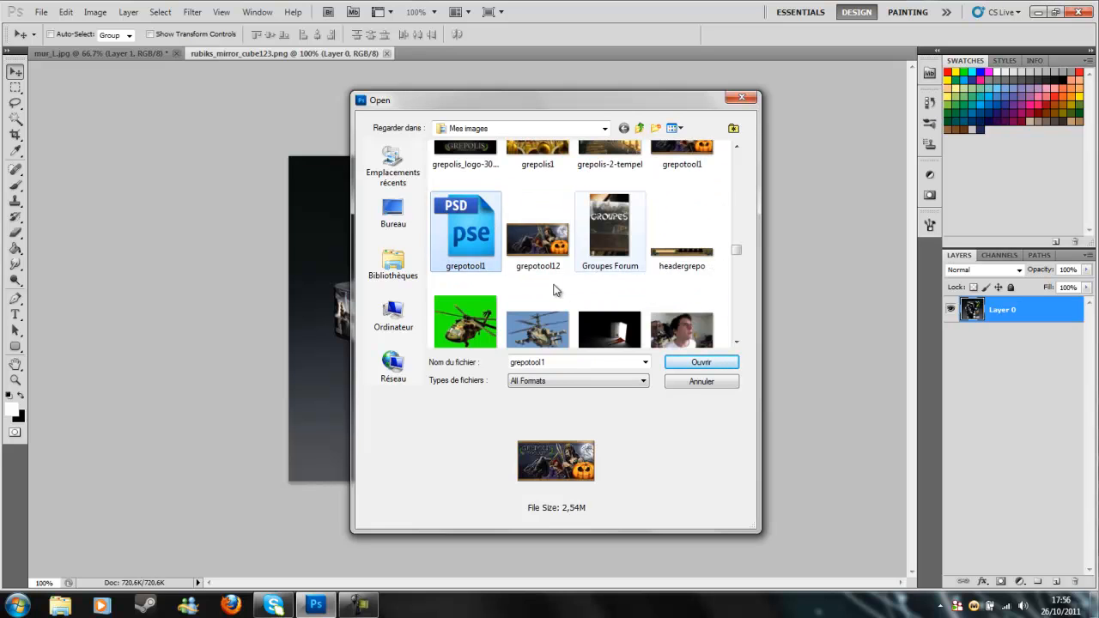
scroll(554, 290, "up", 3)
key("Up")
key("Left")
key("Left")
key("Left")
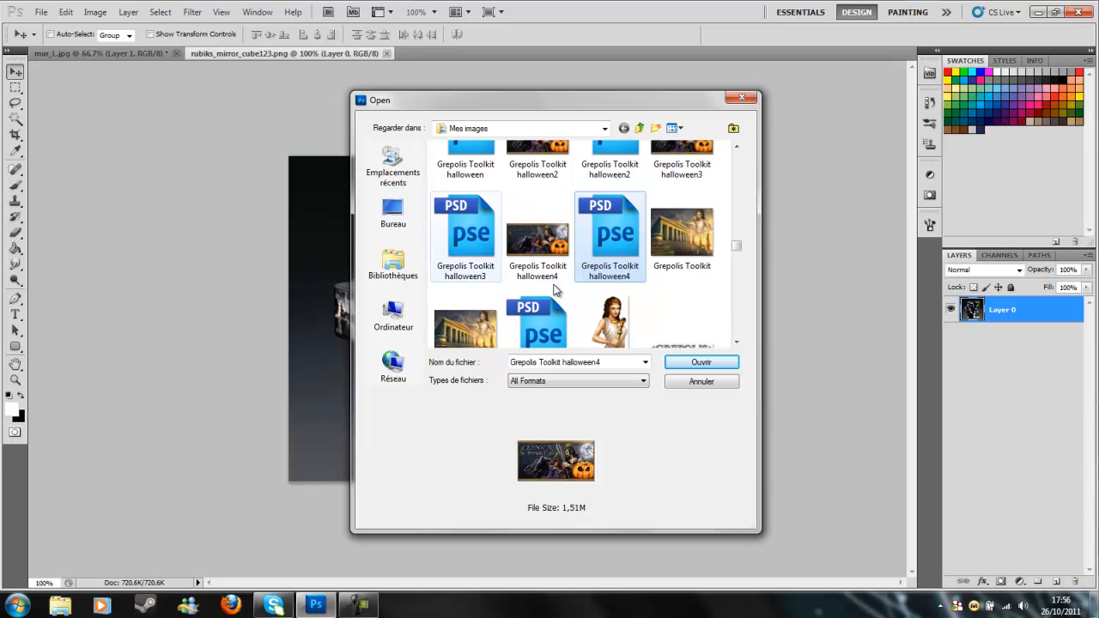
key("Up")
key("Right")
key("Right")
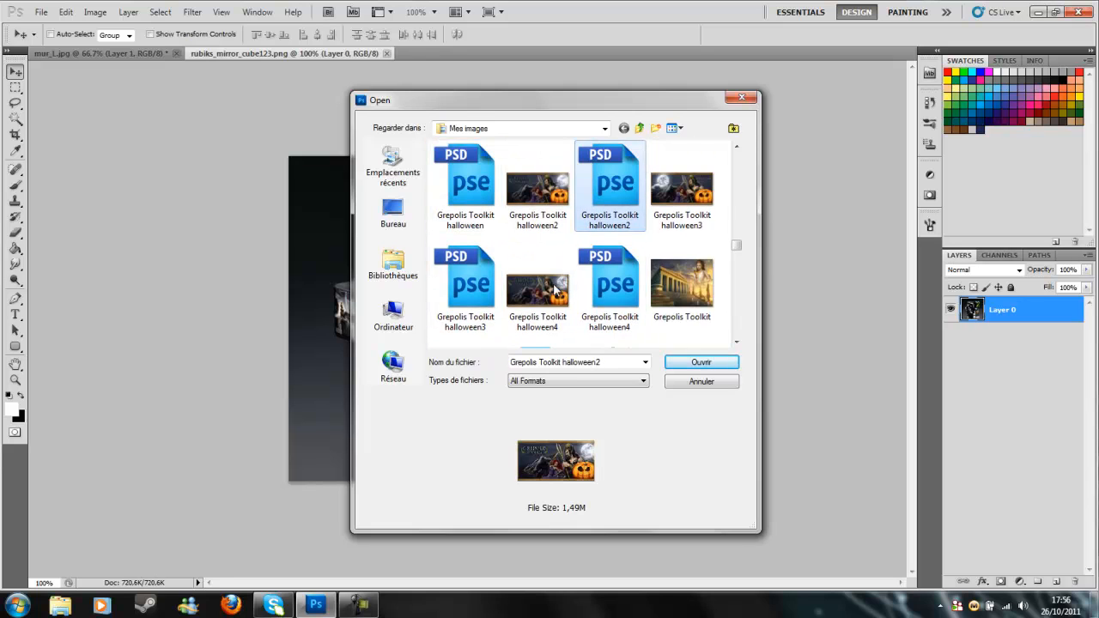
scroll(554, 290, "up", 1)
scroll(554, 290, "up", 5)
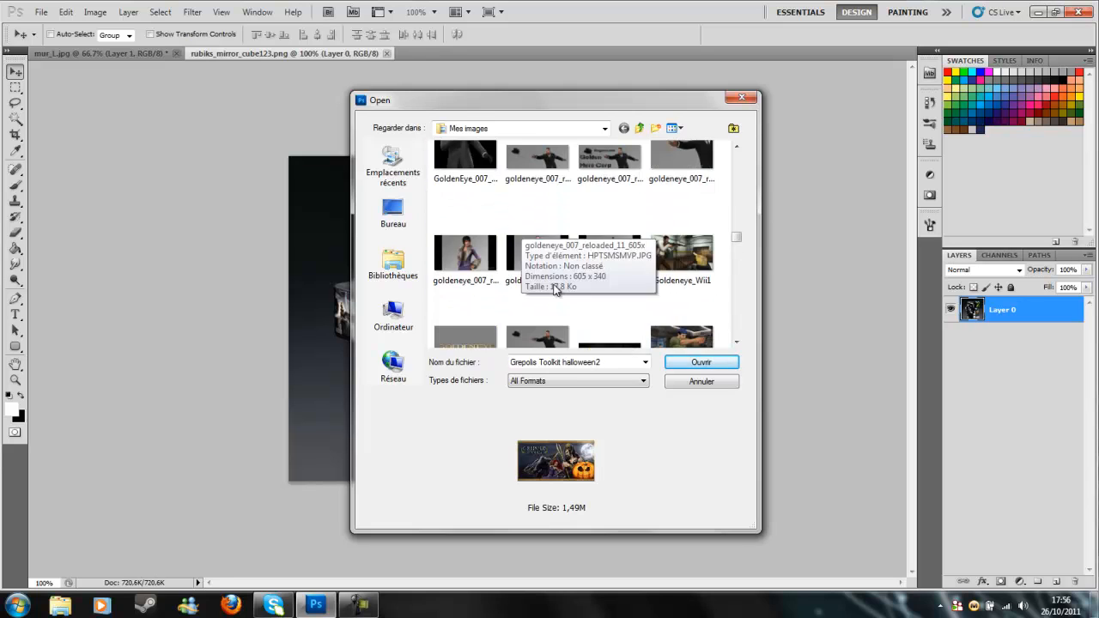
Locate the layered file Fun.psd in Mes images and open it.
scroll(554, 290, "up", 2)
left_click(554, 290)
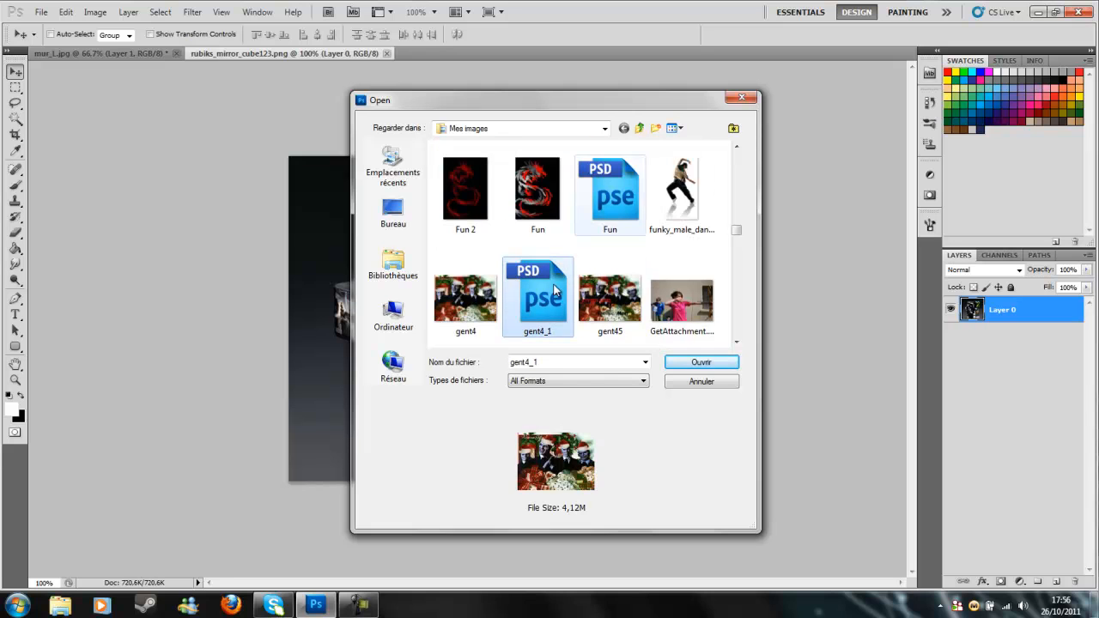
key("Up")
key("Right")
key("Return")
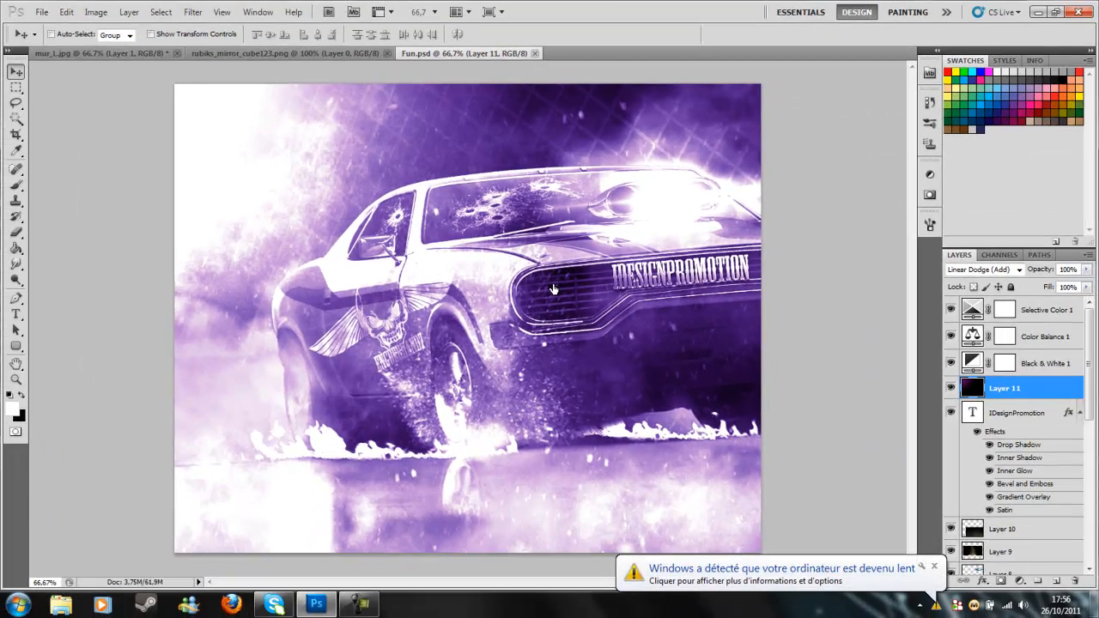
Select Layer 6, the windshield's bullet holes, and distort it with Free Transform by stretching its corners outward around the windshield.
scroll(554, 290, "down", 2)
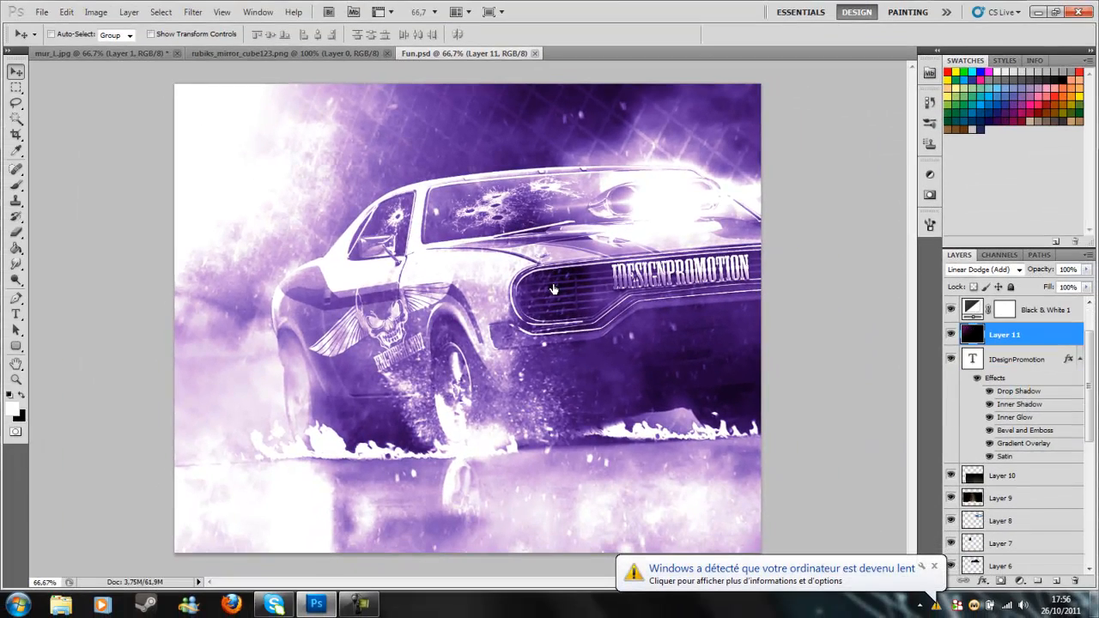
key("alt+[")
key("alt+[")
key("alt+[")
key("alt+[")
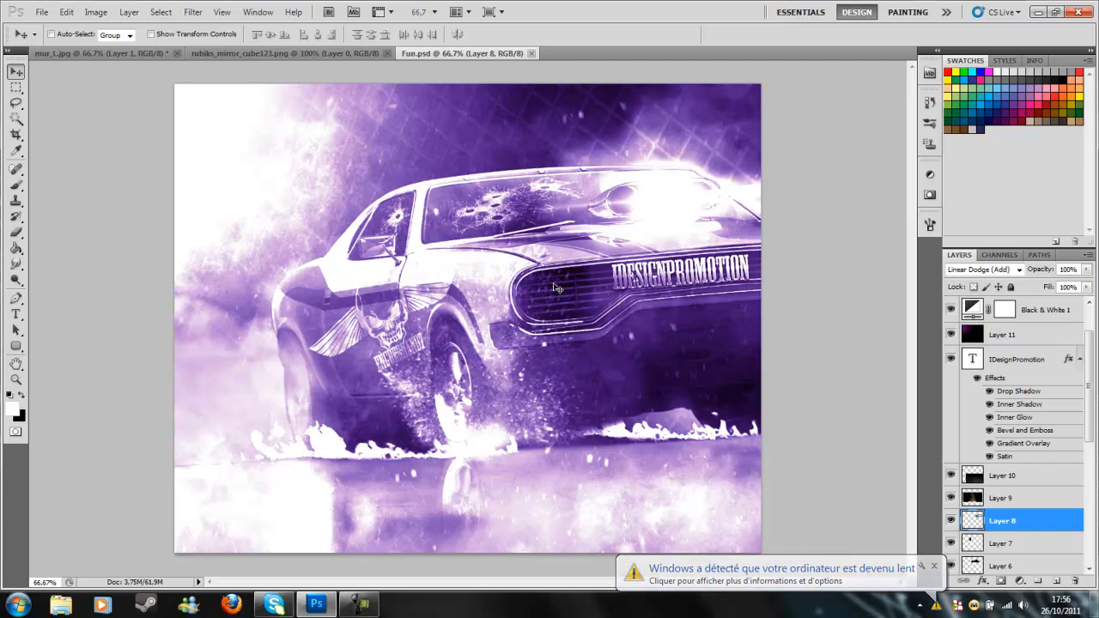
key("alt+[")
key("alt+[")
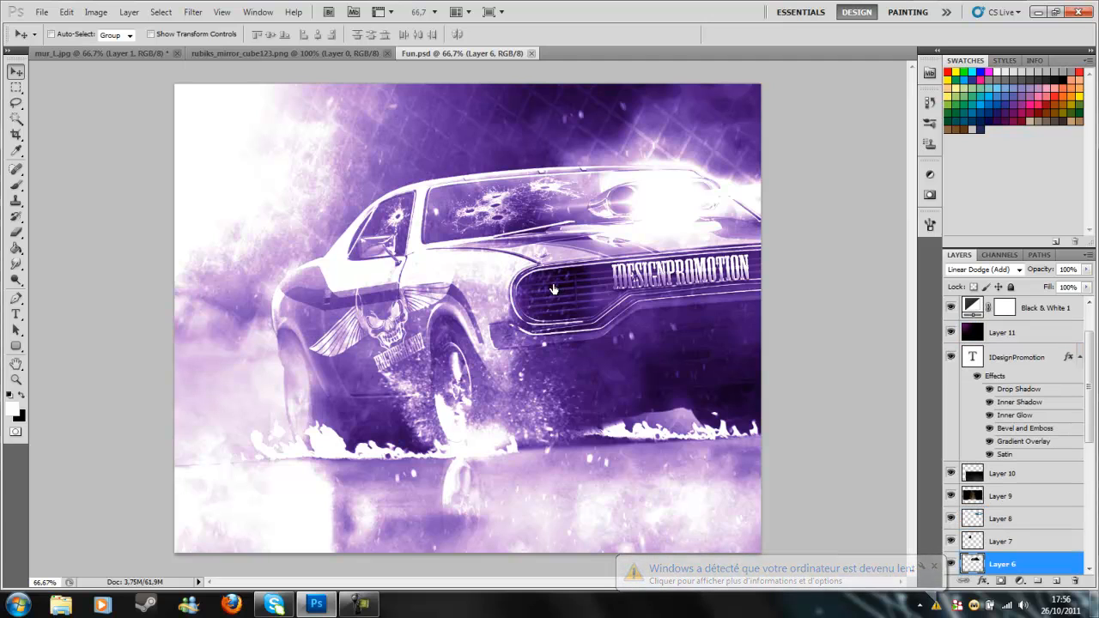
key("ctrl+t")
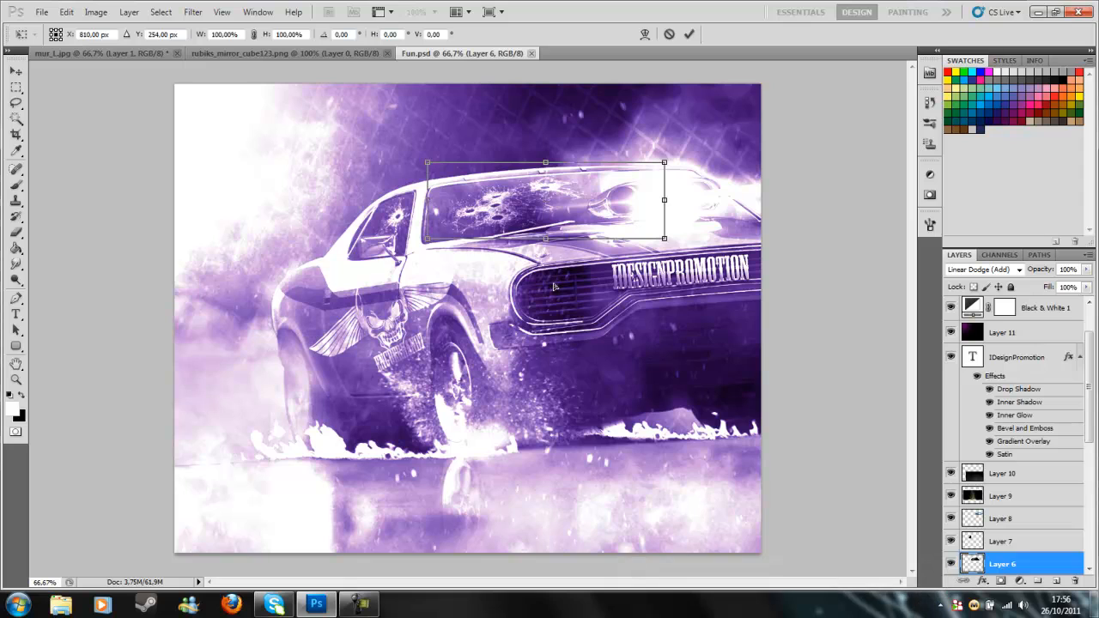
left_click_drag(427, 162, 359, 110)
left_click_drag(664, 162, 690, 172)
left_click_drag(664, 238, 757, 220)
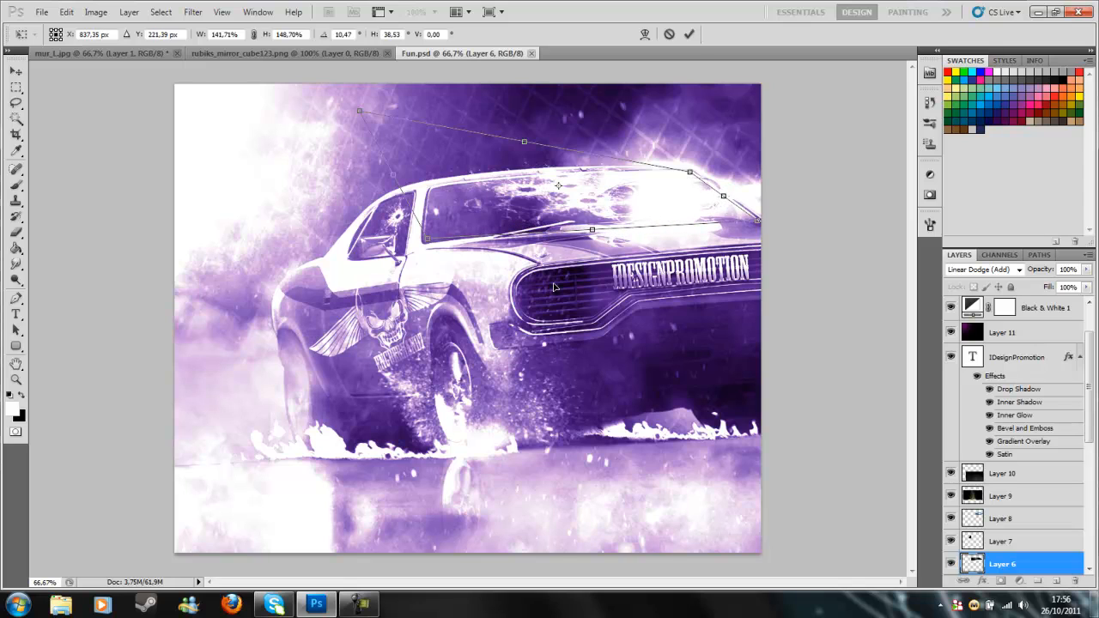
left_click_drag(427, 239, 424, 244)
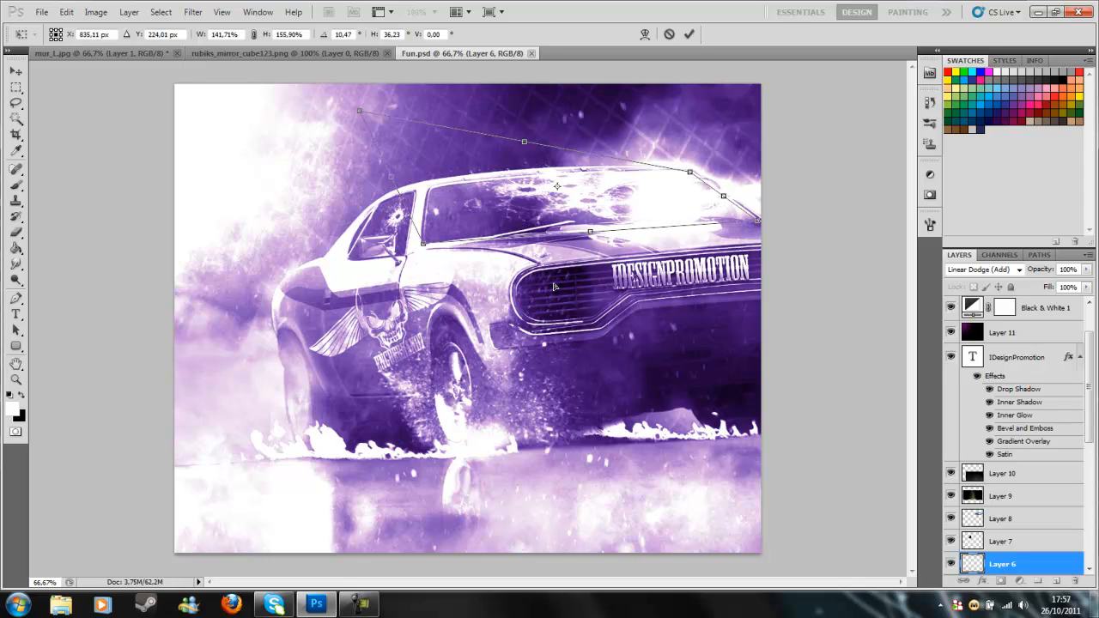
Bring Layer 6's upper-left corner back to the windshield's upper-left corner and nudge the layer slightly right.
left_click_drag(359, 110, 430, 187)
key("Up")
key("Right")
key("Right")
key("Right")
key("Right")
key("Right")
key("Right")
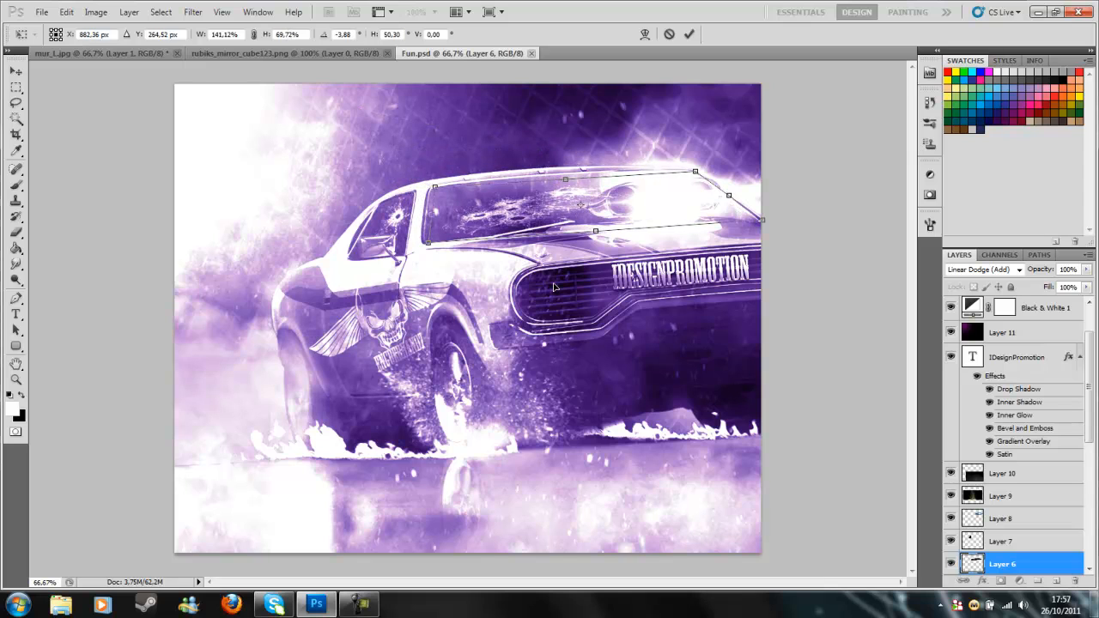
Raise the upper edge of Layer 6's bounding shape above the roof, shift the layer left and slightly down, and apply the transform.
left_click_drag(565, 180, 557, 156)
key("Left")
key("Left")
key("Left")
key("Left")
key("Left")
key("Left")
key("Left")
key("Left")
key("Left")
key("Left")
key("Left")
key("Left")
key("Left")
key("Left")
key("Left")
key("Left")
key("Left")
key("Left")
key("Left")
key("Down")
key("Down")
key("Down")
key("Down")
key("Down")
key("Down")
key("Down")
key("Down")
key("Down")
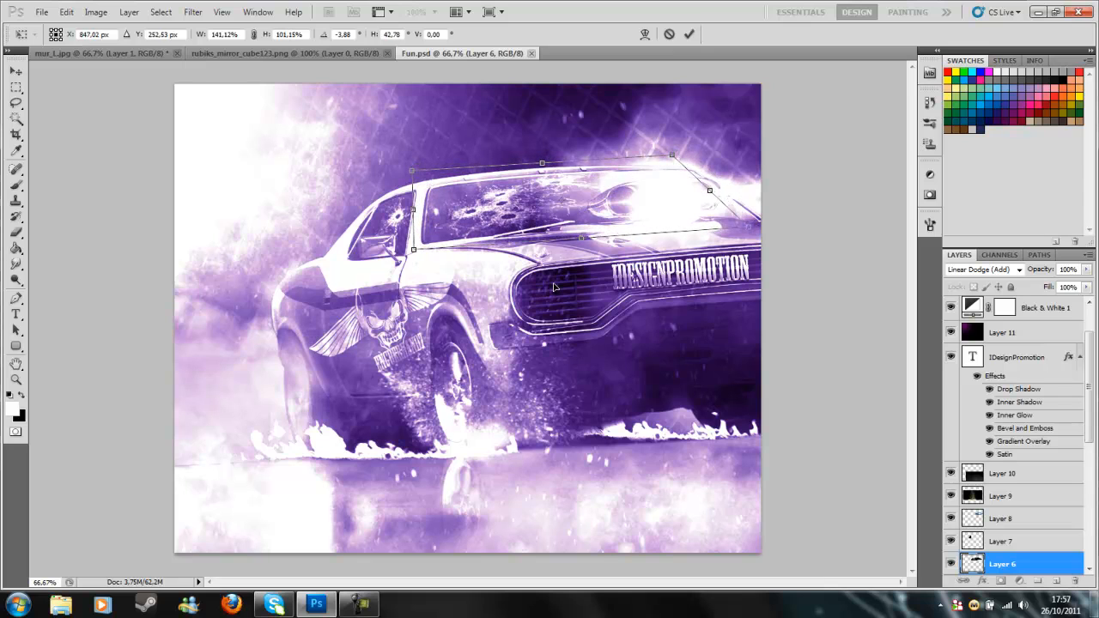
key("Return")
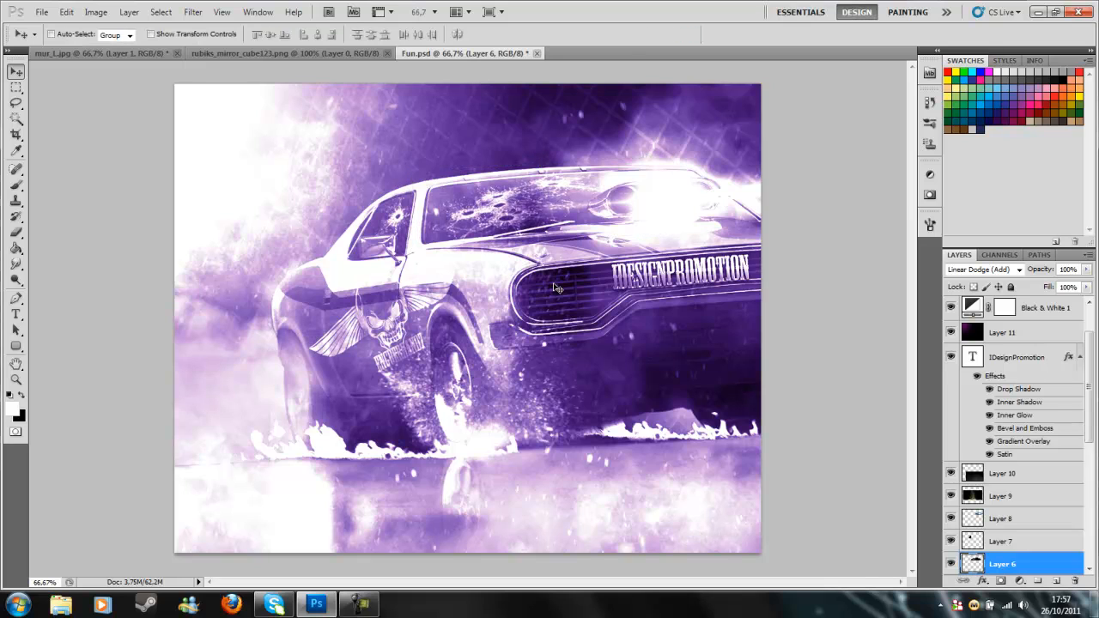
Select Layer 7, the side window's bullet hole, and distort it with Free Transform into a much larger skewed shape over the car's side.
key("alt+bracketright")
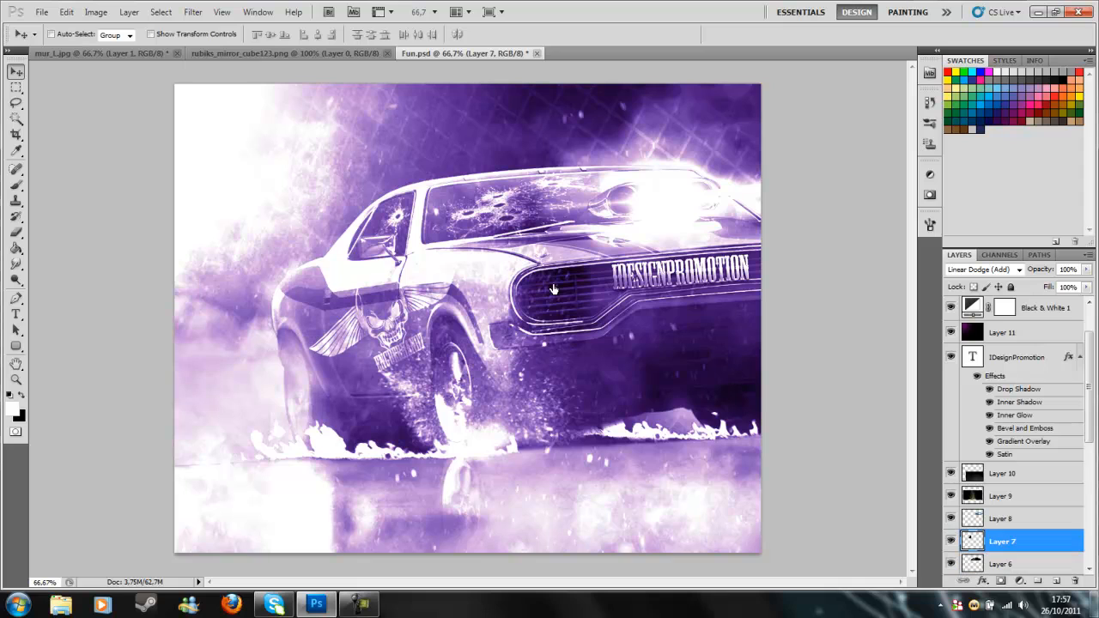
key("ctrl+t")
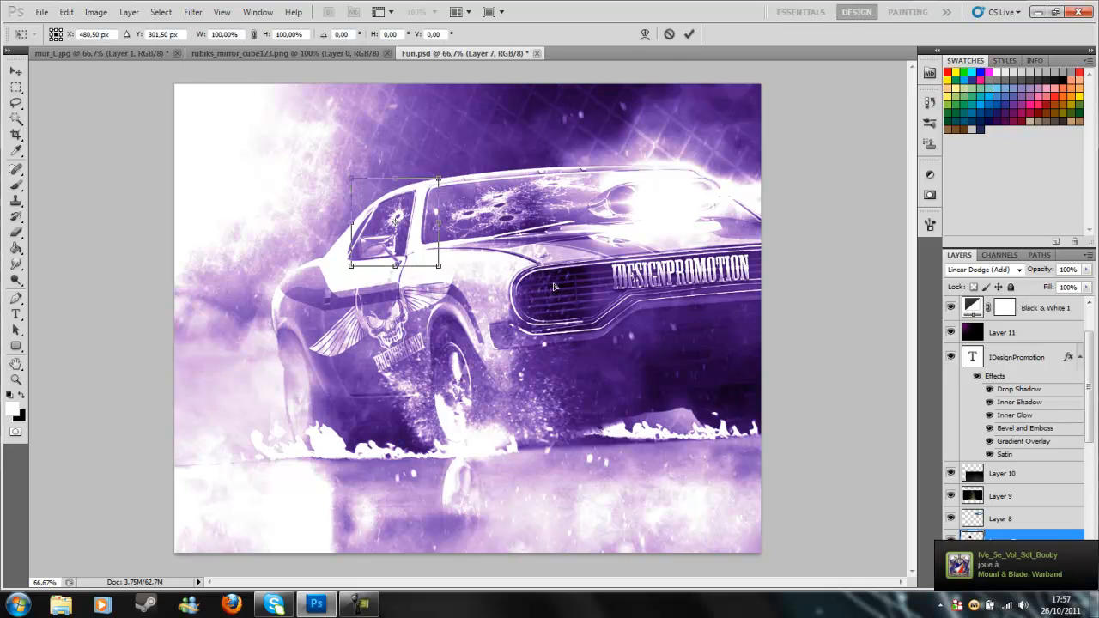
left_click_drag(352, 178, 328, 170)
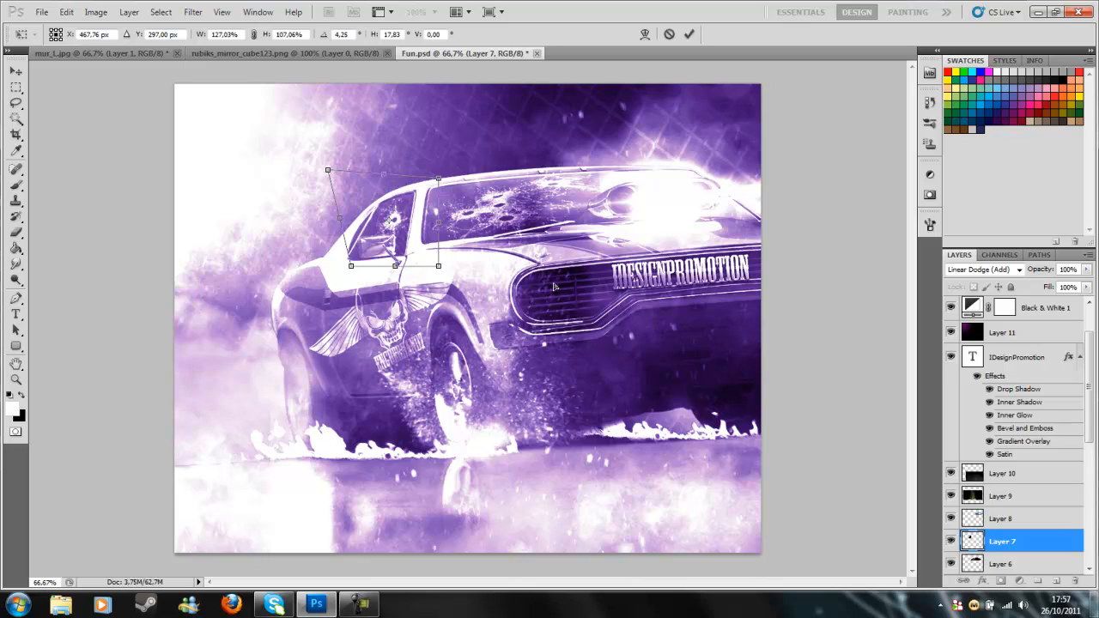
left_click_drag(439, 178, 437, 127)
left_click_drag(439, 266, 496, 351)
left_click_drag(351, 266, 253, 318)
left_click_drag(328, 170, 259, 273)
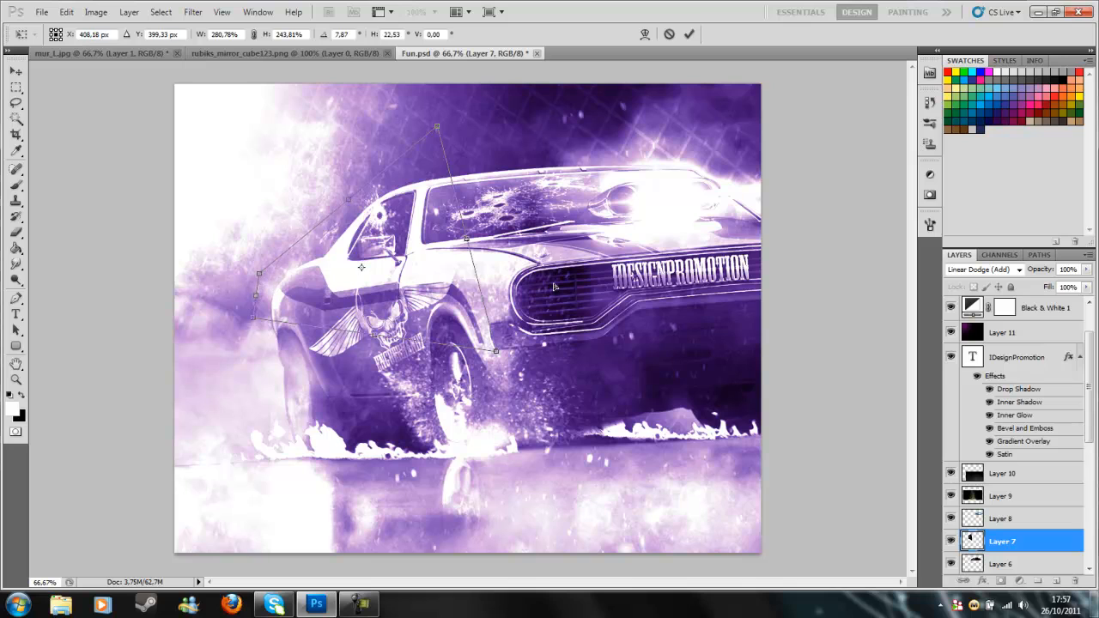
Move the enlarged Layer 7 up and right so its bullet impact fits the side window, and apply the transform.
key("shift+Right")
key("shift+Right")
left_click_drag(429, 292, 524, 229)
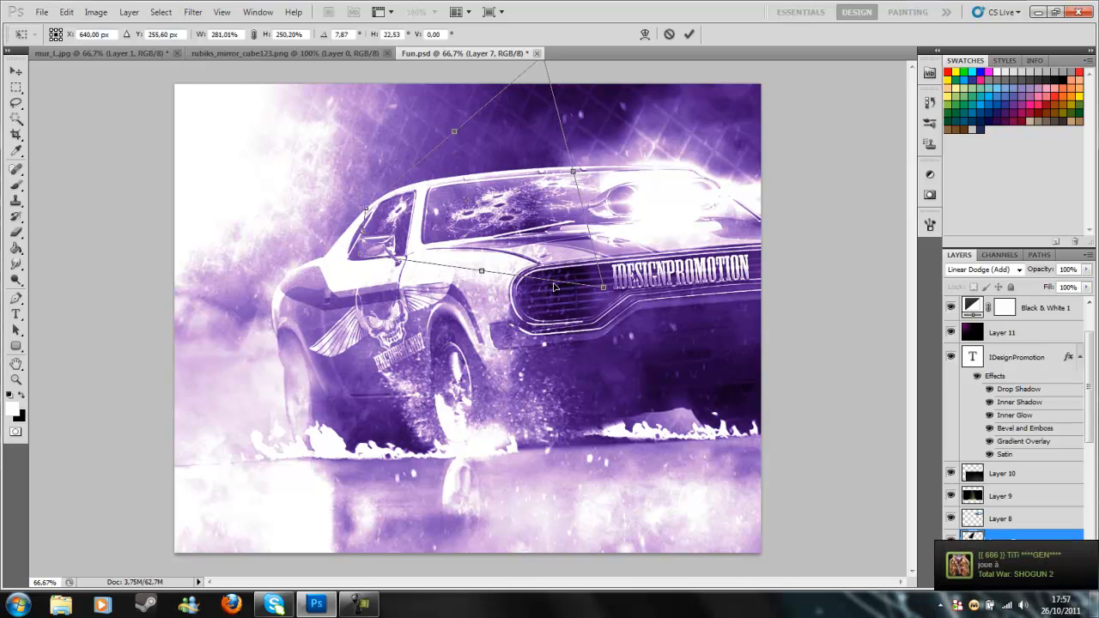
key("shift+Left")
key("shift+Down")
key("Left")
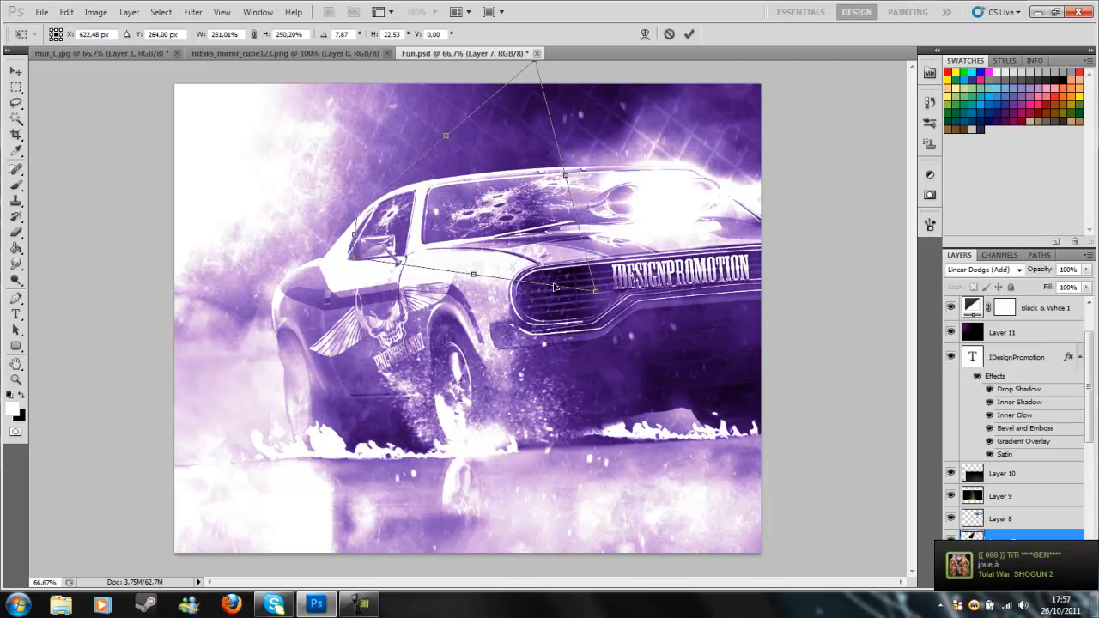
key("Return")
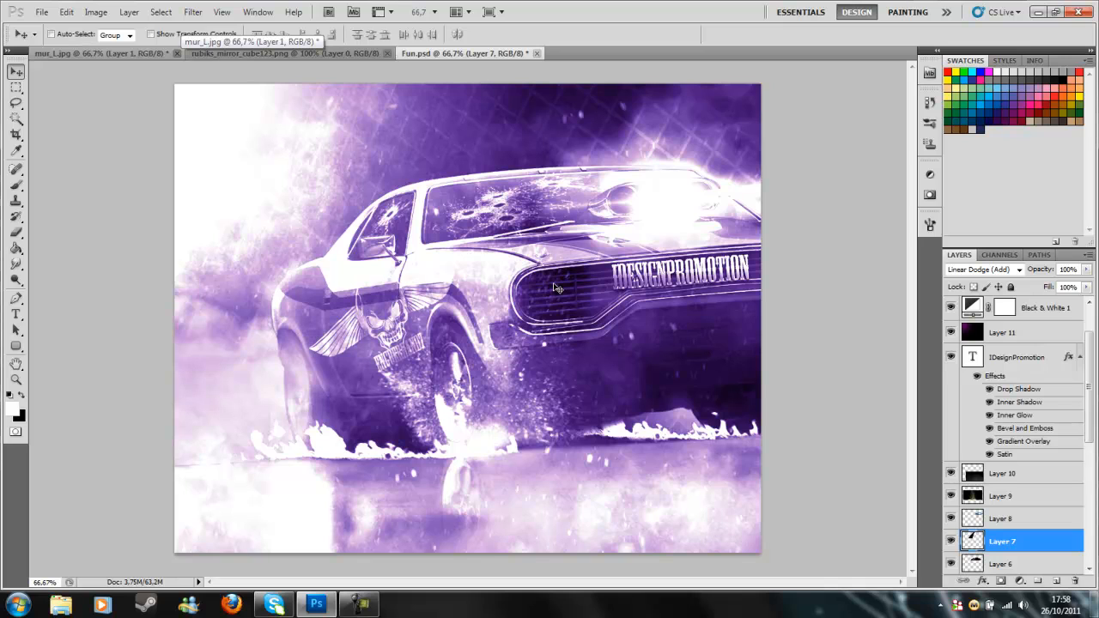
Add the text "E7" in 250 pt Mesquite Std Medium over the car's front fender.
scroll(1013, 438, "down", 6)
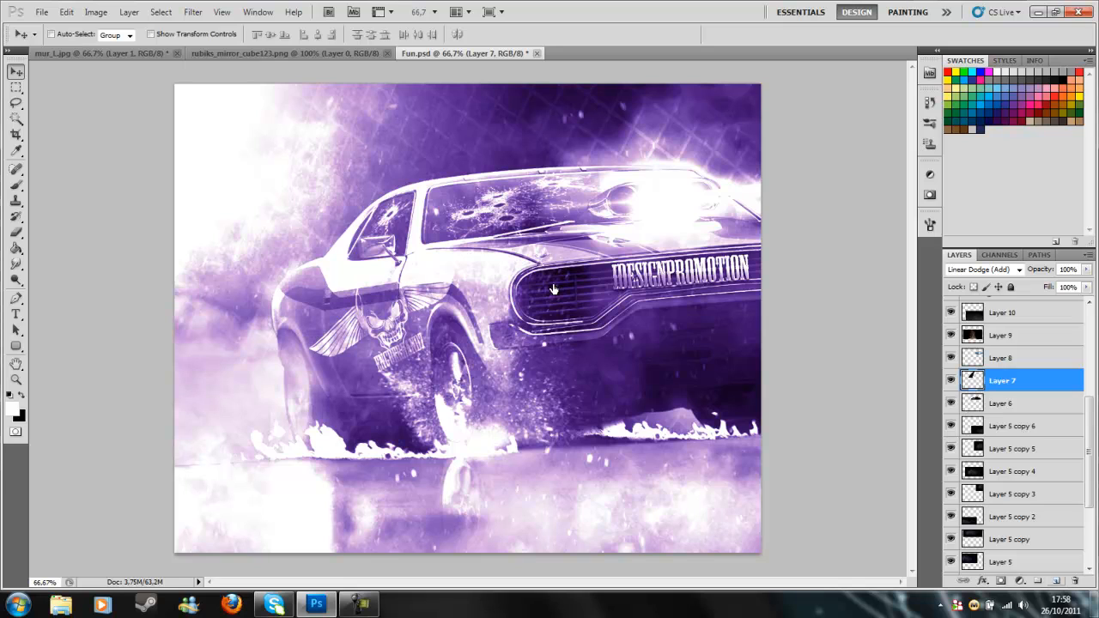
key("t")
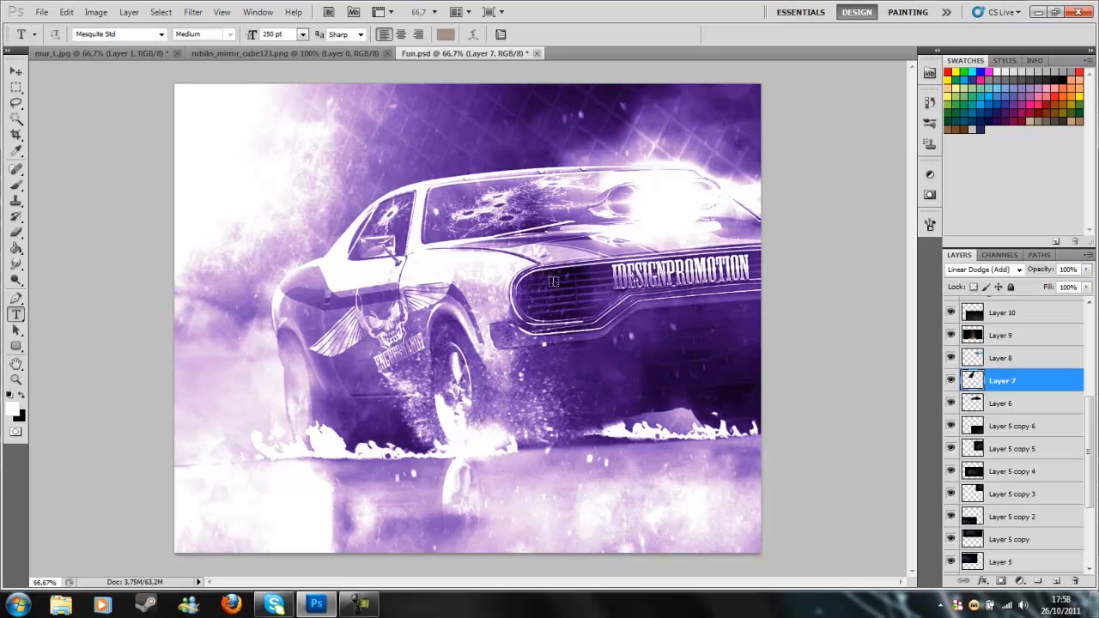
left_click(553, 281)
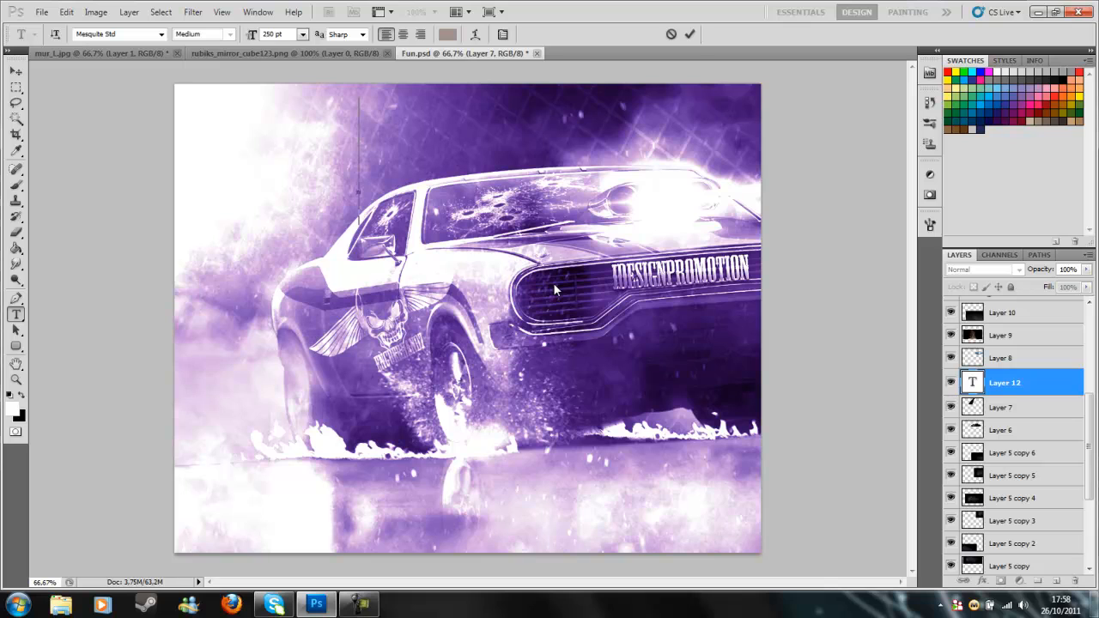
type("EZ")
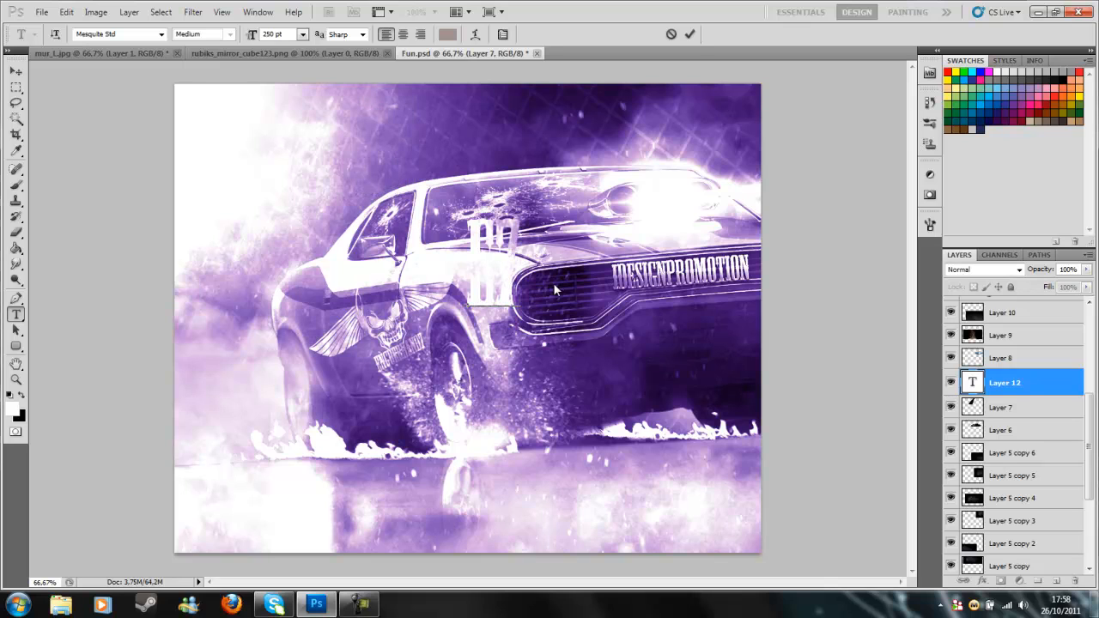
key("ctrl+Return")
Bring the E7 text layer to the top of the layer stack, above Selective Color 1.
key("ctrl+bracketright")
key("ctrl+bracketright")
key("ctrl+bracketright")
key("ctrl+bracketright")
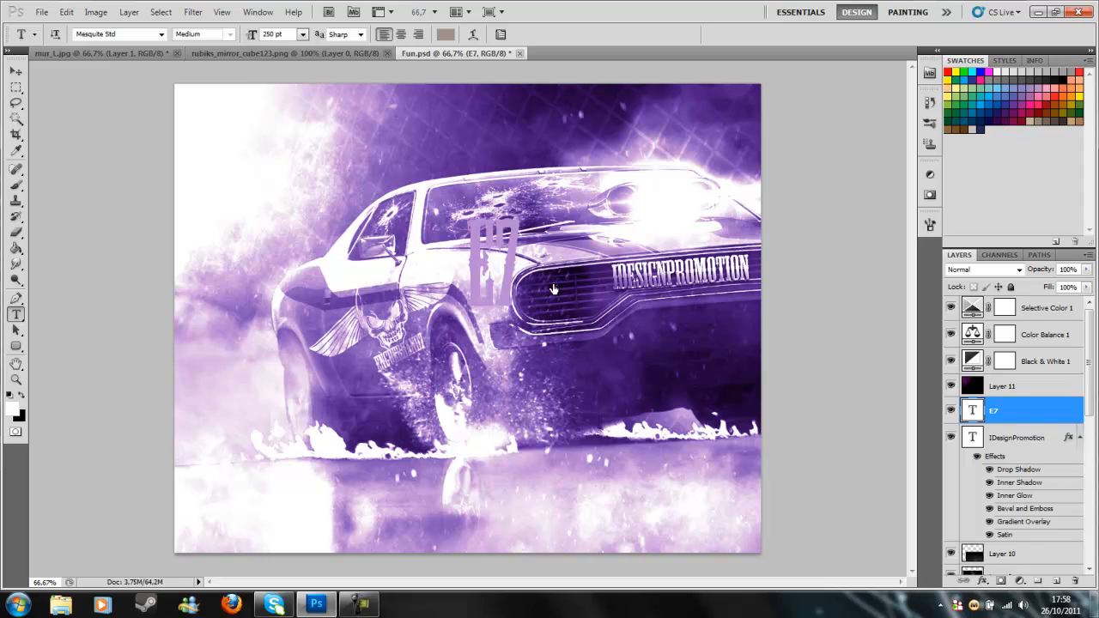
key("ctrl+bracketright")
key("ctrl+bracketright")
key("ctrl+bracketright")
key("ctrl+bracketright")
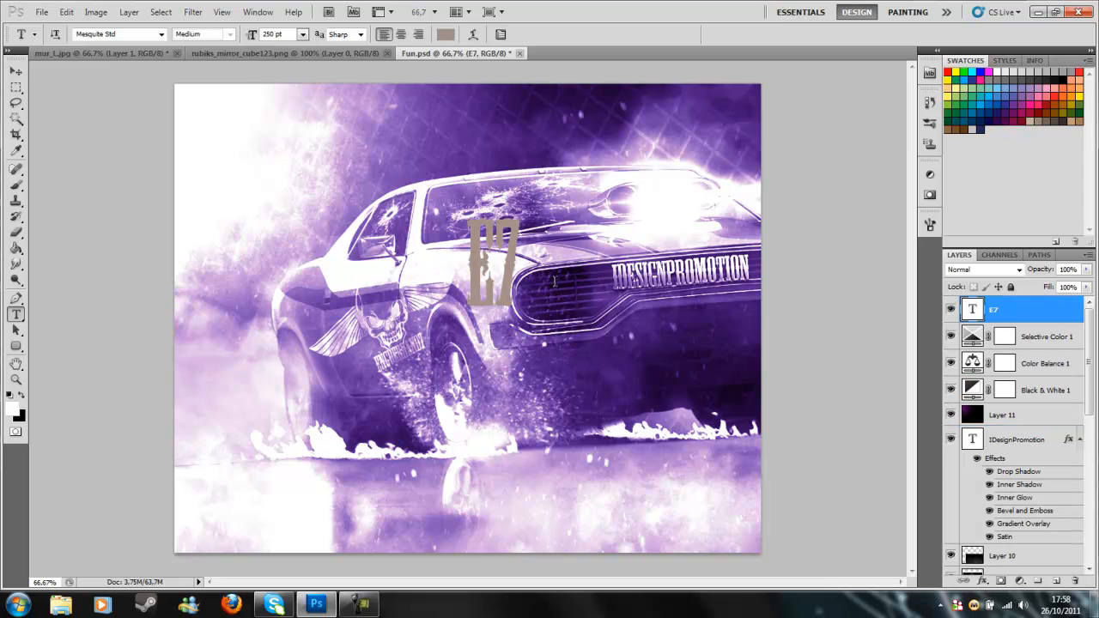
Recolor the E7 text to black (#000000) and reposition it over the car's front fender beside the headlight grille.
left_click(555, 282)
key("shift+Left")
key("Left")
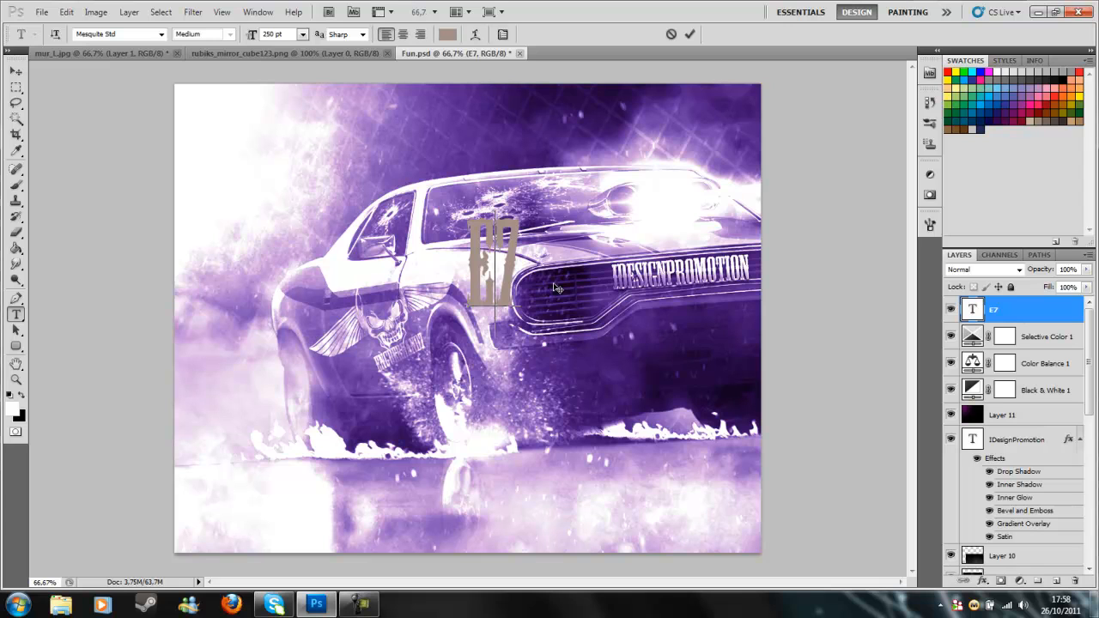
key("ctrl+Left")
key("ctrl+Left")
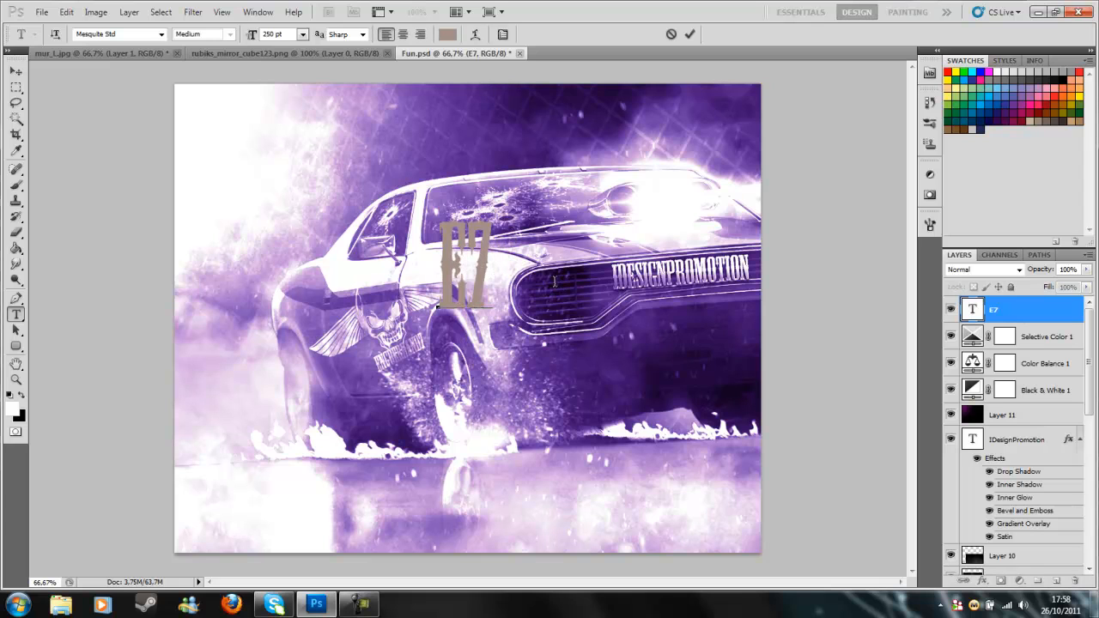
key("ctrl+a")
left_click(447, 34)
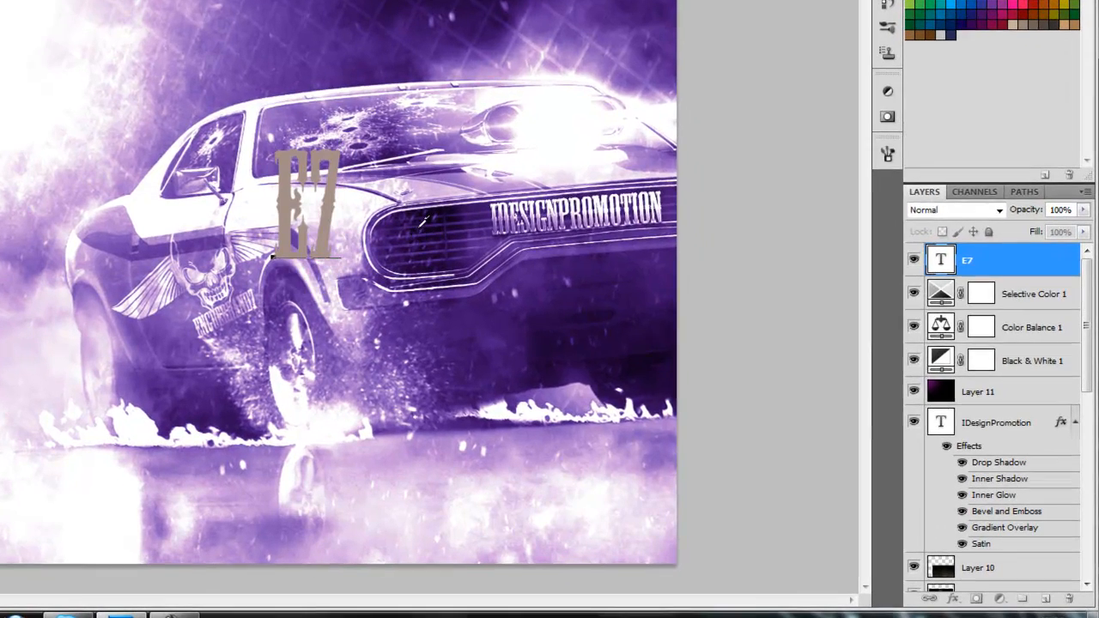
left_click_drag(698, 320, 672, 257)
mouse_move(565, 194)
left_mouse_down()
mouse_move(606, 230)
mouse_move(597, 412)
left_mouse_up()
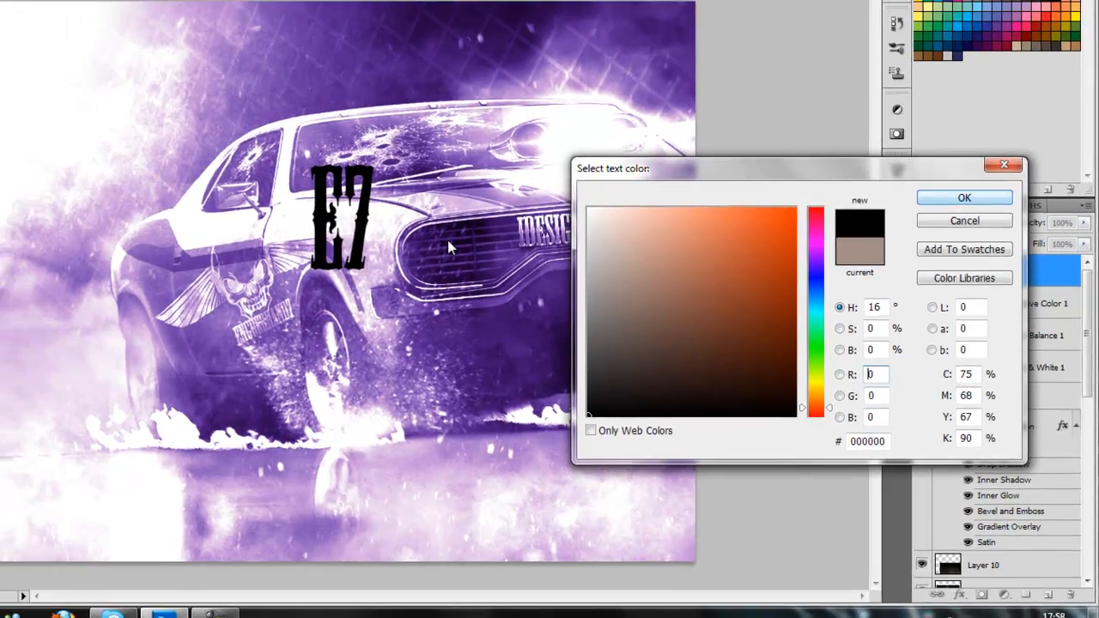
key("Return")
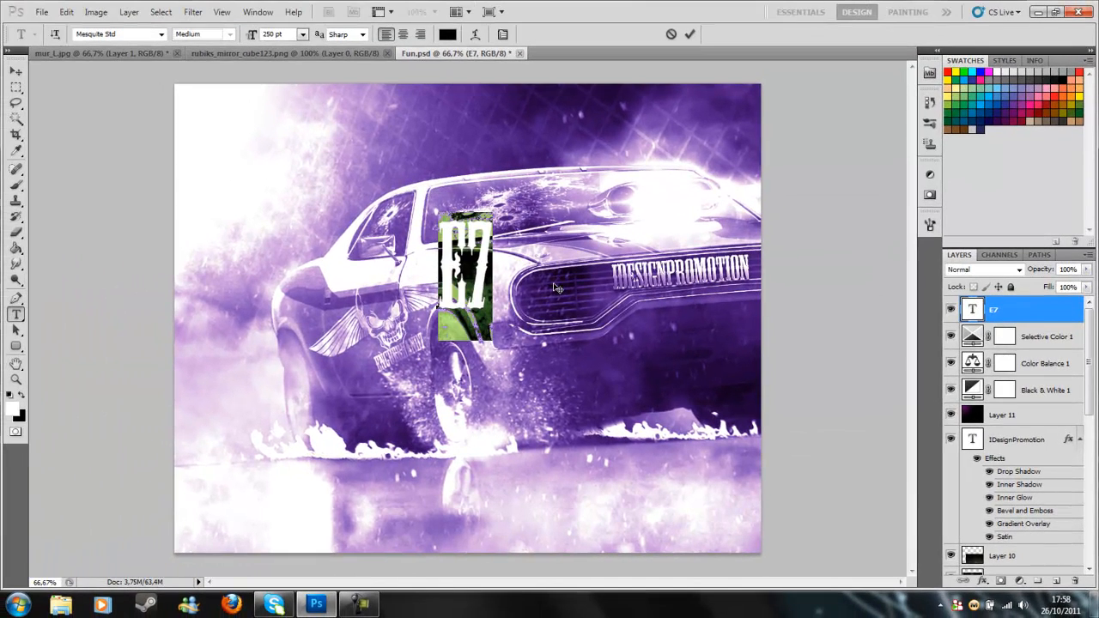
left_click_drag(554, 283, 587, 294)
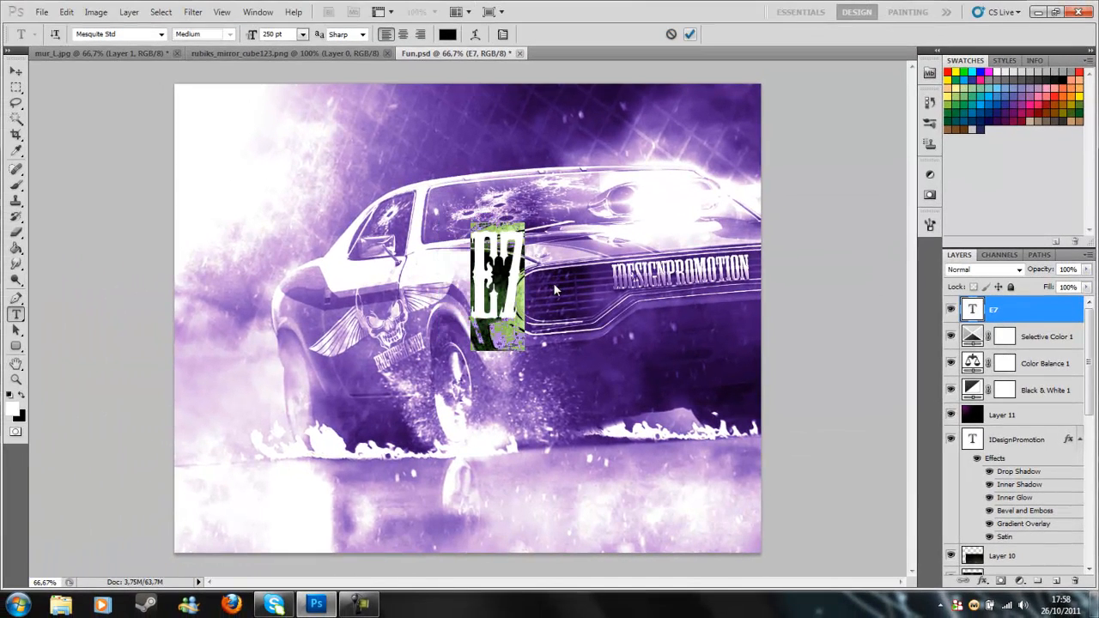
key("ctrl+Return")
key("ctrl+t")
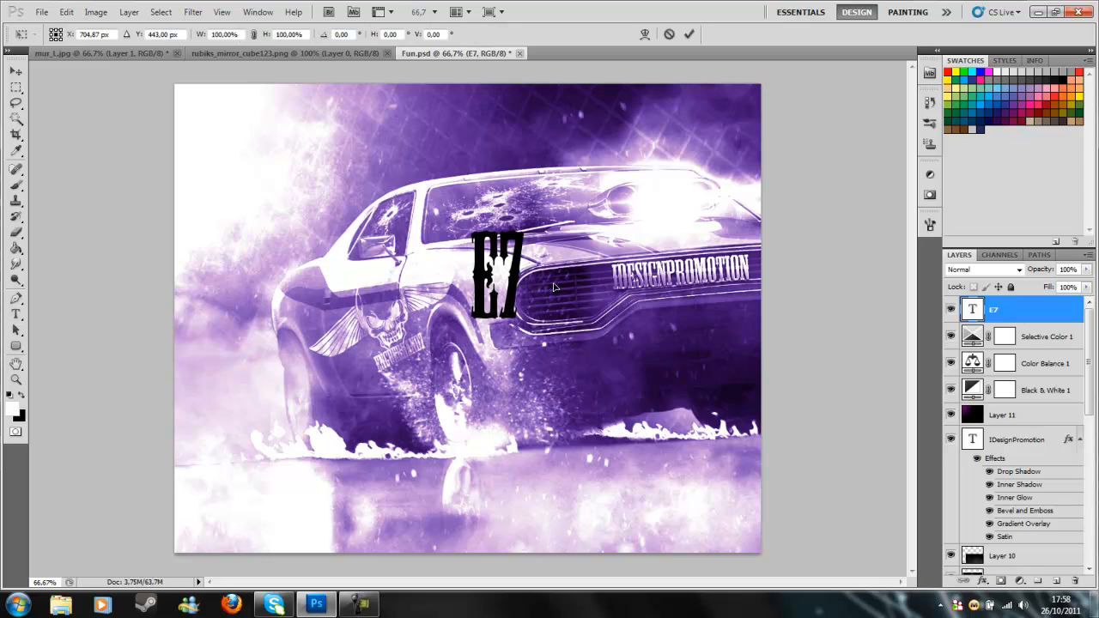
mouse_move(470, 287)
left_mouse_down("ctrl")
mouse_move(442, 335)
mouse_move(454, 349)
mouse_move(443, 238)
mouse_move(475, 238)
mouse_move(463, 230)
left_mouse_up("ctrl")
key("Escape")
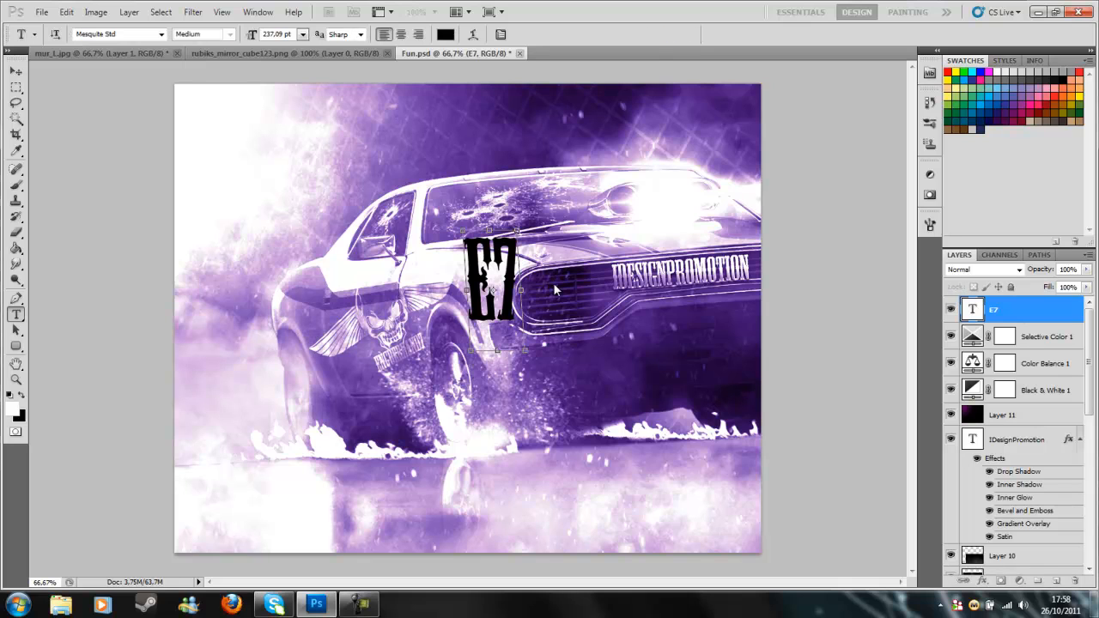
Rasterize the E7 text layer so its corners can be distorted freely.
right_click(1012, 309)
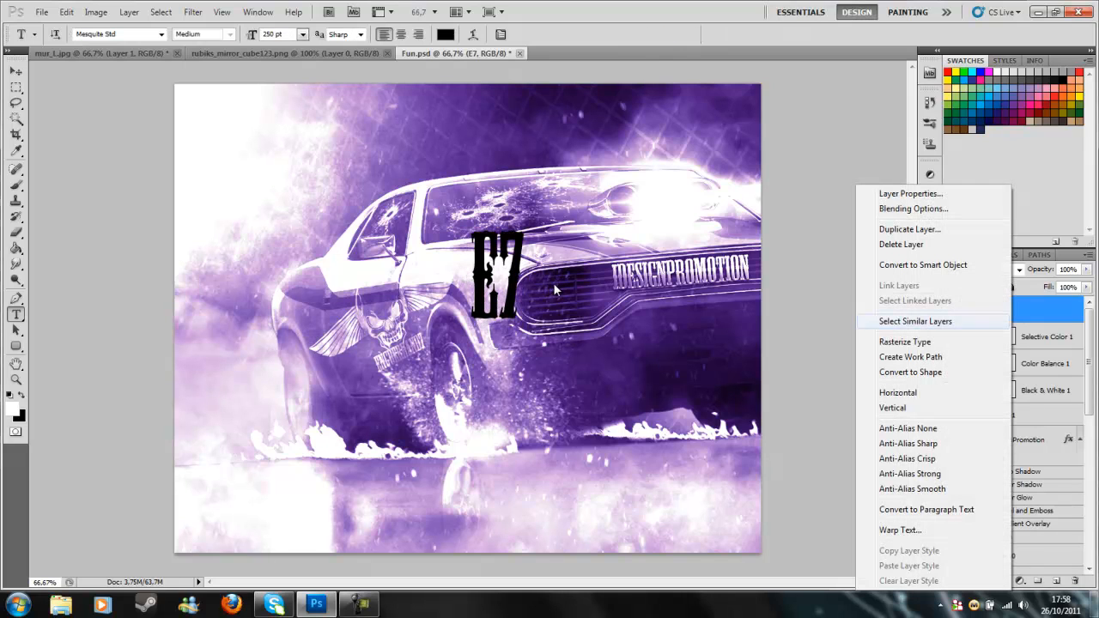
left_click(905, 342)
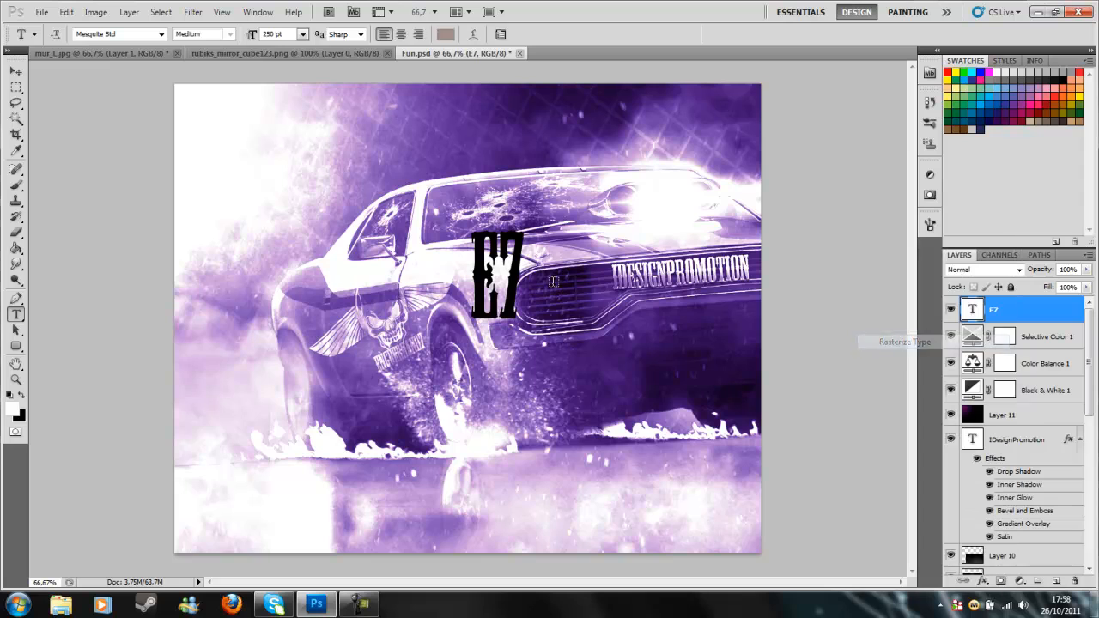
Try to distort the rasterized E7 with Free Transform to follow the perspective of the white fender area behind the headlight.
key("ctrl+t")
left_click_drag(473, 232, 461, 271)
mouse_move(472, 318)
left_mouse_down()
mouse_move(454, 285)
mouse_move(460, 297)
left_mouse_up()
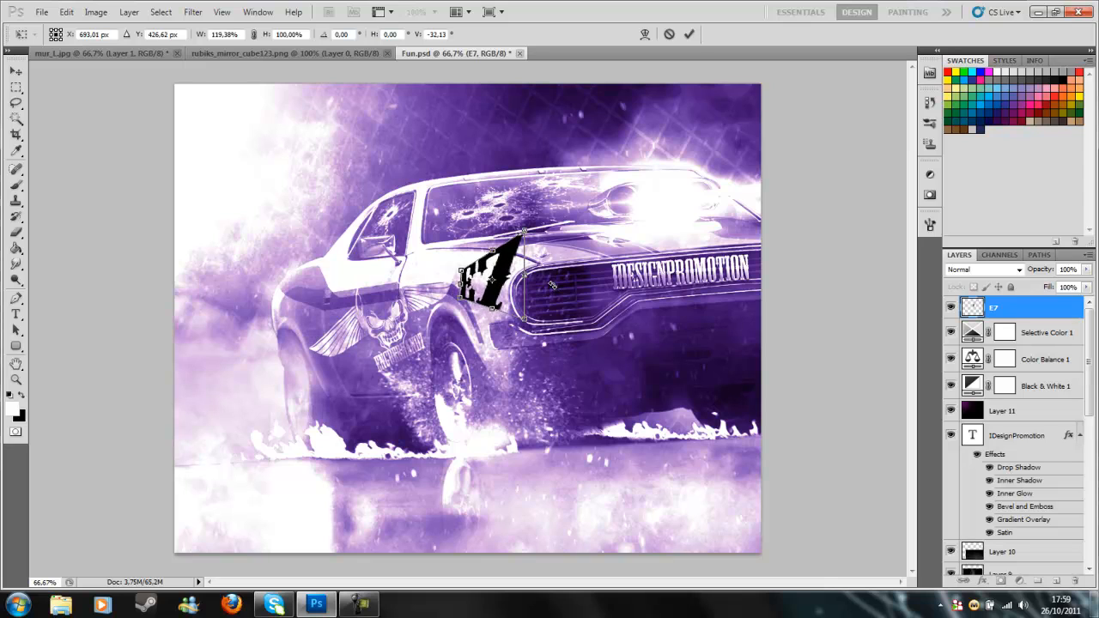
left_click_drag(524, 232, 534, 207)
left_click_drag(525, 319, 555, 322)
left_click_drag(503, 273, 453, 255)
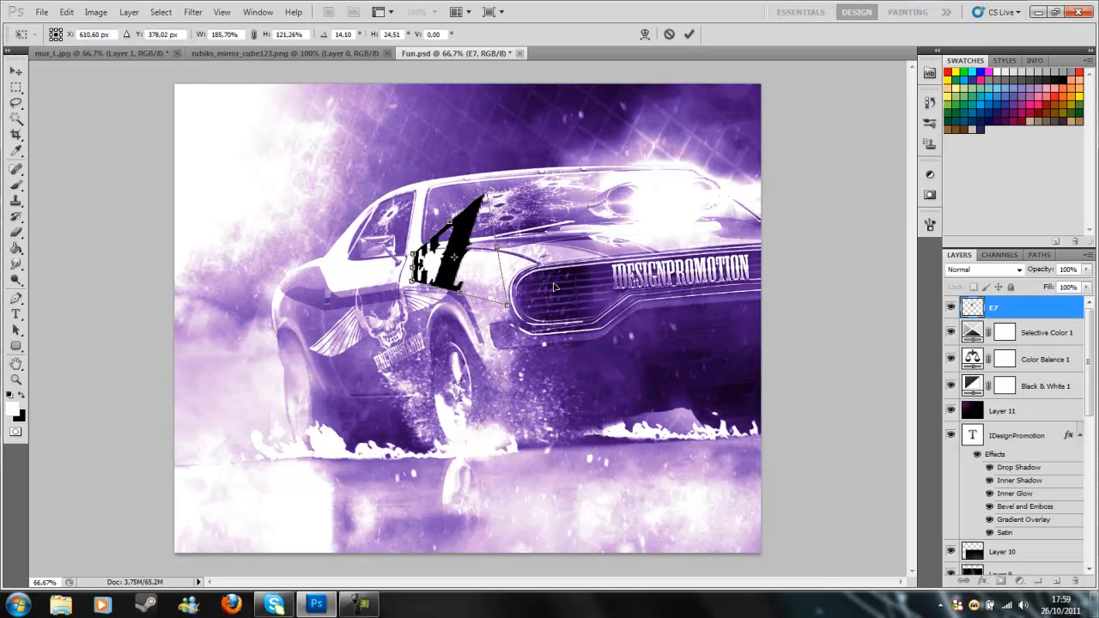
left_click_drag(487, 192, 499, 251)
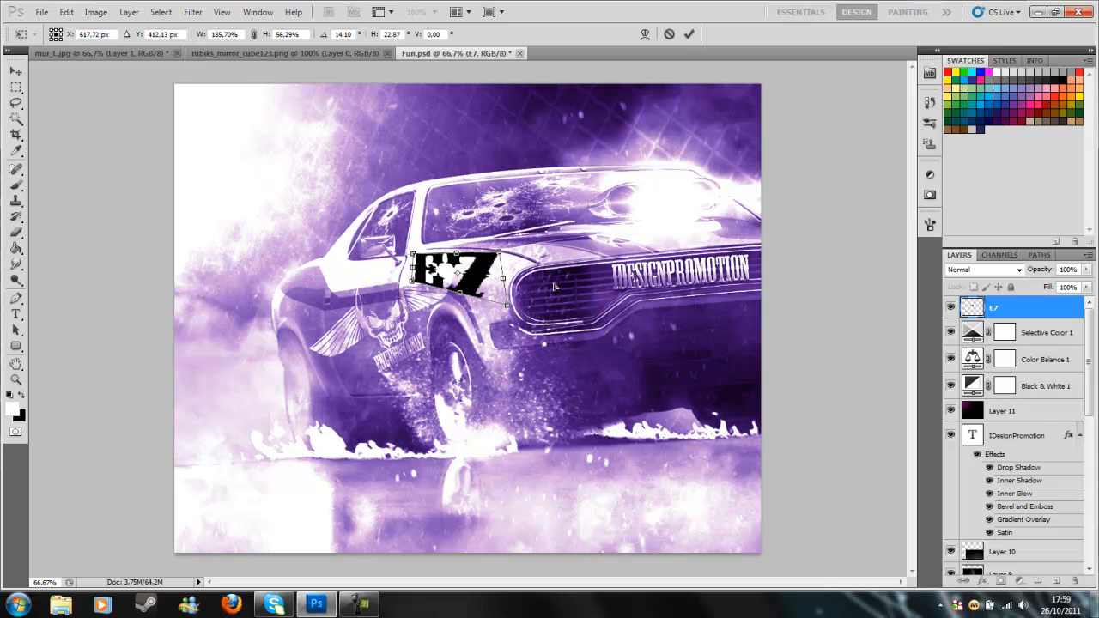
left_click_drag(508, 306, 505, 286)
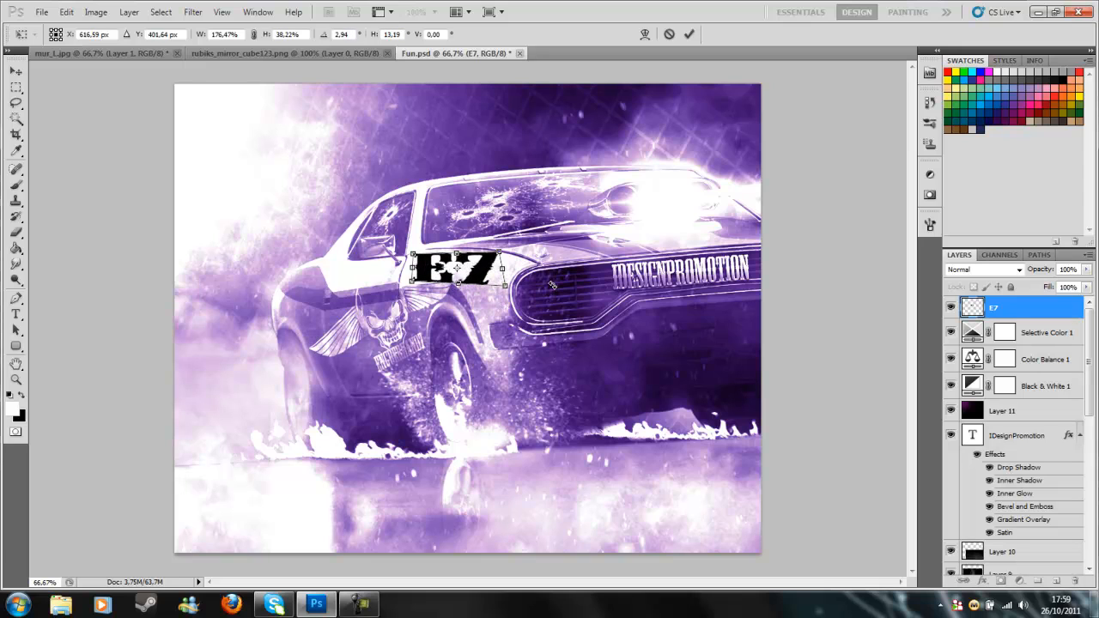
key("Escape")
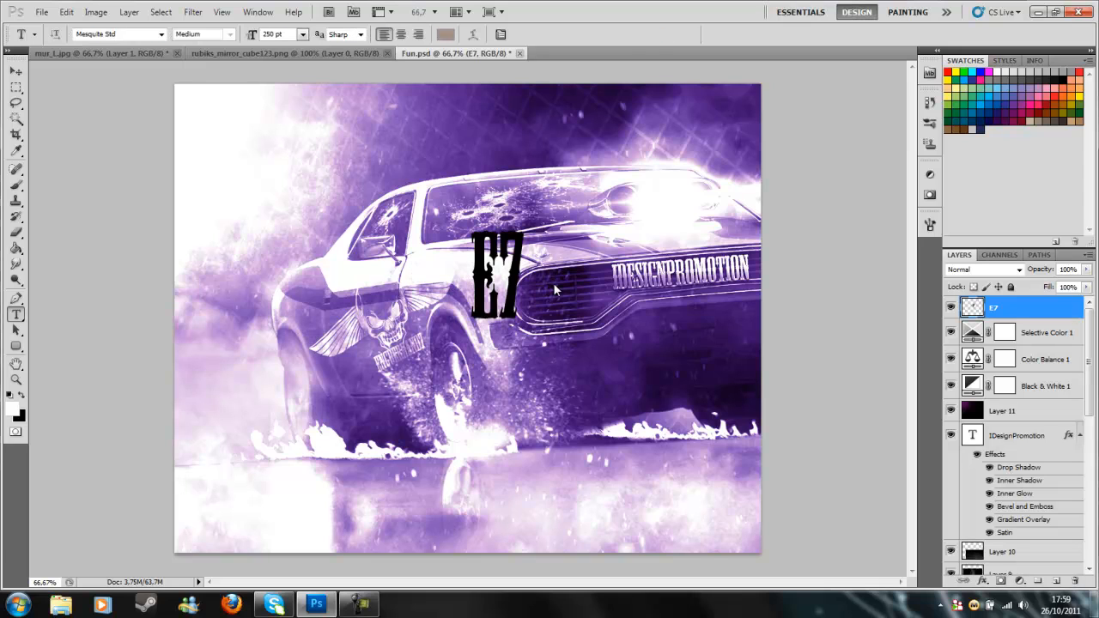